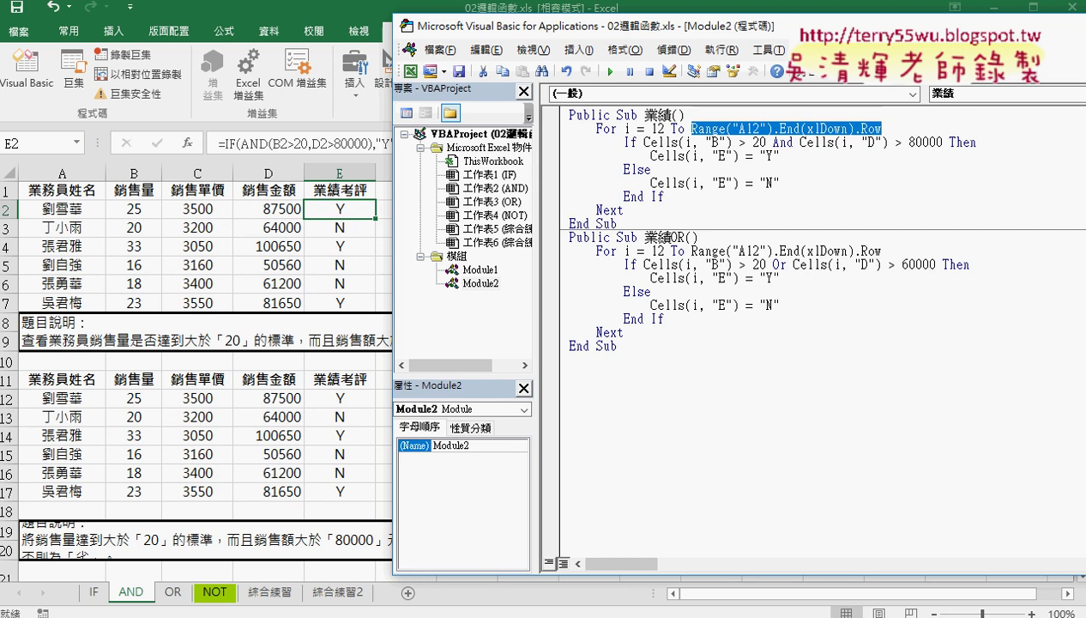
Open the 01_文字與資料函數程式碼.docx notes in Chrome and scroll to the last-row section
{"action": "left_click", "coordinate": [189, 549]}
{"action": "left_click", "coordinate": [90, 13]}
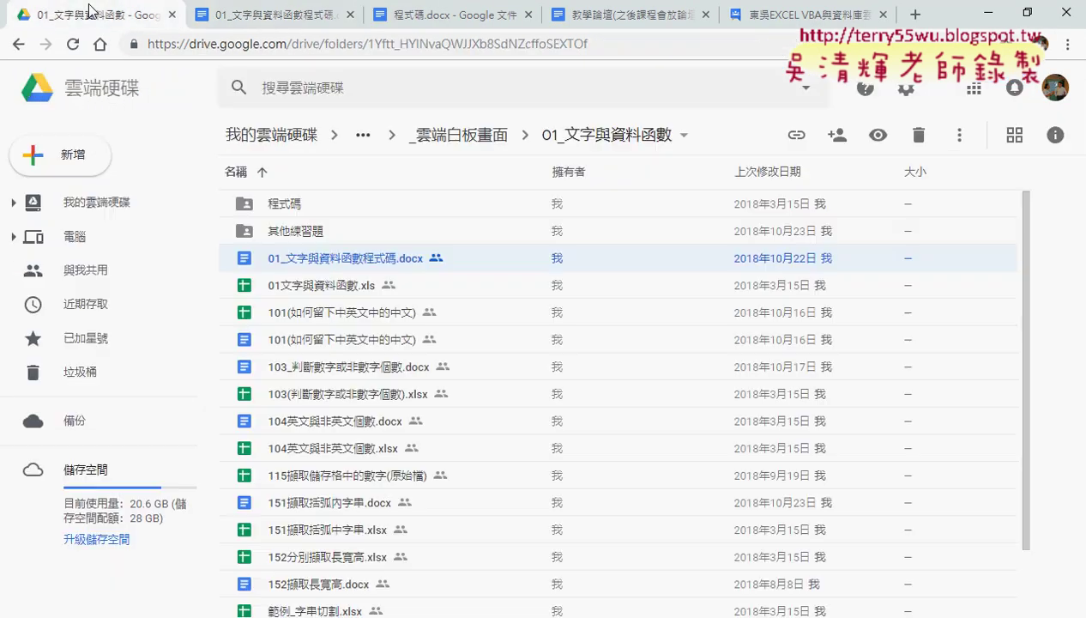
{"action": "left_click", "coordinate": [287, 15]}
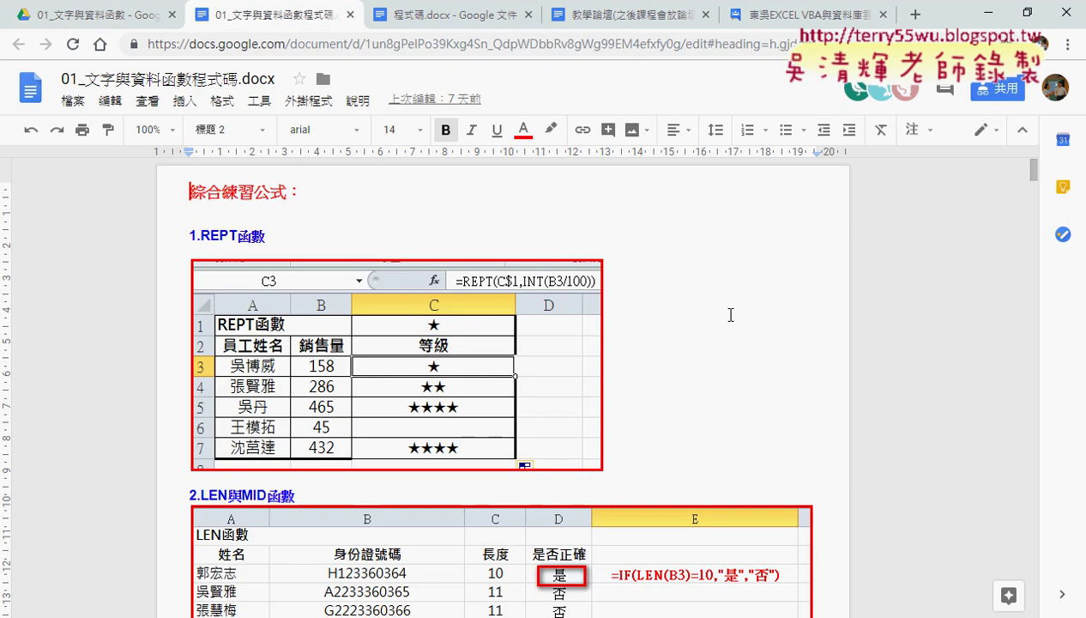
{"action": "scroll", "coordinate": [730, 315], "scroll_direction": "down", "scroll_amount": 5}
{"action": "scroll", "coordinate": [730, 315], "scroll_direction": "down", "scroll_amount": 5}
{"action": "scroll", "coordinate": [730, 315], "scroll_direction": "down", "scroll_amount": 5}
{"action": "scroll", "coordinate": [738, 316], "scroll_direction": "down", "scroll_amount": 5}
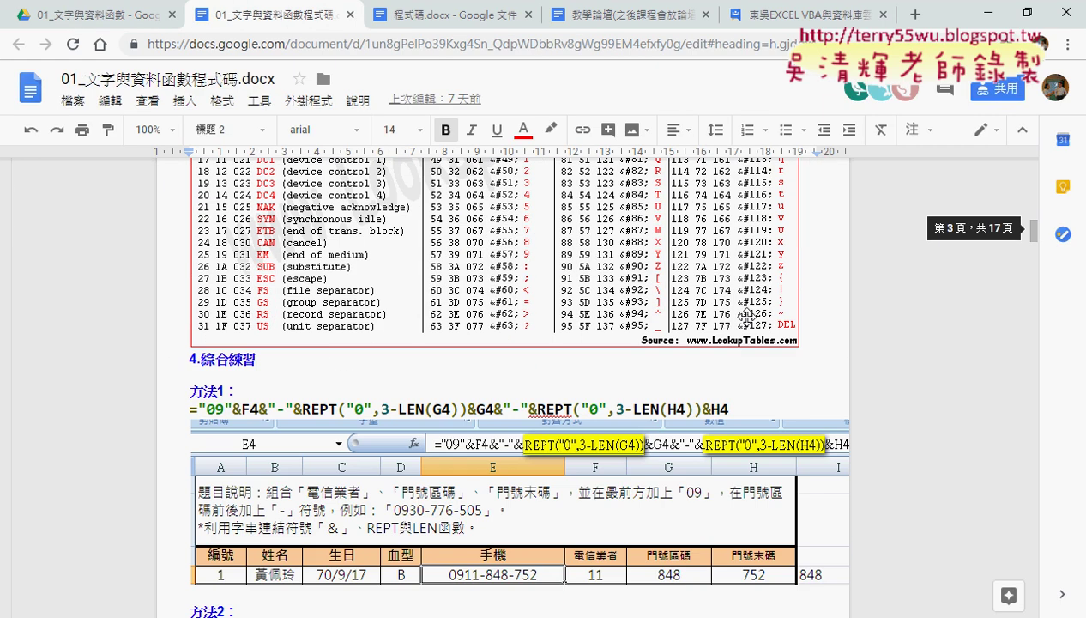
{"action": "scroll", "coordinate": [743, 315], "scroll_direction": "down", "scroll_amount": 5}
{"action": "scroll", "coordinate": [742, 315], "scroll_direction": "down", "scroll_amount": 5}
{"action": "scroll", "coordinate": [743, 315], "scroll_direction": "down", "scroll_amount": 2}
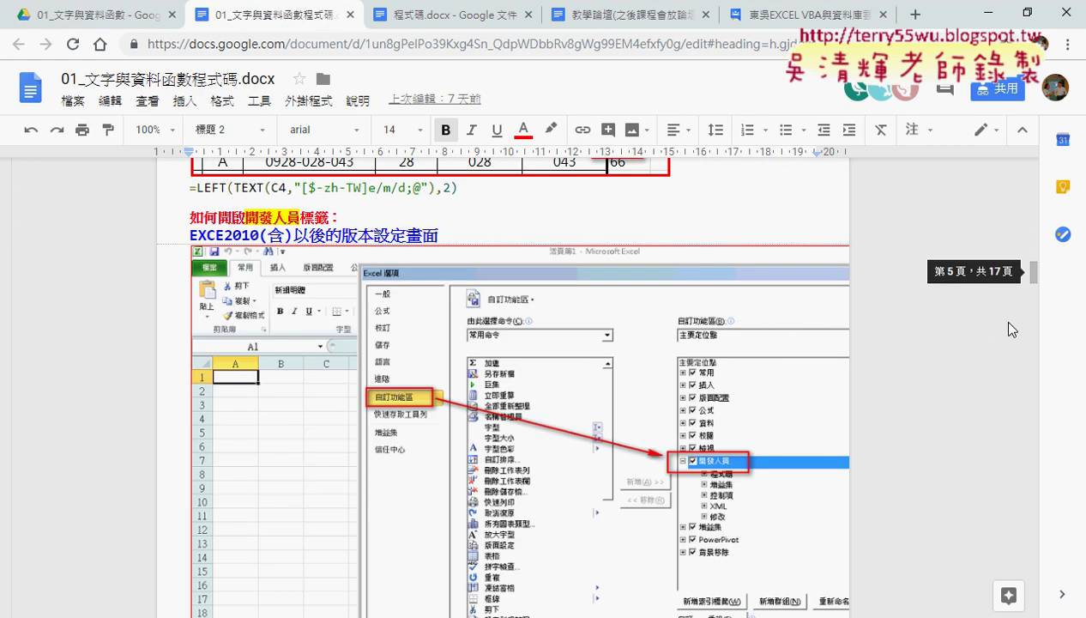
Highlight Range("A4"), A4, End and xlDown in Range("A4").End(xlDown).Row, then return to Excel
{"action": "left_click_drag", "start_coordinate": [1033, 273], "coordinate": [1032, 418]}
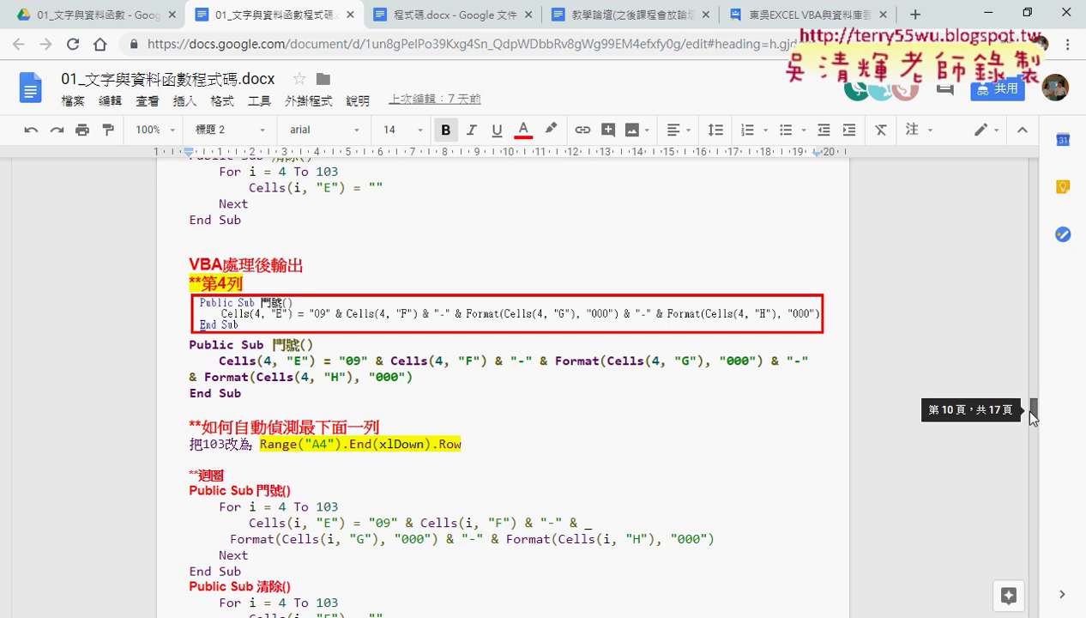
{"action": "left_click_drag", "start_coordinate": [200, 427], "coordinate": [392, 426]}
{"action": "left_click_drag", "start_coordinate": [471, 441], "coordinate": [262, 442]}
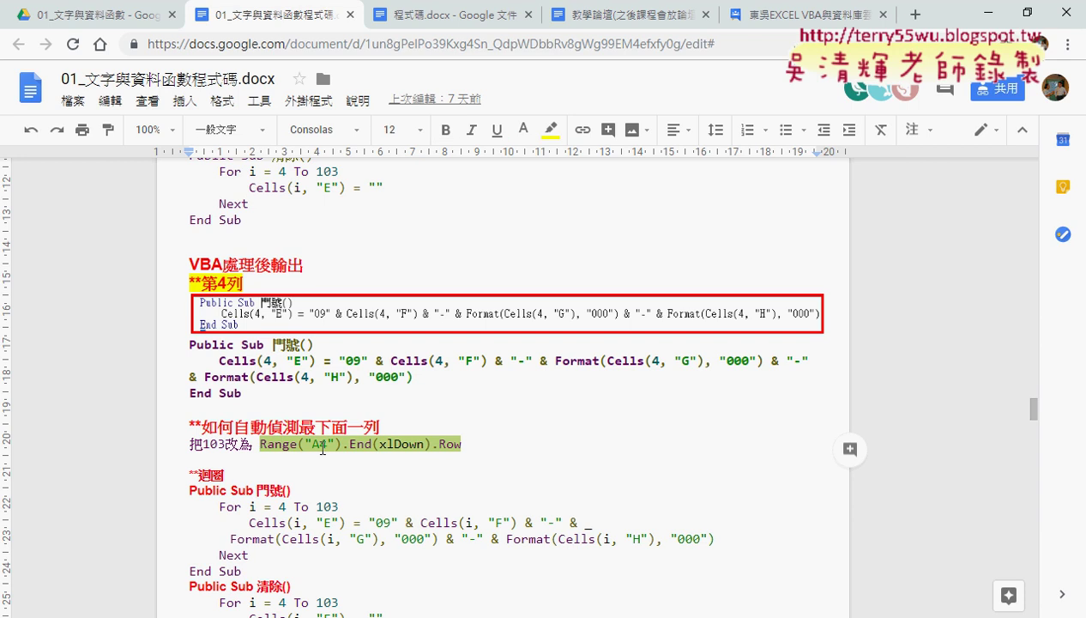
{"action": "left_click_drag", "start_coordinate": [342, 443], "coordinate": [262, 443]}
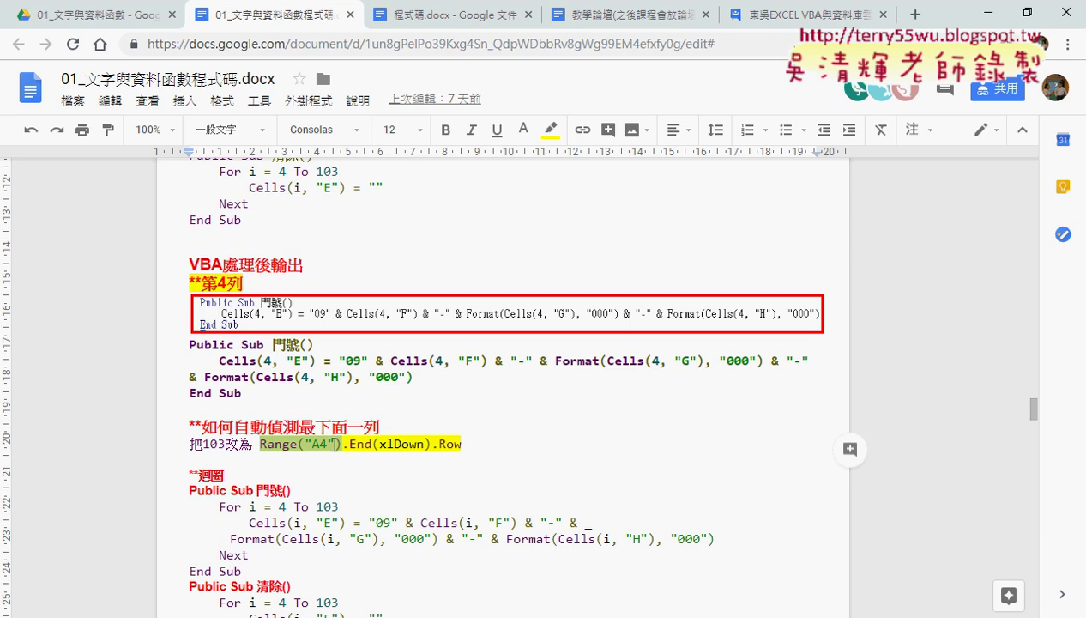
{"action": "left_click", "coordinate": [335, 443]}
{"action": "left_click_drag", "start_coordinate": [328, 444], "coordinate": [313, 443]}
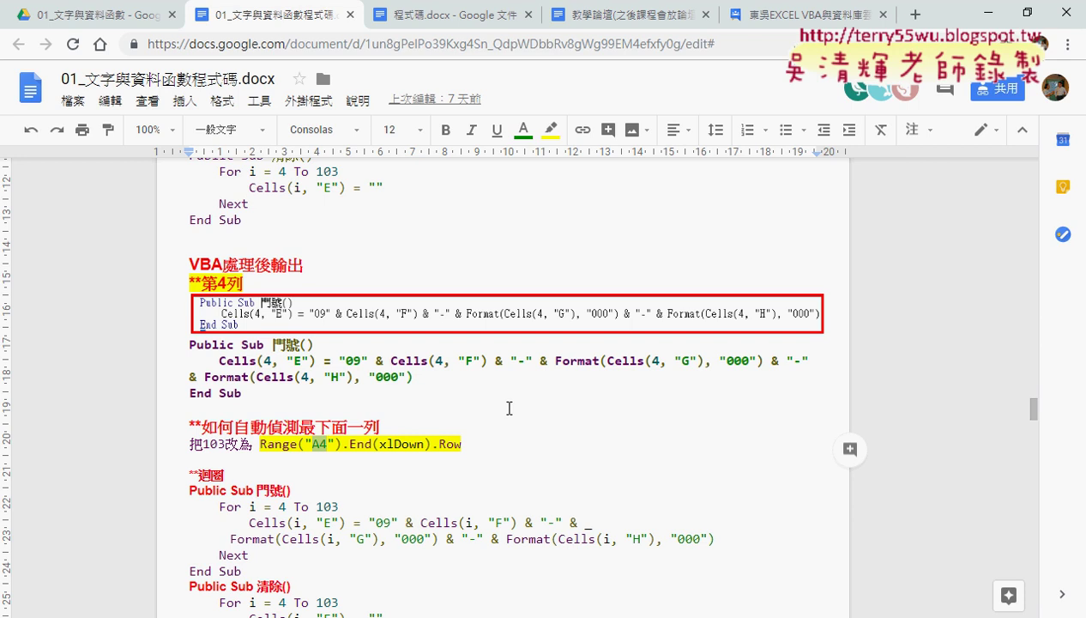
{"action": "left_click", "coordinate": [350, 444]}
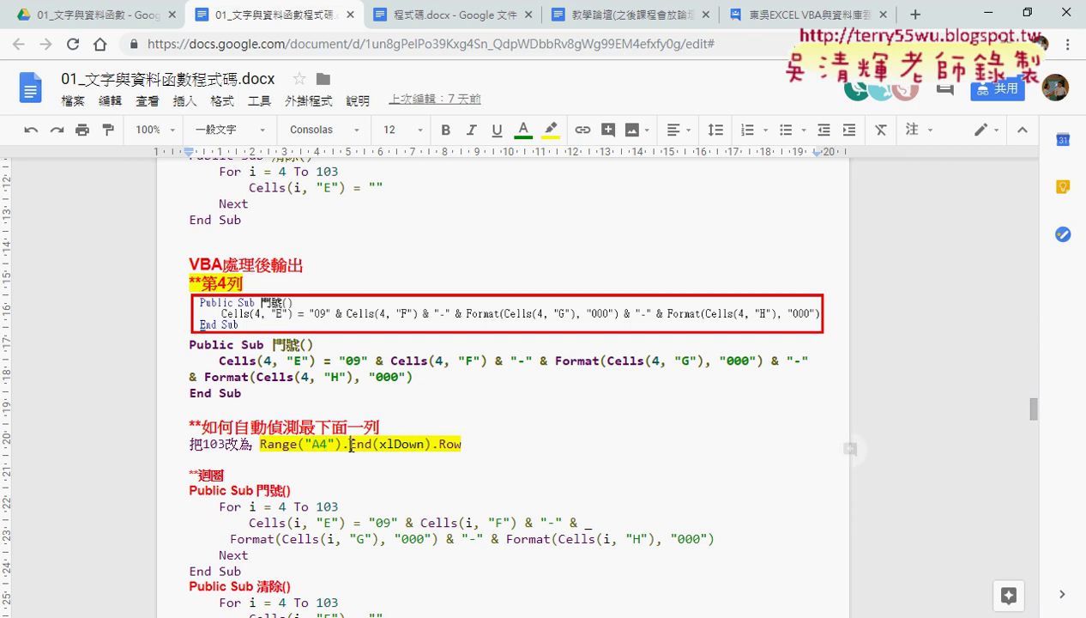
{"action": "left_click_drag", "start_coordinate": [350, 443], "coordinate": [373, 443]}
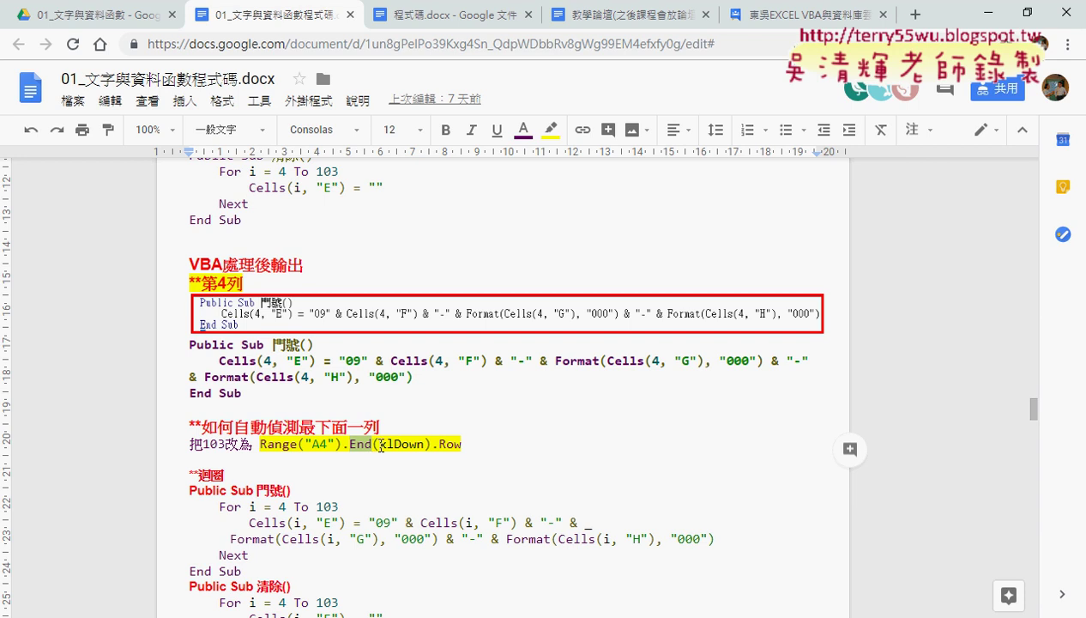
{"action": "left_click_drag", "start_coordinate": [380, 444], "coordinate": [425, 443]}
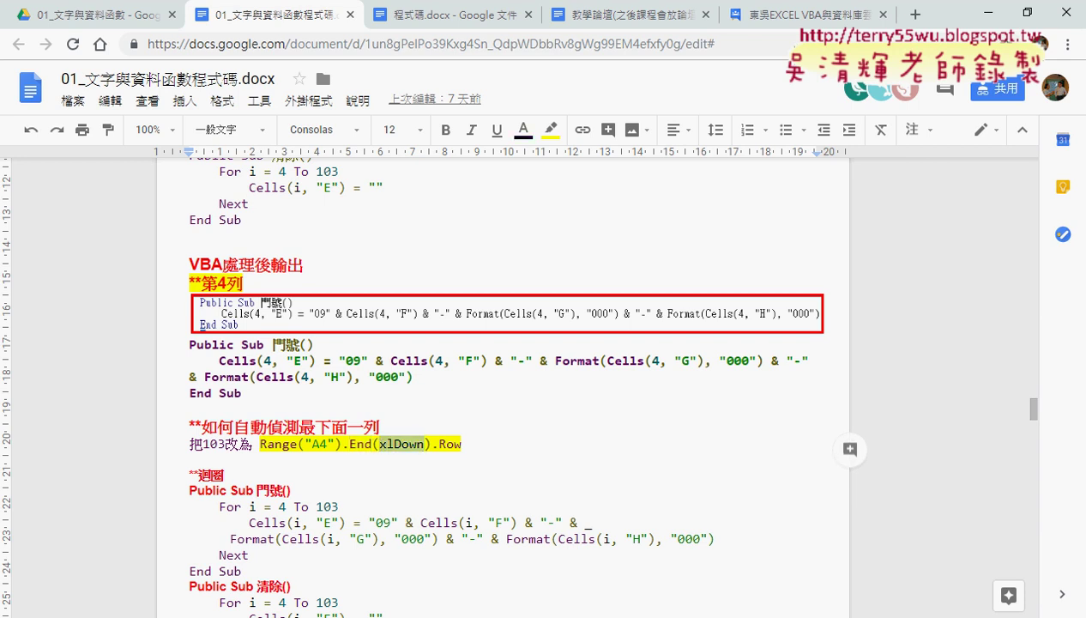
{"action": "left_click", "coordinate": [181, 568]}
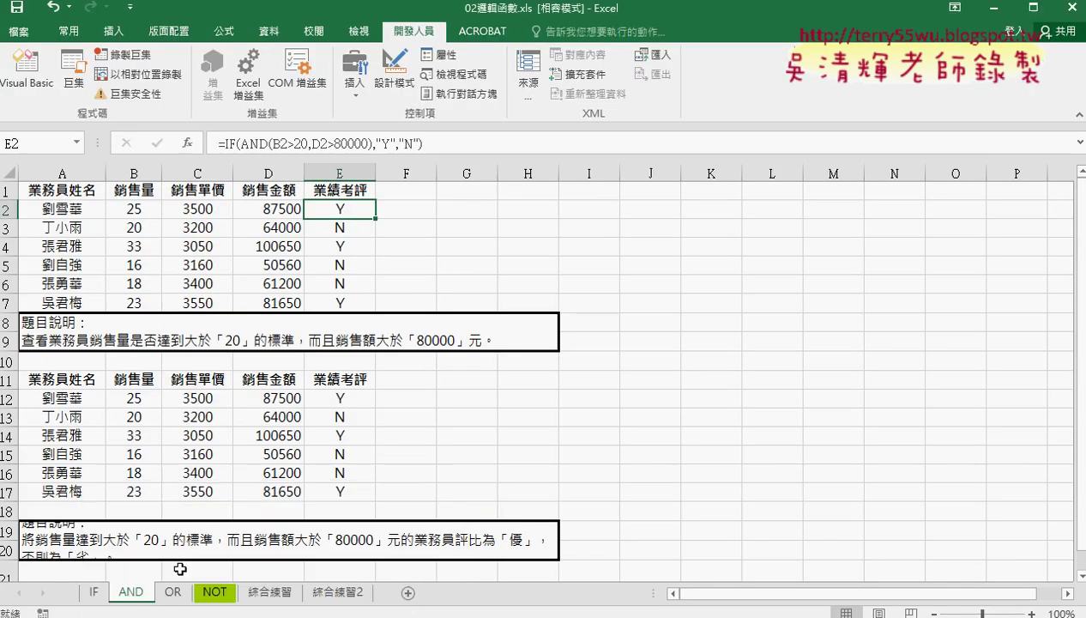
Find the table's last filled row from A12 and insert a blank row 18
{"action": "left_click", "coordinate": [61, 398]}
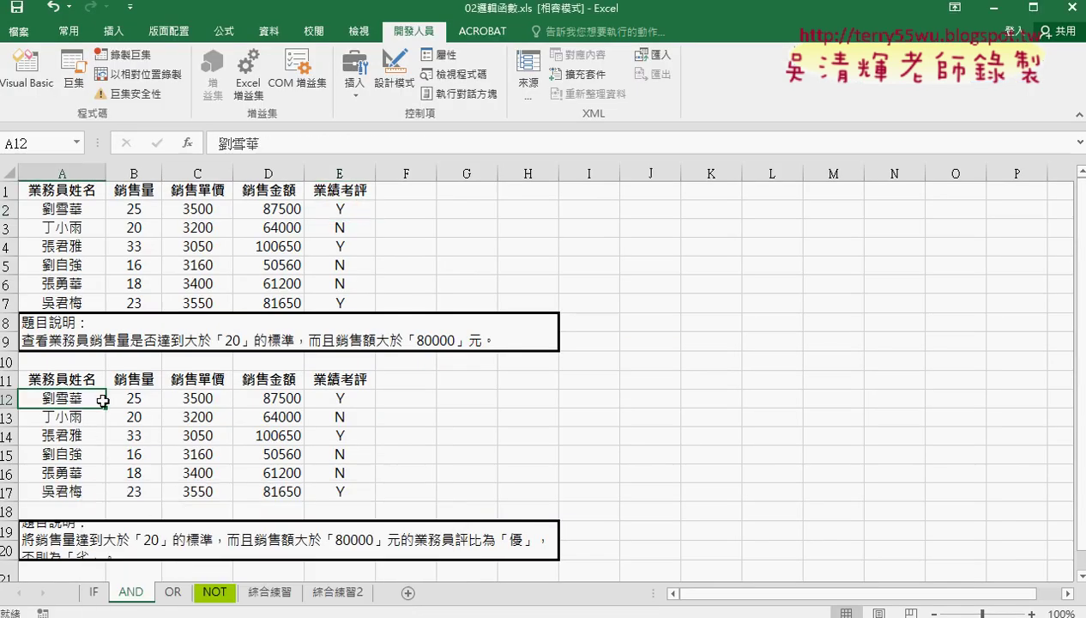
{"action": "key", "text": "ctrl+Down"}
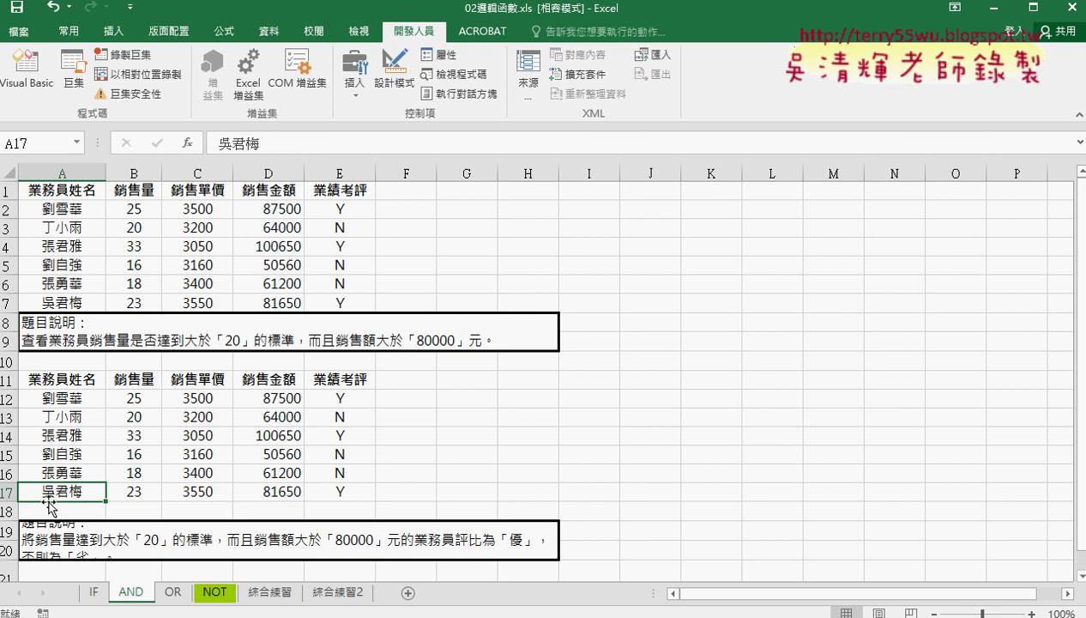
{"action": "left_click", "coordinate": [8, 511]}
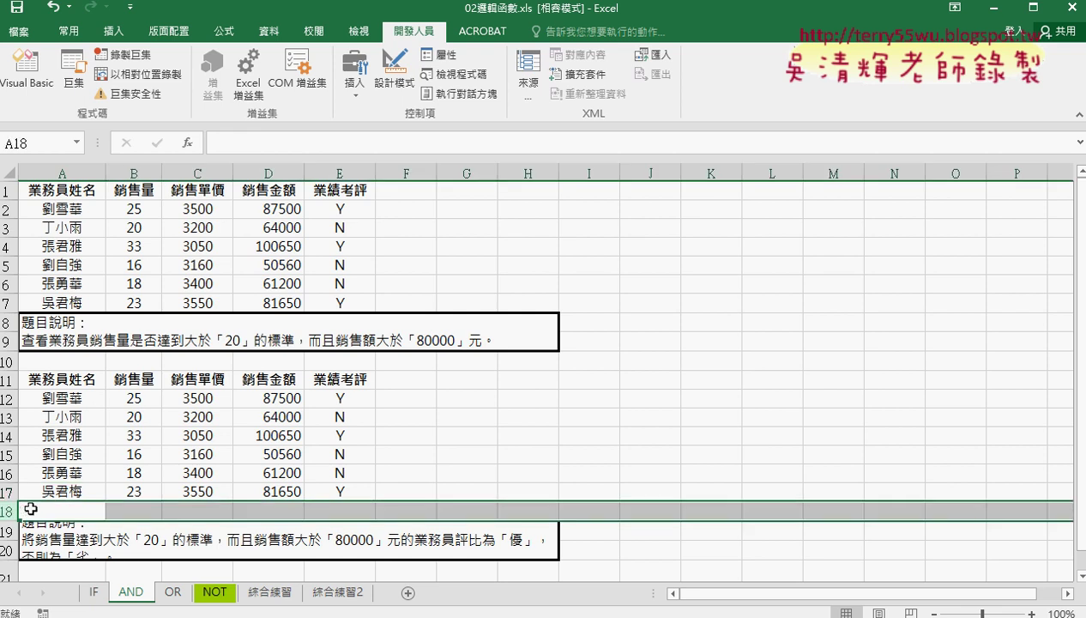
{"action": "left_click", "coordinate": [66, 397]}
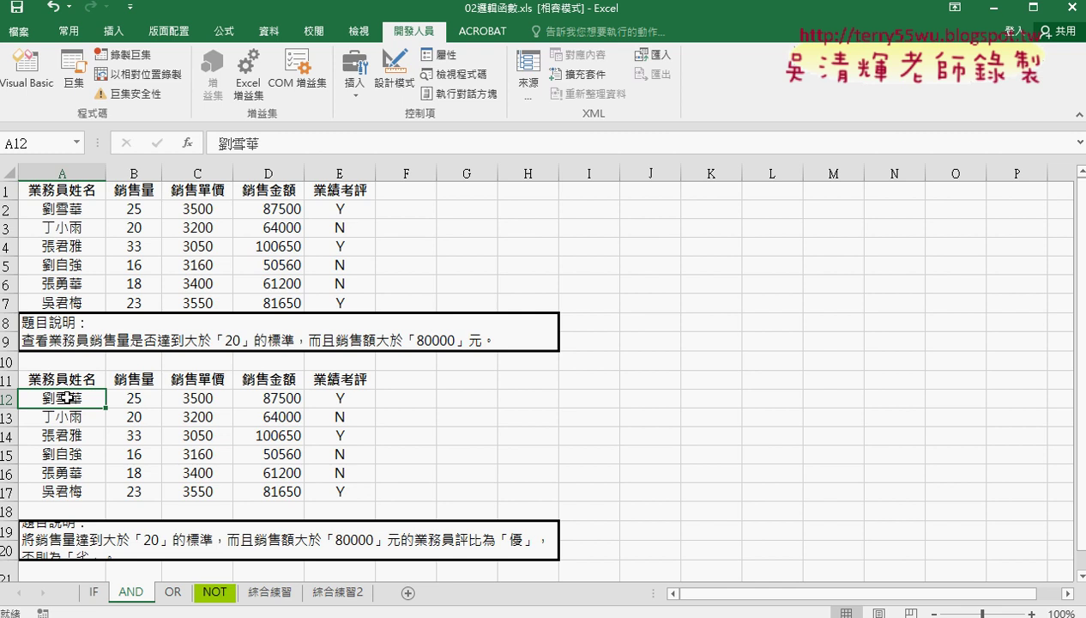
{"action": "key", "text": "ctrl+Down"}
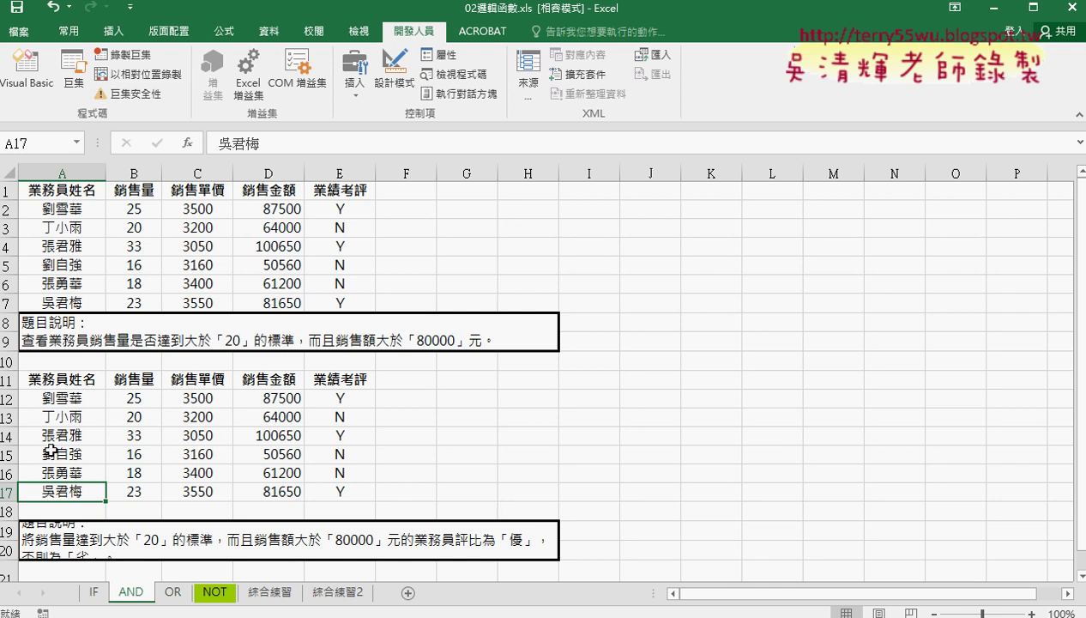
{"action": "left_click_drag", "start_coordinate": [62, 472], "coordinate": [183, 495]}
{"action": "left_click", "coordinate": [11, 511]}
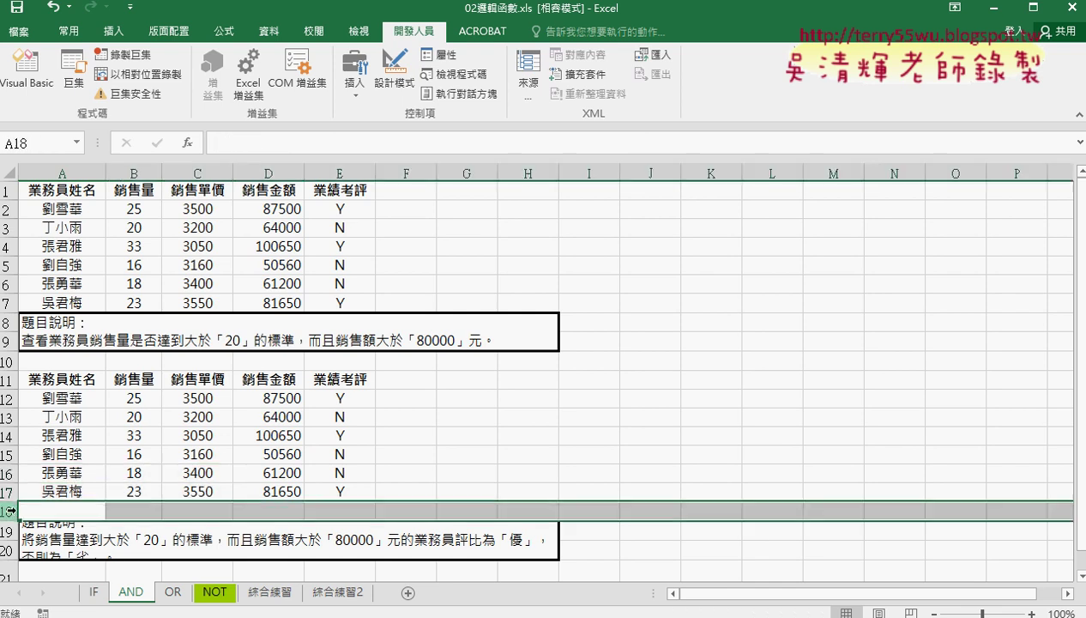
{"action": "right_click", "coordinate": [48, 508]}
{"action": "left_click", "coordinate": [94, 376]}
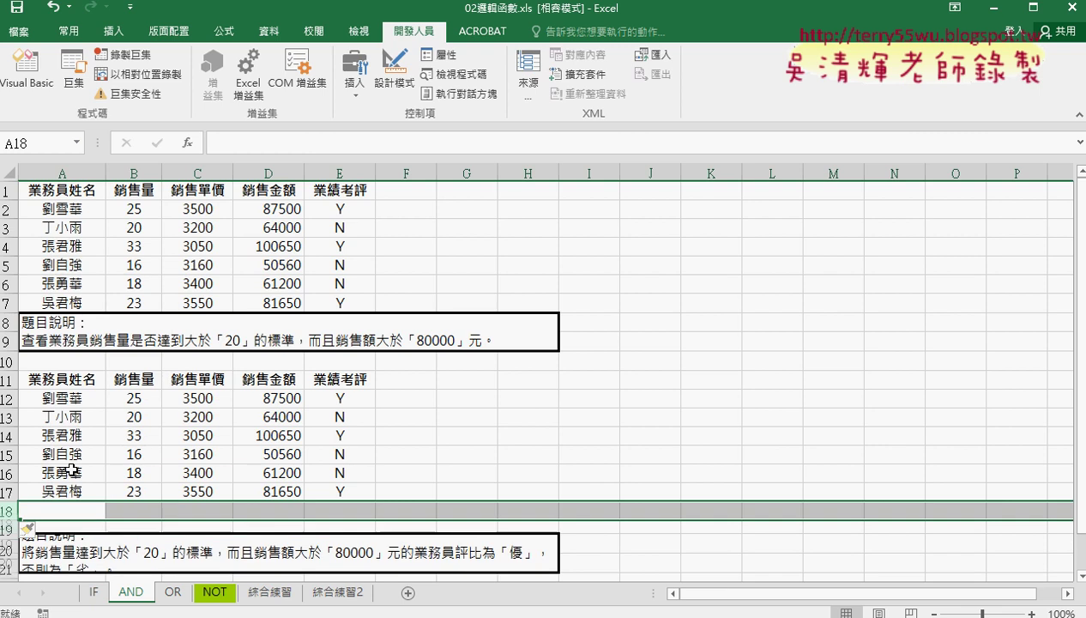
Copy the row 16 record A16:E16 into row 18, making A18 the last filled cell
{"action": "left_click", "coordinate": [52, 490]}
{"action": "left_click_drag", "start_coordinate": [57, 450], "coordinate": [303, 464]}
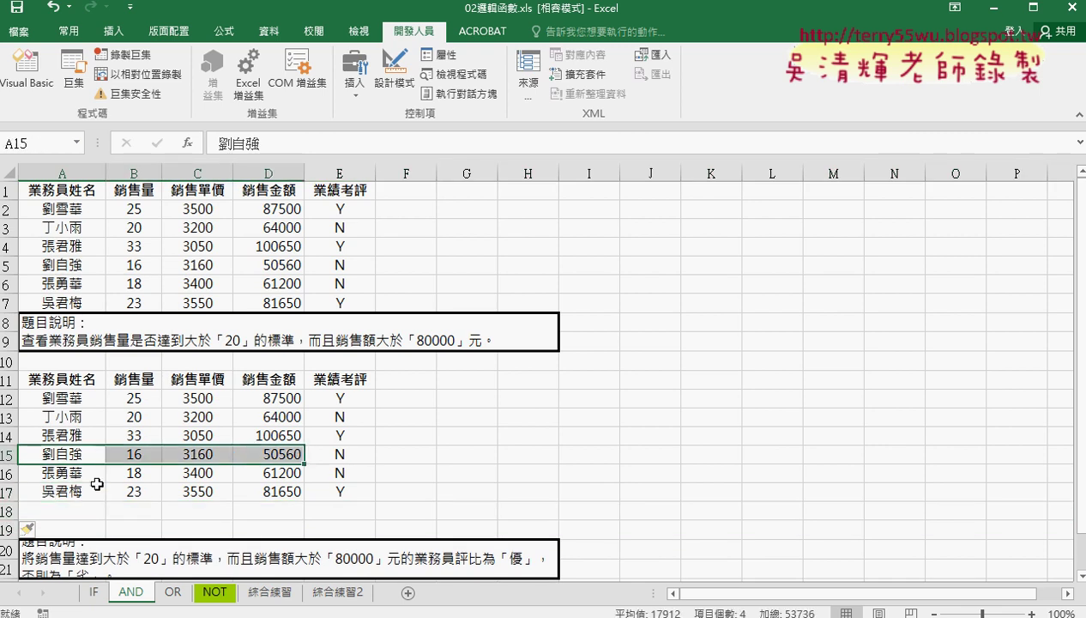
{"action": "left_click_drag", "start_coordinate": [62, 478], "coordinate": [343, 473]}
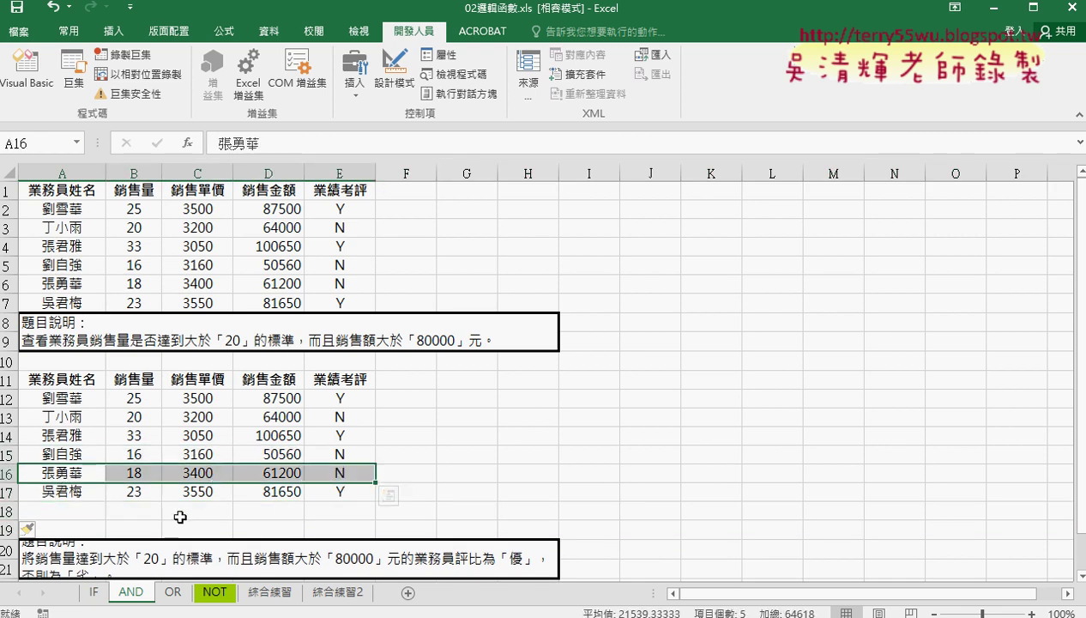
{"action": "key", "text": "ctrl+c"}
{"action": "left_click", "coordinate": [51, 505]}
{"action": "key", "text": "ctrl+v"}
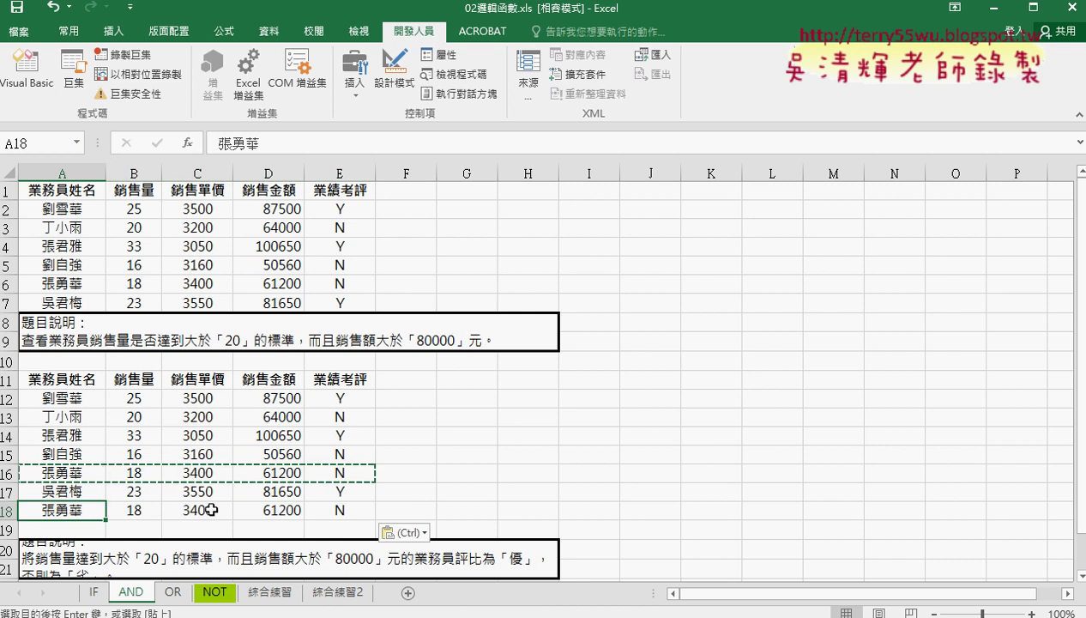
{"action": "left_click", "coordinate": [175, 495]}
{"action": "left_click", "coordinate": [74, 396]}
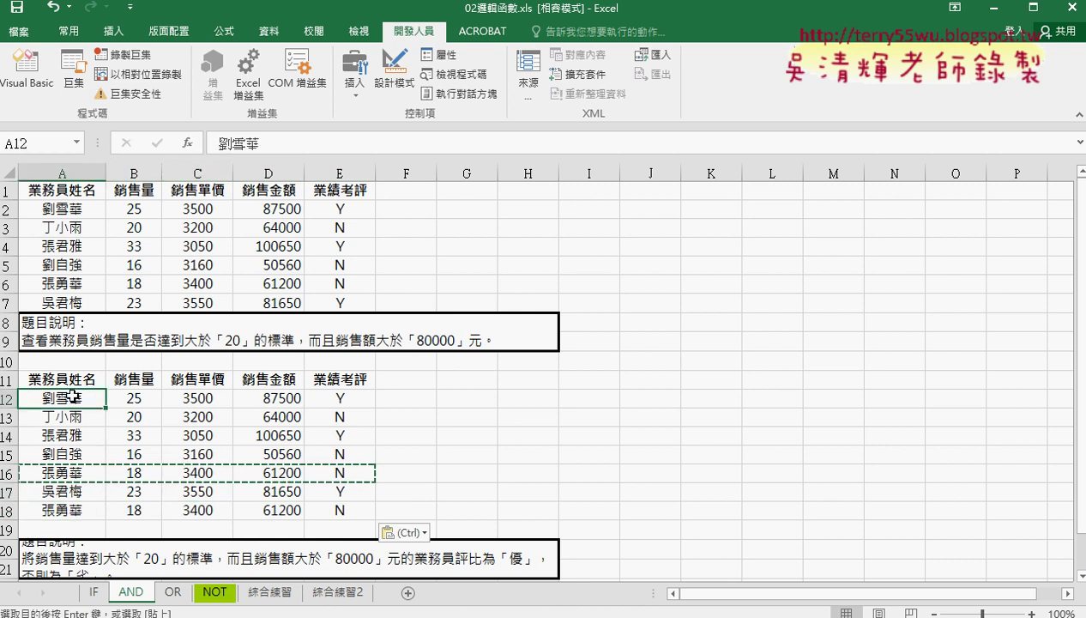
{"action": "key", "text": "ctrl+Down"}
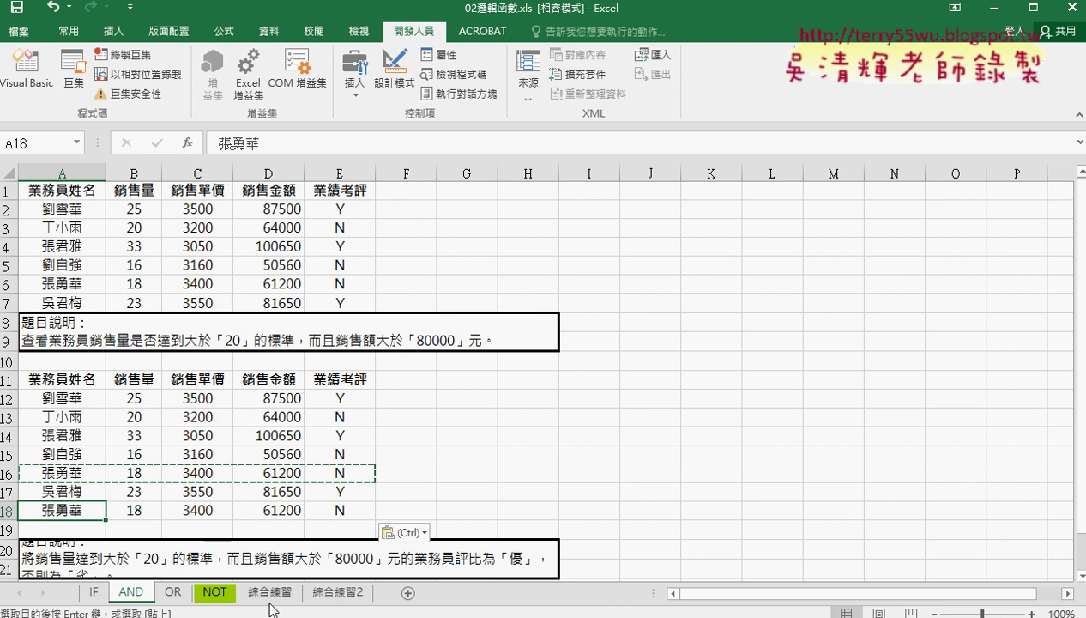
{"action": "left_click", "coordinate": [343, 498]}
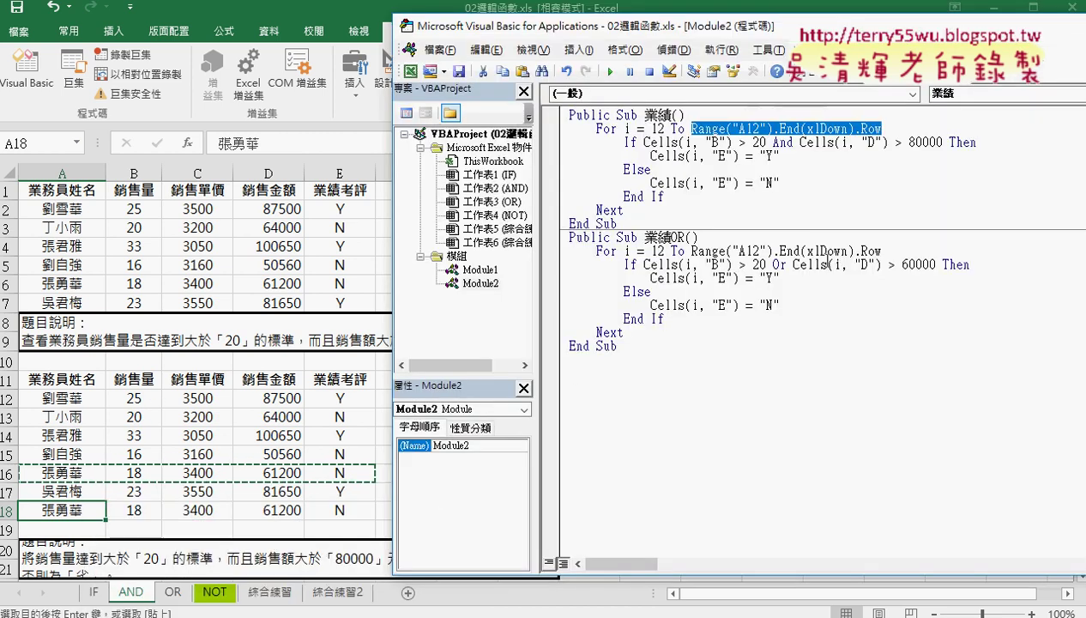
Replace the .Row ending after Range("A12").End(xlDown) on the 業績OR For line by retyping .row
{"action": "left_click_drag", "start_coordinate": [898, 251], "coordinate": [856, 251]}
{"action": "key", "text": "Delete"}
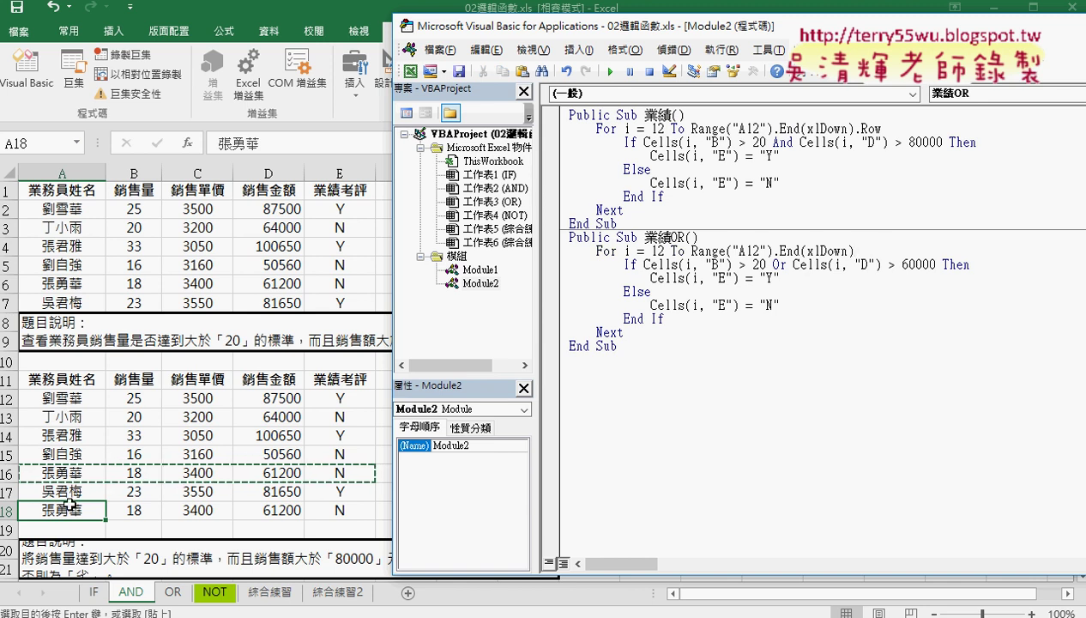
{"action": "left_click_drag", "start_coordinate": [855, 250], "coordinate": [777, 250]}
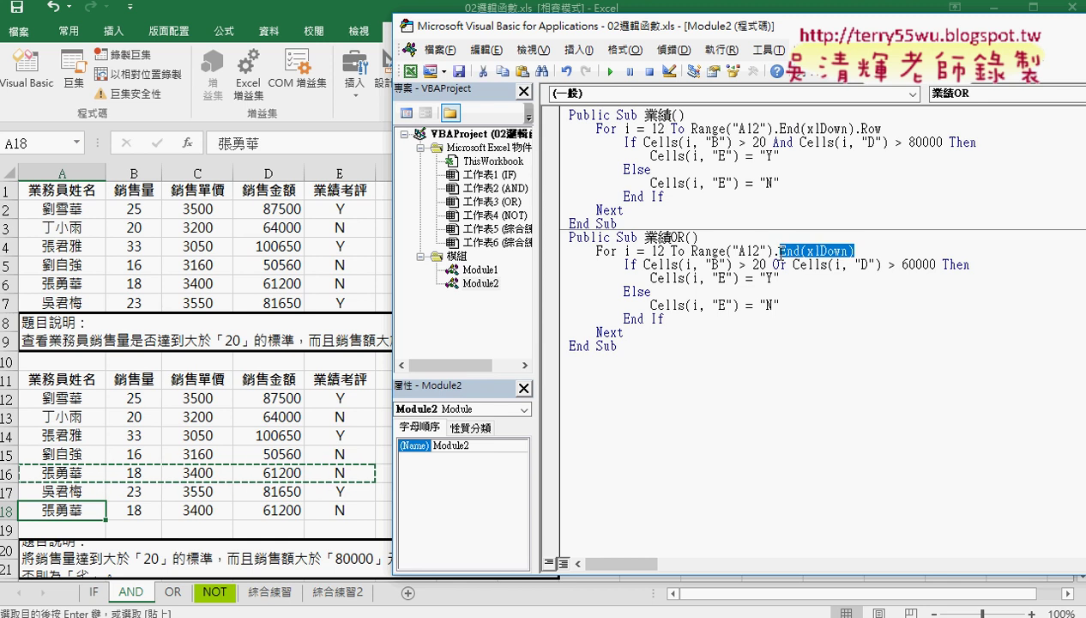
{"action": "left_click", "coordinate": [870, 250]}
{"action": "type", "text": "."}
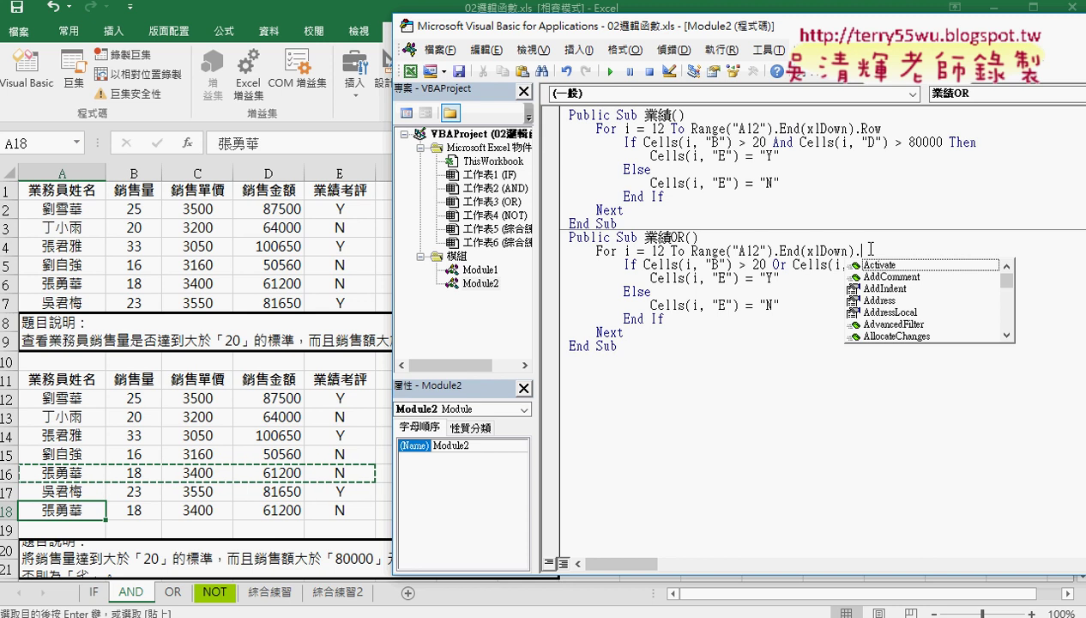
{"action": "type", "text": "r"}
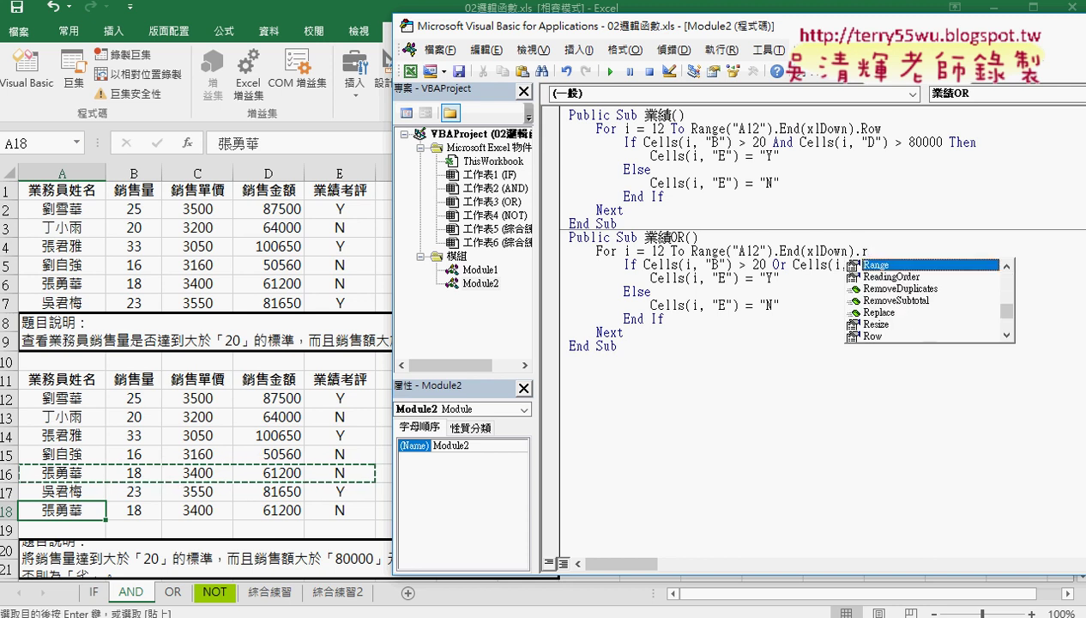
{"action": "type", "text": "o"}
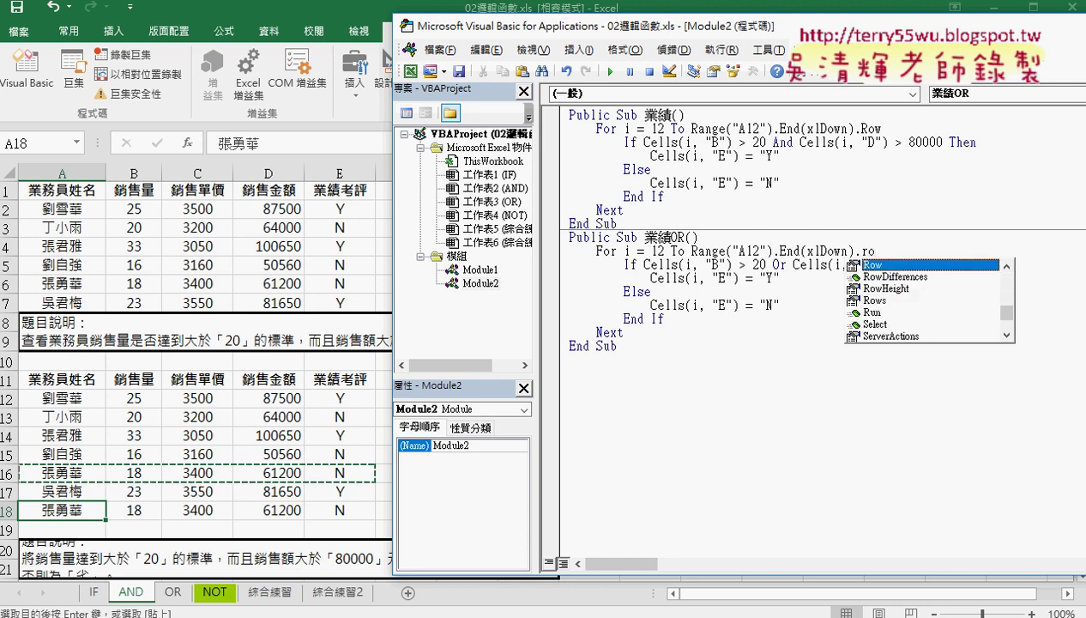
{"action": "type", "text": "w"}
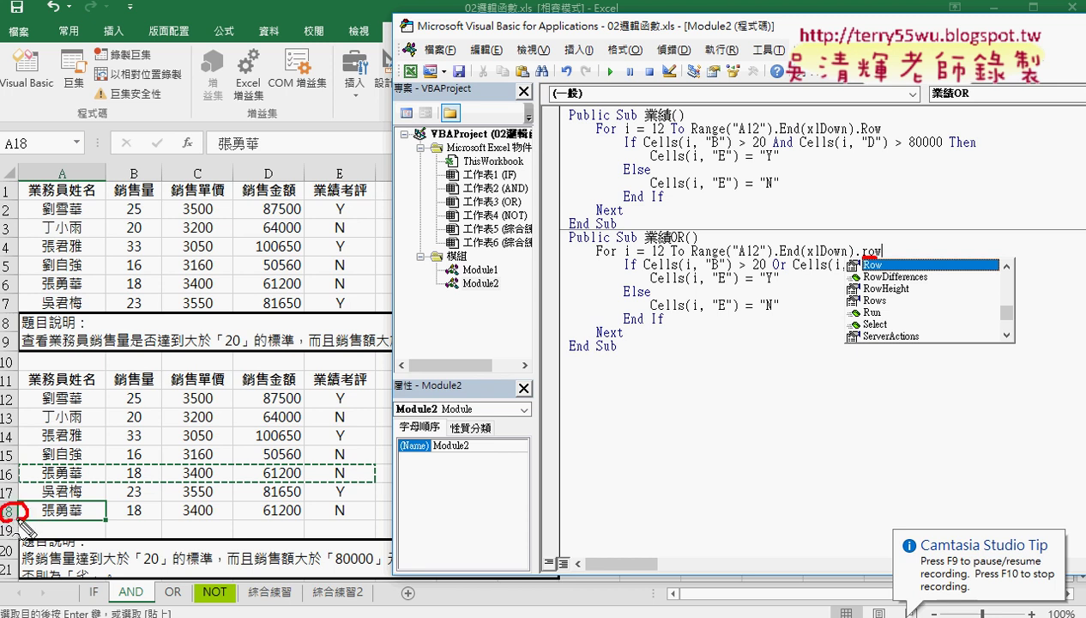
Annotate row 18, cell A12 and the loop bound, then select Range("A12").End(xlDown).Row
{"action": "mouse_move", "coordinate": [24, 516]}
{"action": "left_mouse_down"}
{"action": "mouse_move", "coordinate": [791, 243]}
{"action": "mouse_move", "coordinate": [811, 220]}
{"action": "left_mouse_up"}
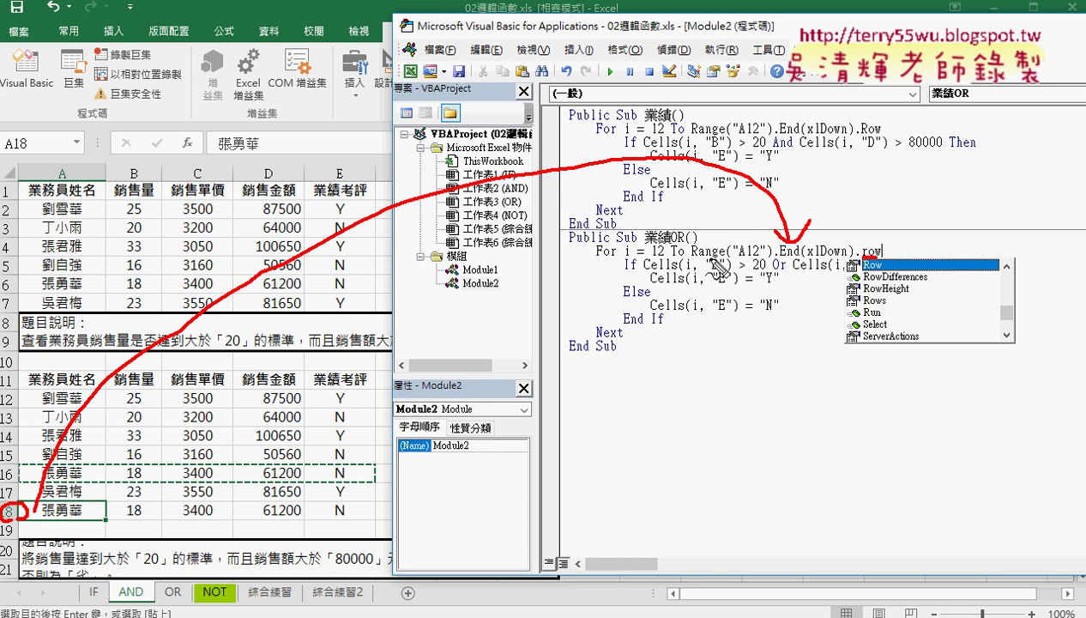
{"action": "left_click_drag", "start_coordinate": [693, 255], "coordinate": [849, 257]}
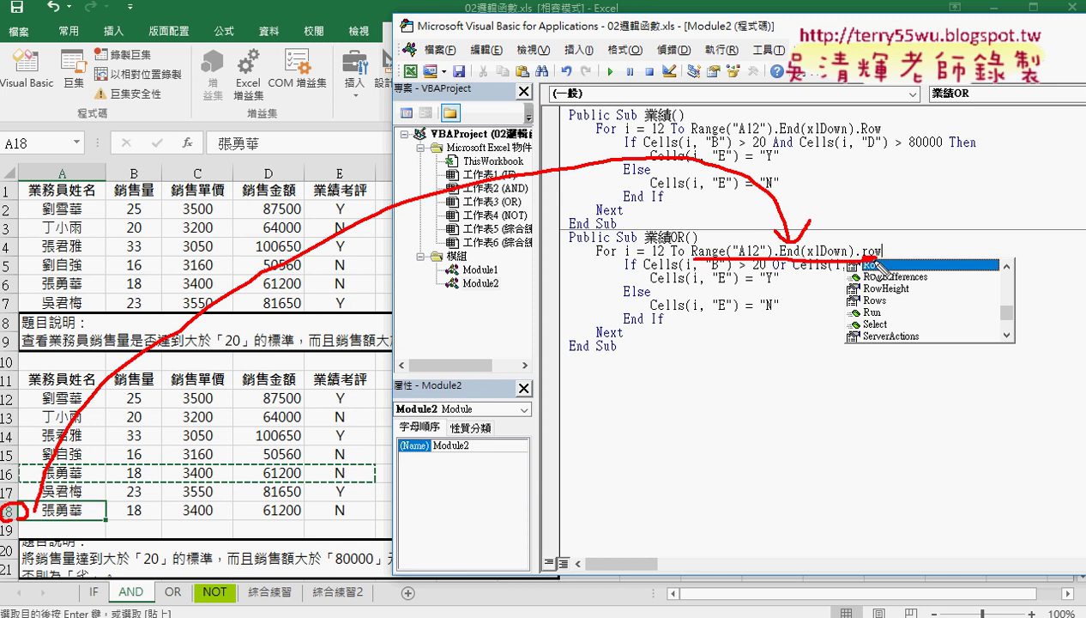
{"action": "mouse_move", "coordinate": [76, 415]}
{"action": "left_mouse_down"}
{"action": "mouse_move", "coordinate": [65, 393]}
{"action": "mouse_move", "coordinate": [61, 444]}
{"action": "mouse_move", "coordinate": [71, 427]}
{"action": "left_mouse_up"}
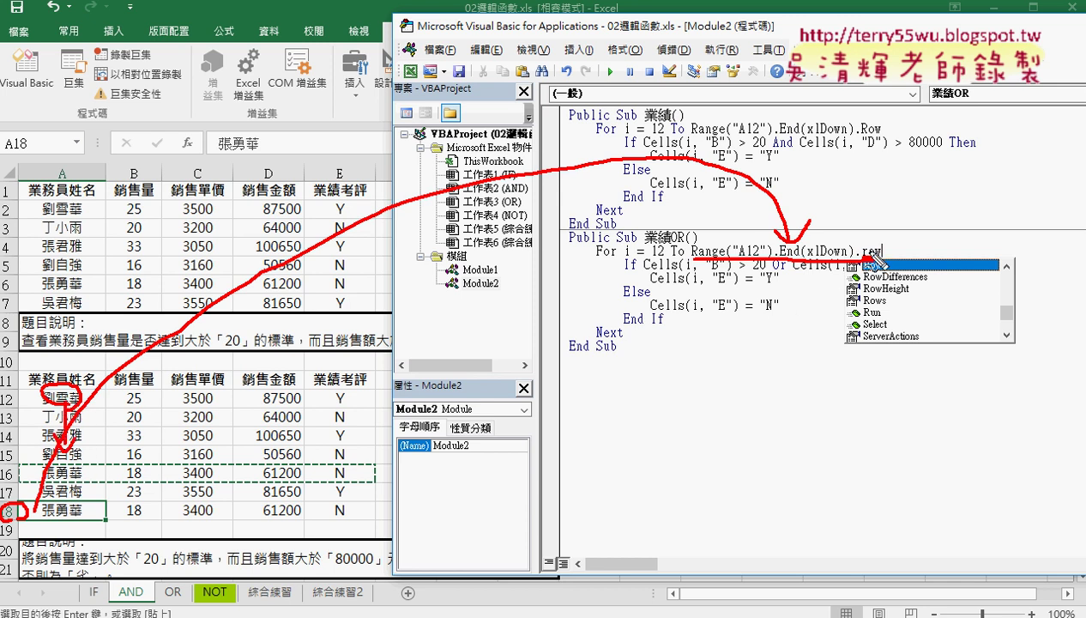
{"action": "key", "text": "Escape"}
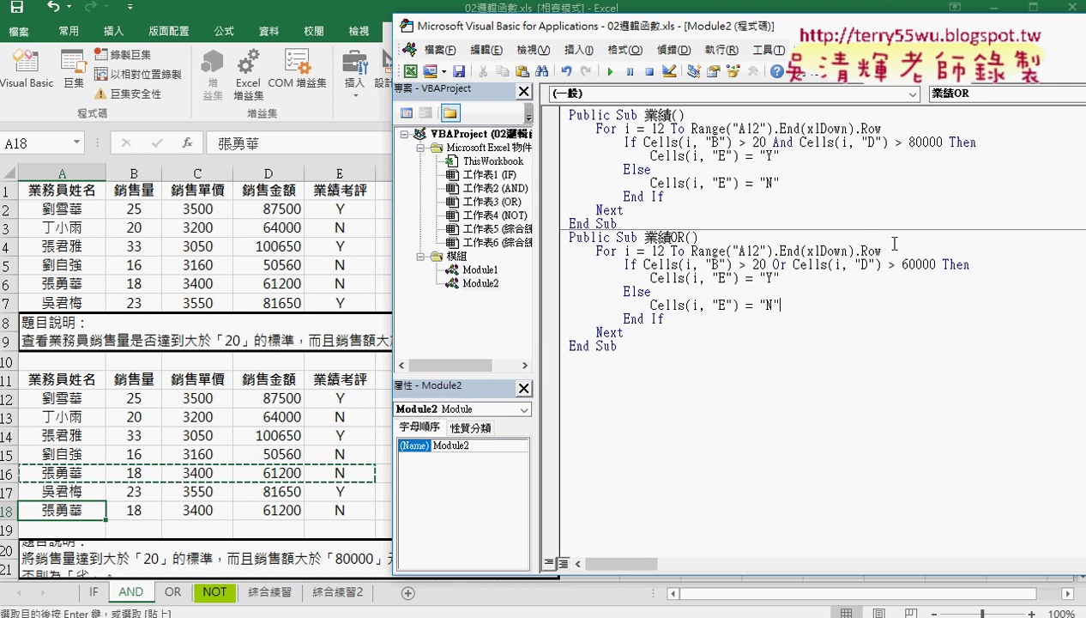
{"action": "left_click_drag", "start_coordinate": [882, 250], "coordinate": [692, 250]}
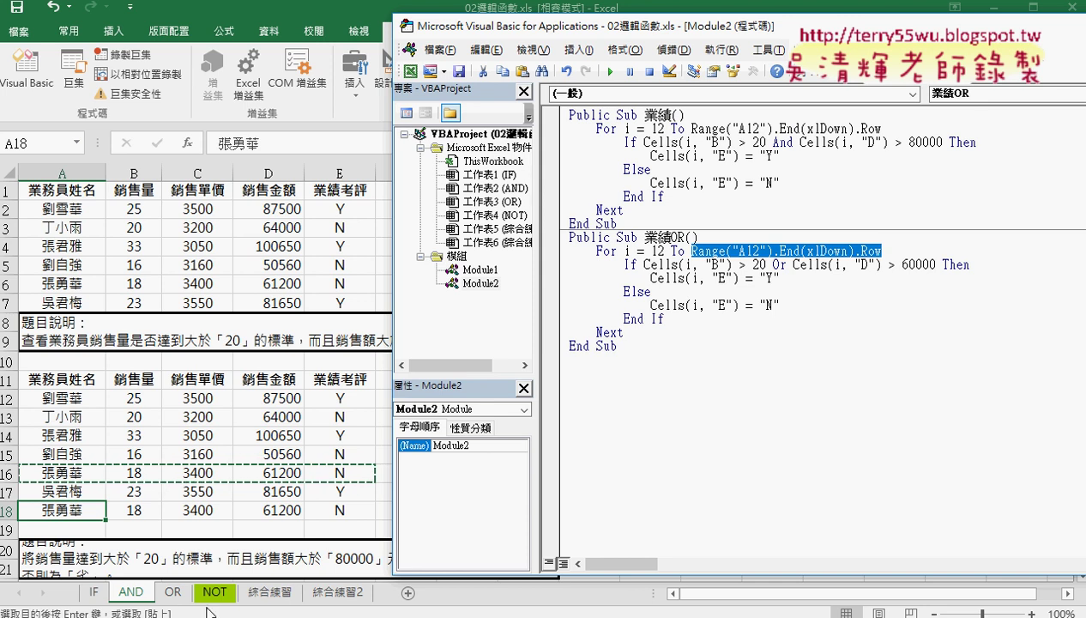
{"action": "left_click", "coordinate": [184, 541]}
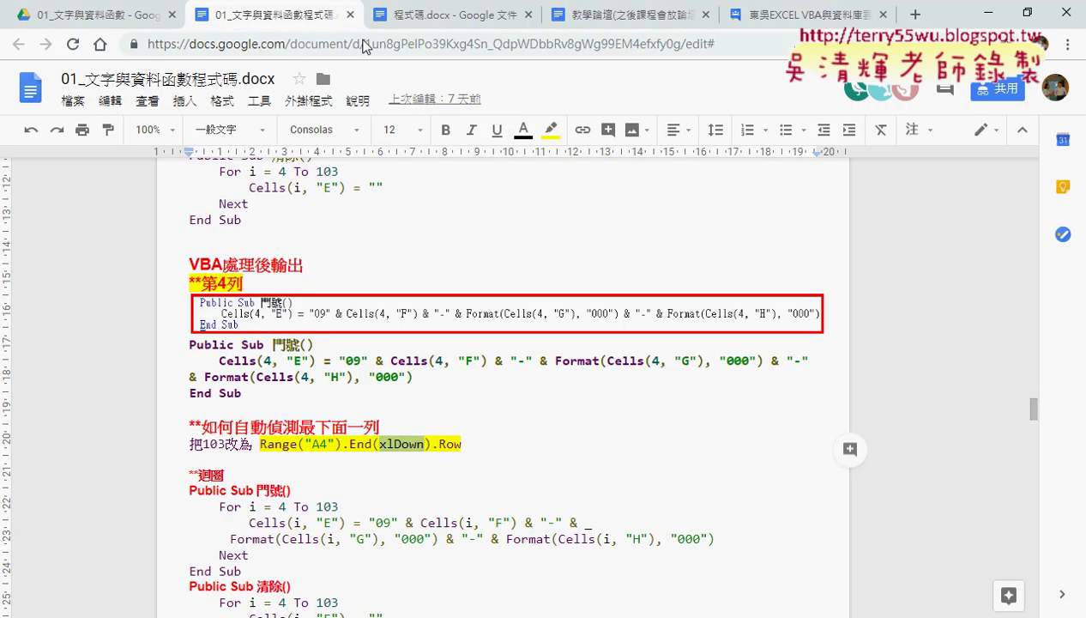
Scroll the 程式碼.docx notes to the OR範例 table and its 業績OR code block
{"action": "left_click", "coordinate": [442, 15]}
{"action": "scroll", "coordinate": [562, 292], "scroll_direction": "up", "scroll_amount": 3}
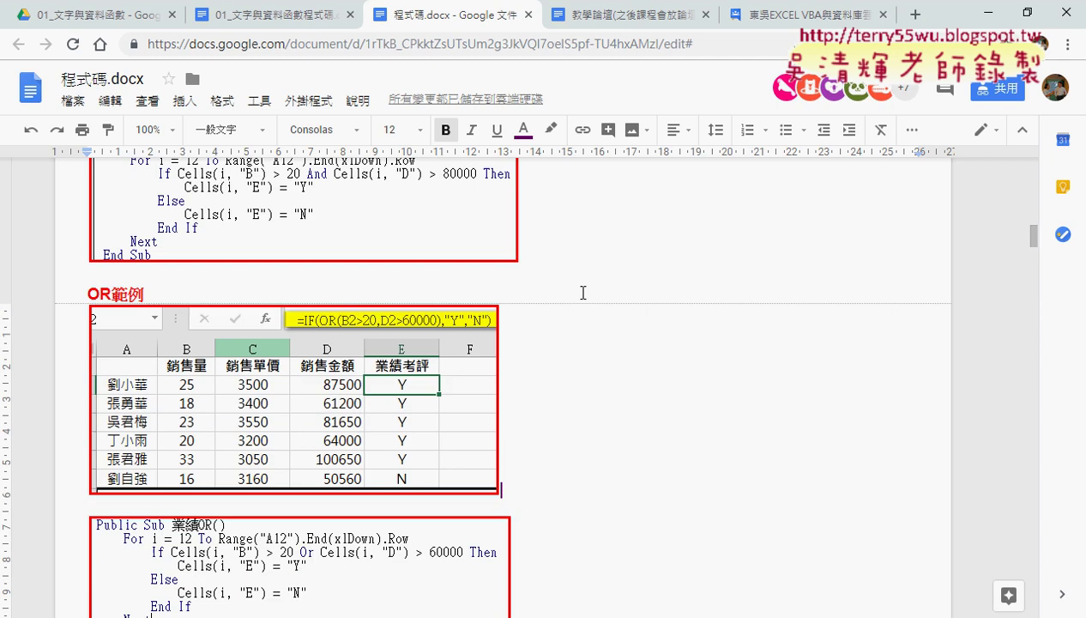
{"action": "scroll", "coordinate": [582, 293], "scroll_direction": "up", "scroll_amount": 6}
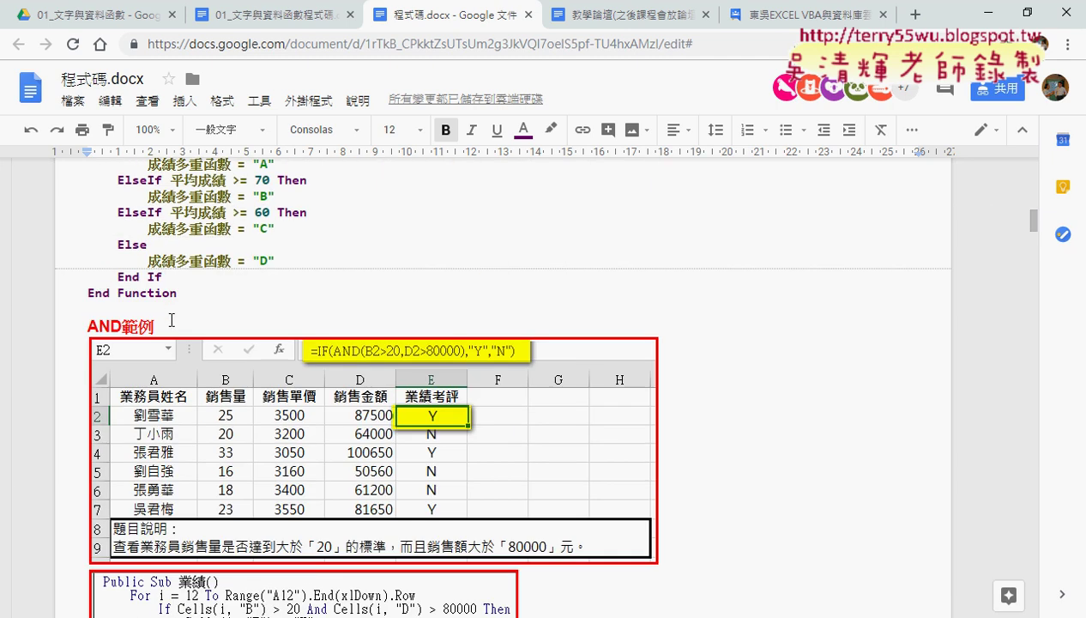
{"action": "scroll", "coordinate": [576, 417], "scroll_direction": "down", "scroll_amount": 1}
{"action": "scroll", "coordinate": [555, 397], "scroll_direction": "down", "scroll_amount": 1}
{"action": "scroll", "coordinate": [618, 402], "scroll_direction": "down", "scroll_amount": 1}
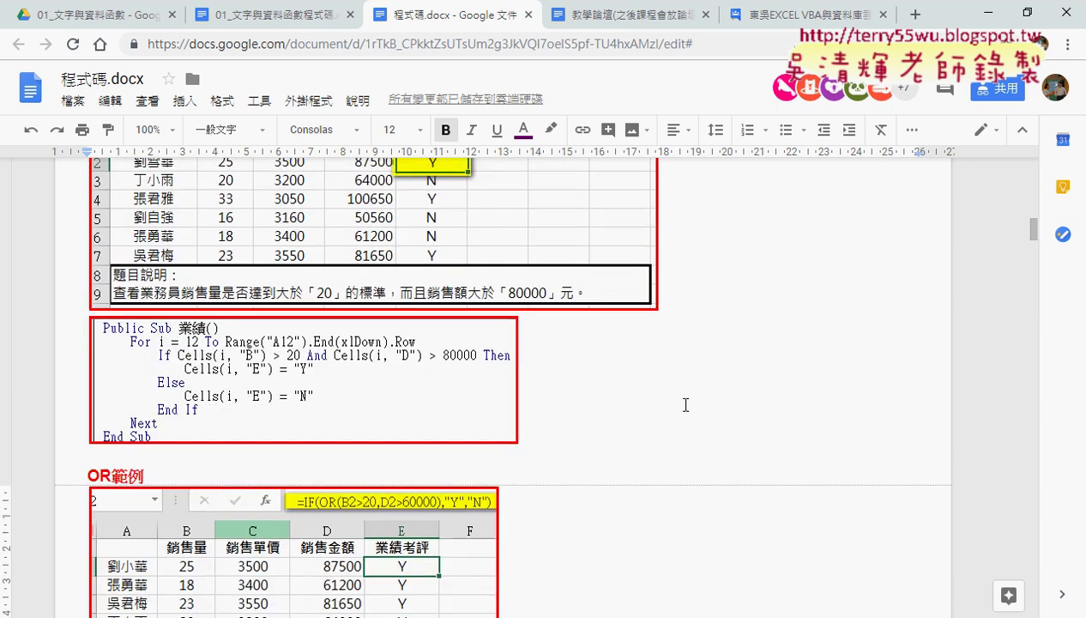
{"action": "scroll", "coordinate": [612, 410], "scroll_direction": "down", "scroll_amount": 2}
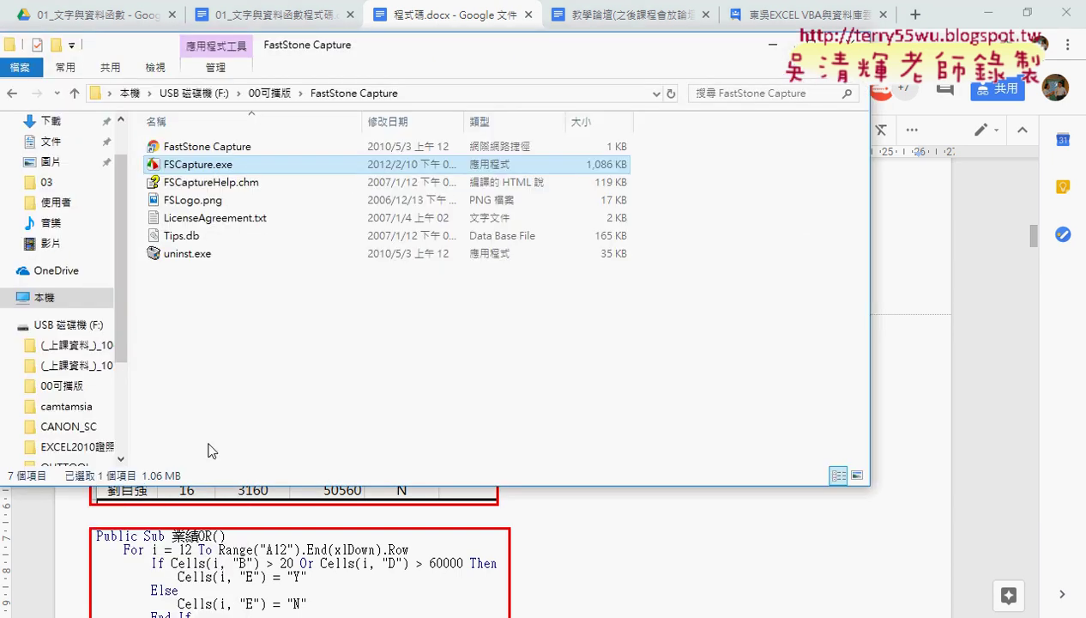
Browse the USB drive to the 01文字與資料函數 example folder and open 151擷取括弧中字串.xlsx
{"action": "left_click", "coordinate": [209, 93]}
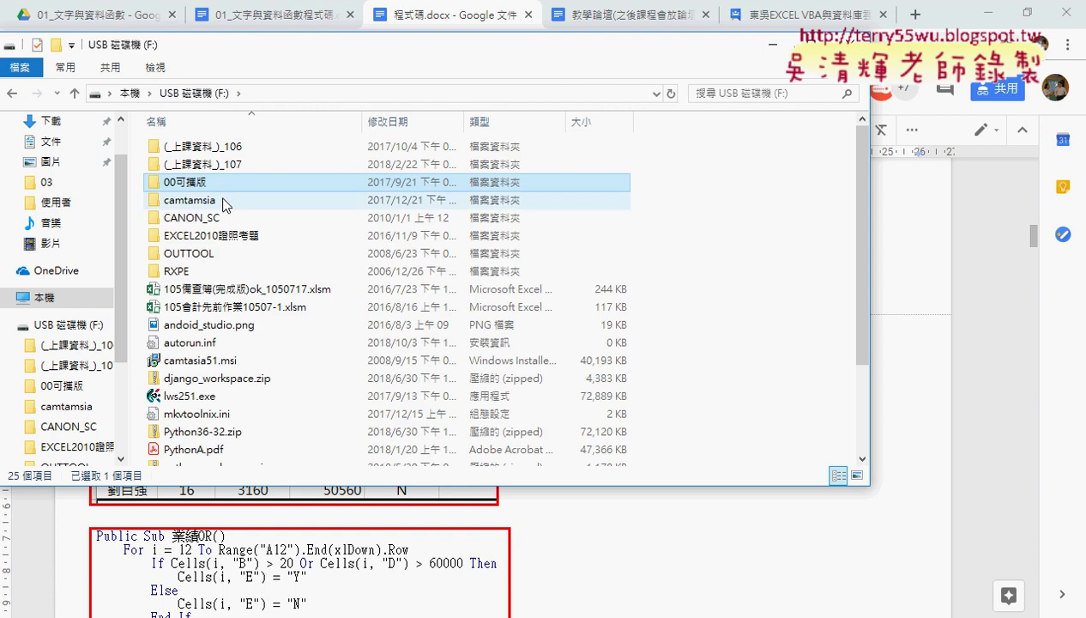
{"action": "double_click", "coordinate": [215, 164]}
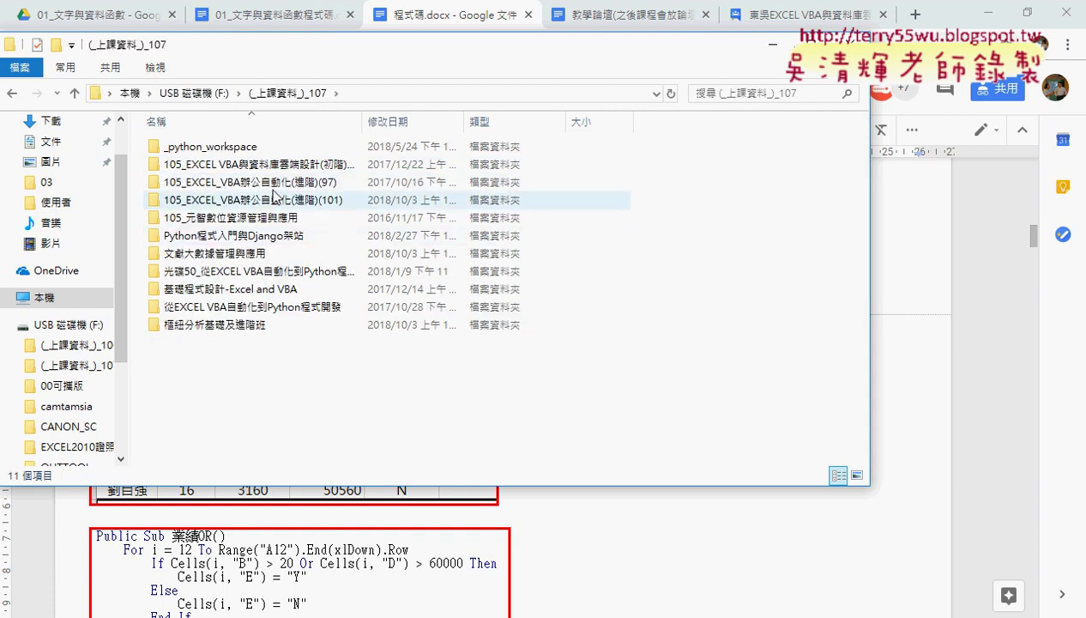
{"action": "double_click", "coordinate": [275, 171]}
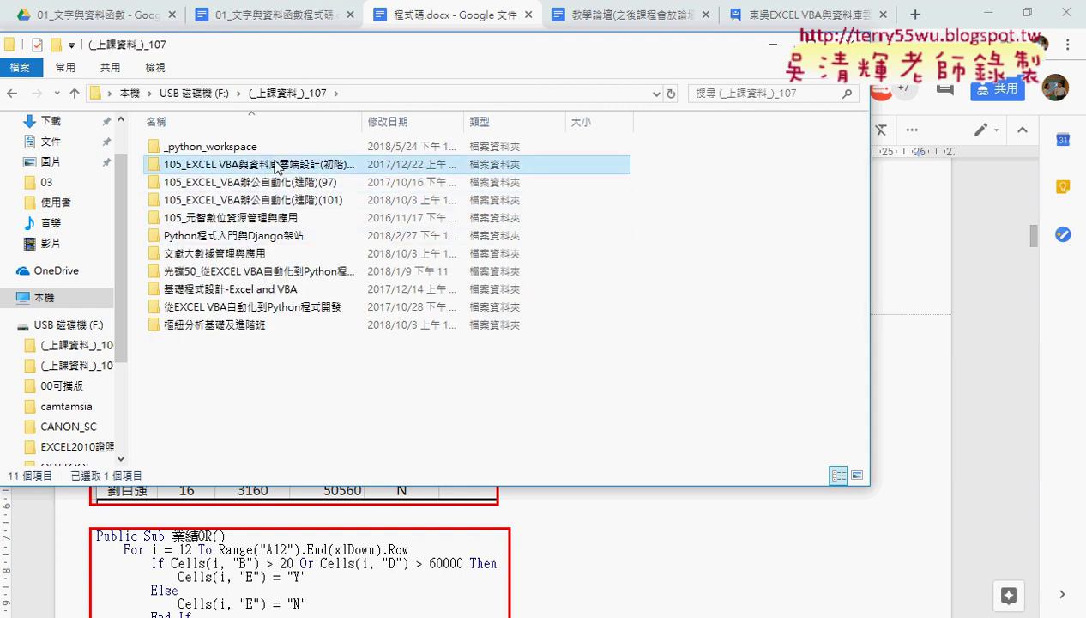
{"action": "left_click", "coordinate": [199, 184]}
{"action": "double_click", "coordinate": [199, 184]}
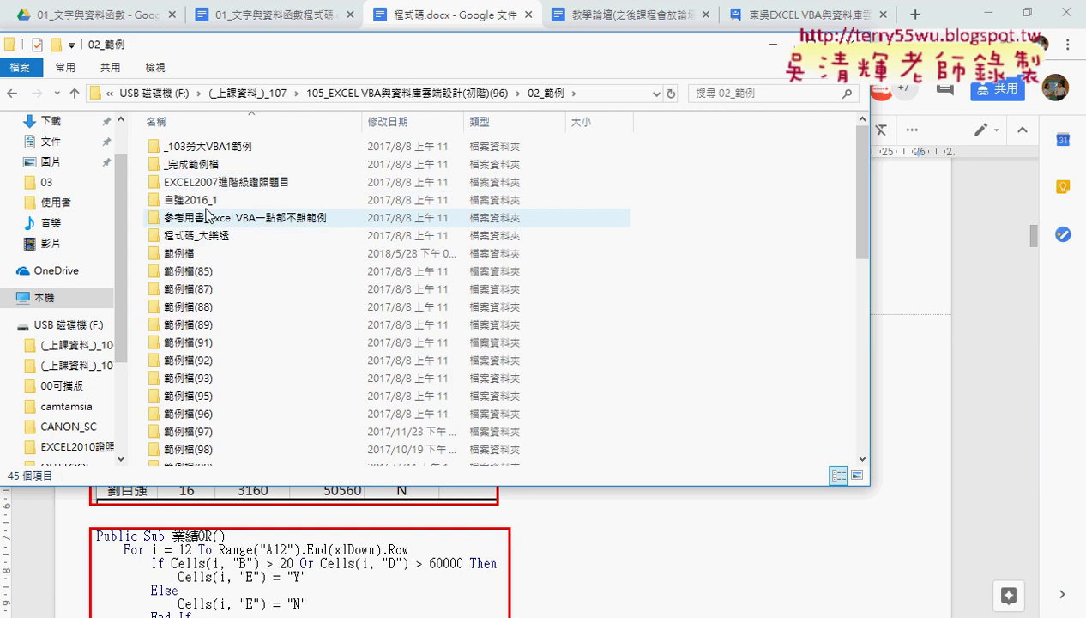
{"action": "scroll", "coordinate": [234, 440], "scroll_direction": "down", "scroll_amount": 2}
{"action": "double_click", "coordinate": [224, 423]}
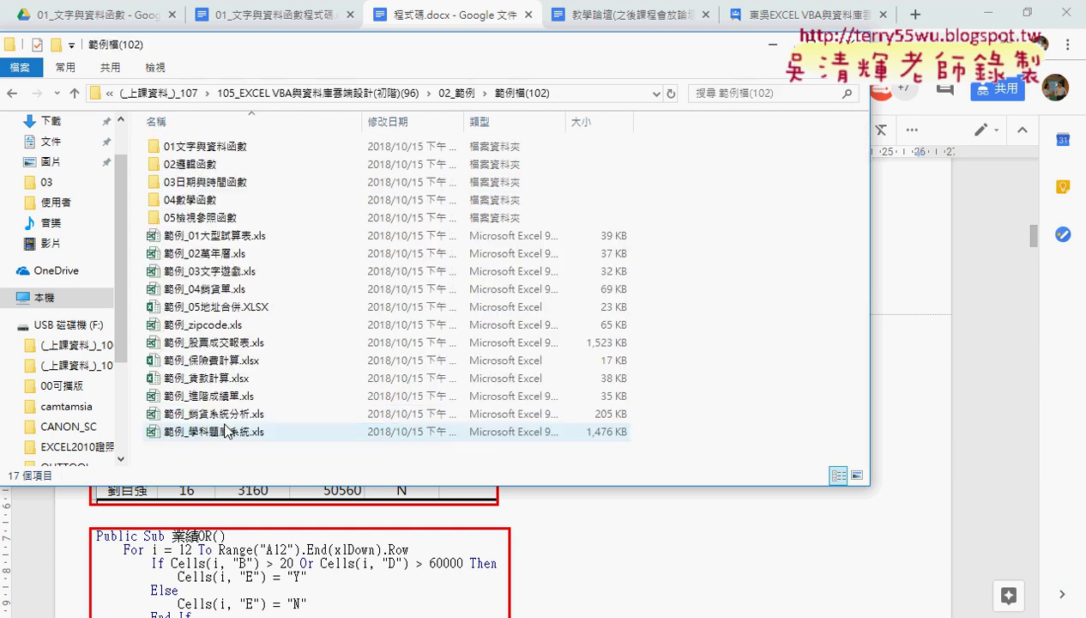
{"action": "double_click", "coordinate": [273, 157]}
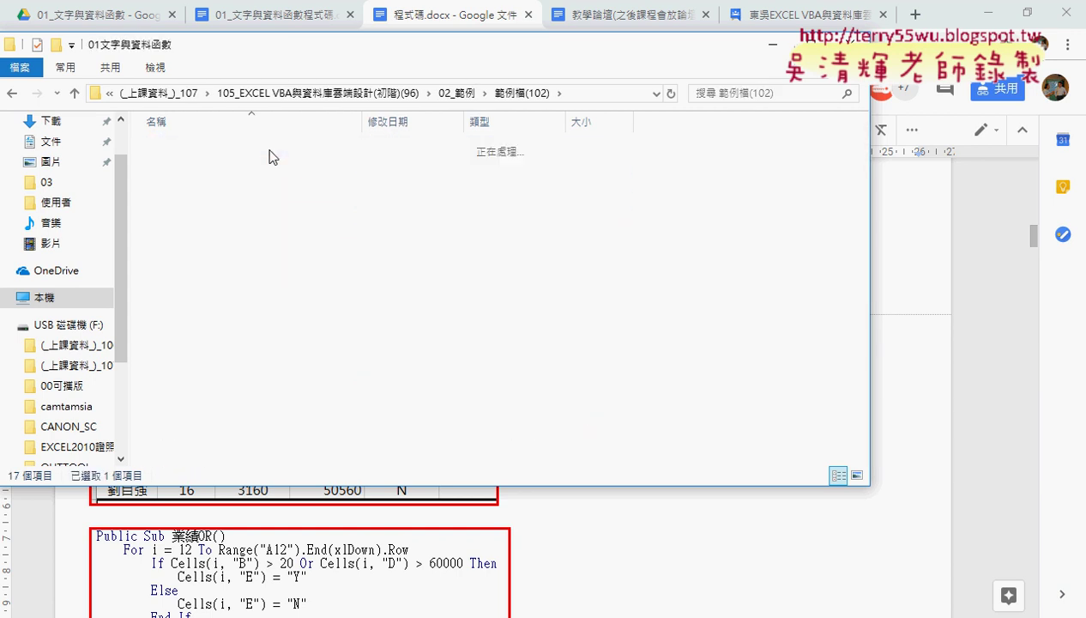
{"action": "left_click", "coordinate": [221, 217]}
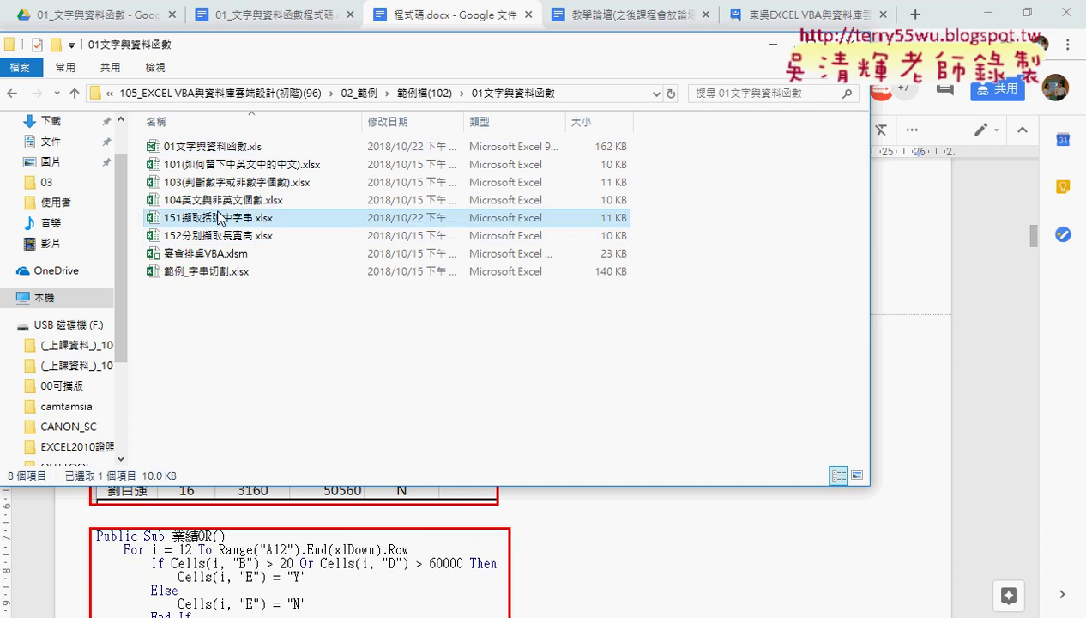
{"action": "double_click", "coordinate": [221, 217]}
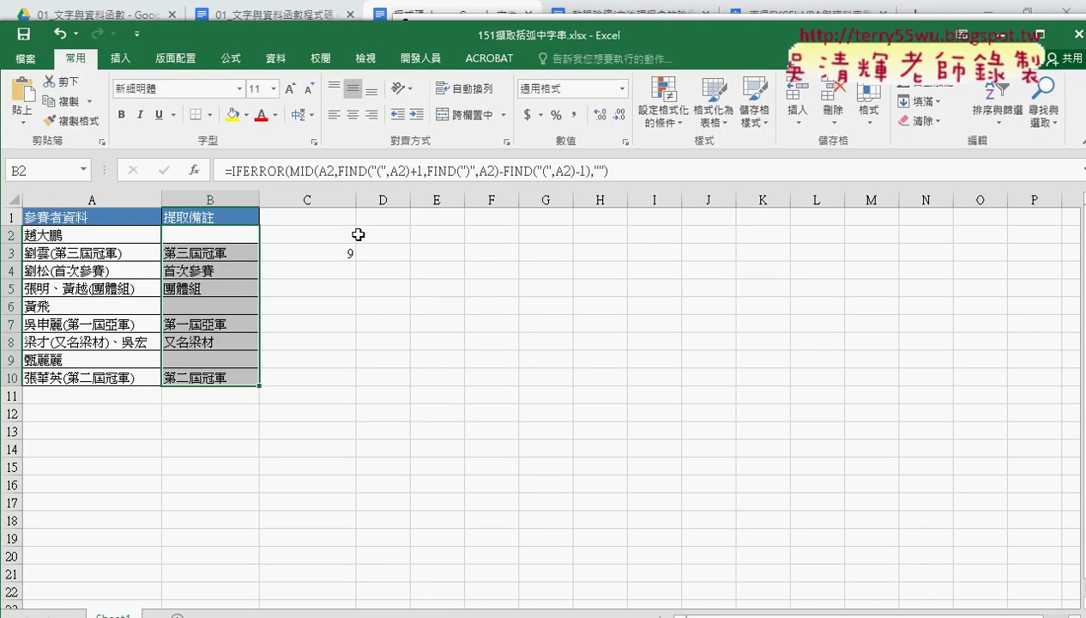
Clear the C3 helper formula and refill the B2 extraction formula down through B10
{"action": "left_click", "coordinate": [225, 235]}
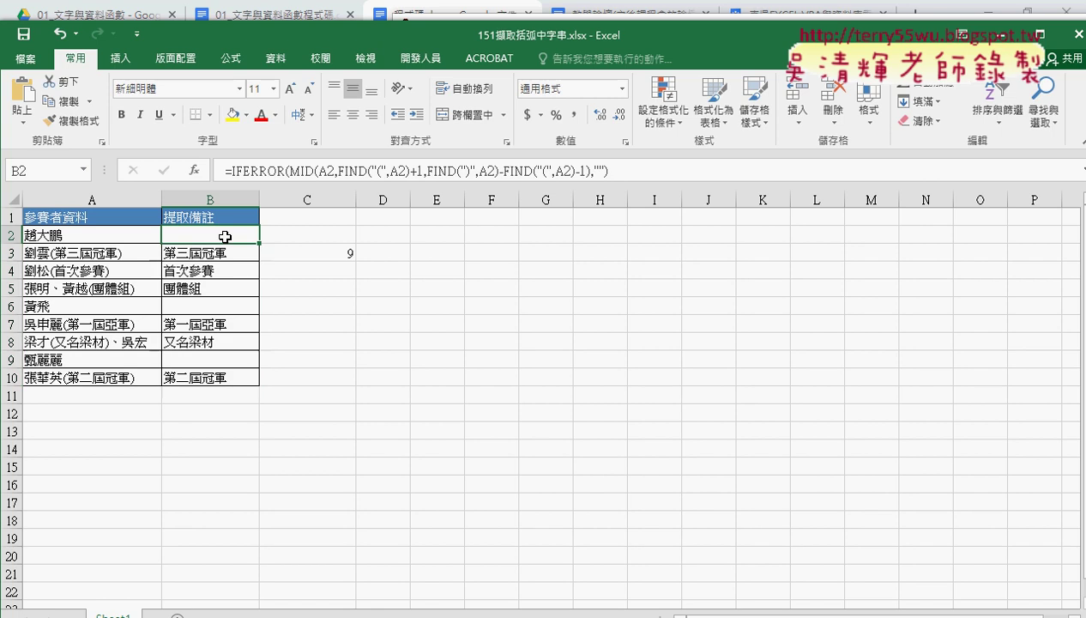
{"action": "left_click", "coordinate": [1028, 12]}
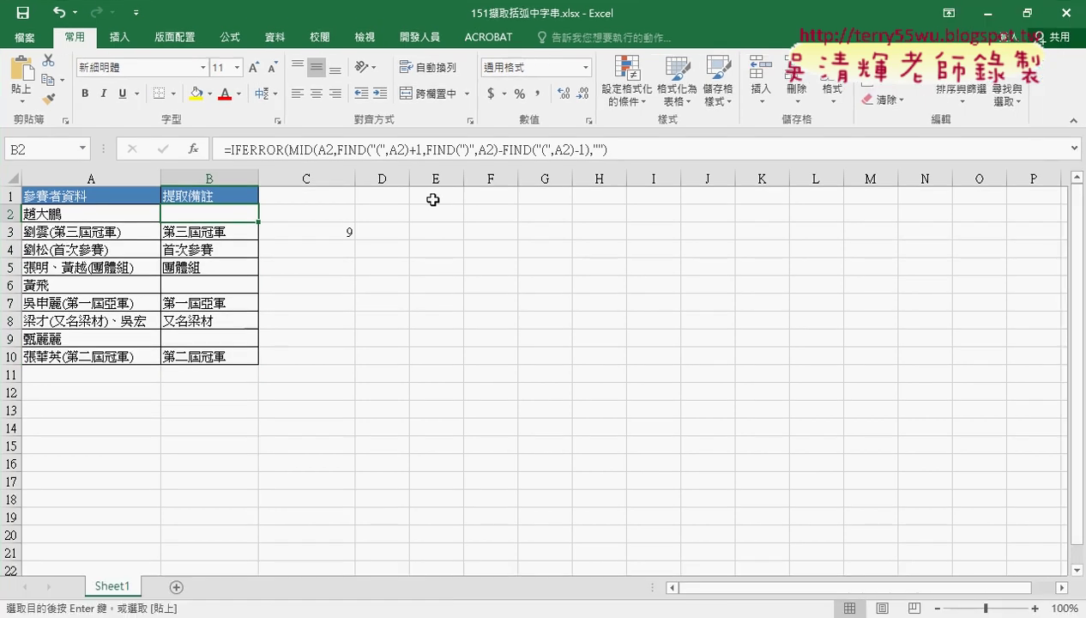
{"action": "left_click", "coordinate": [335, 232]}
{"action": "key", "text": "Delete"}
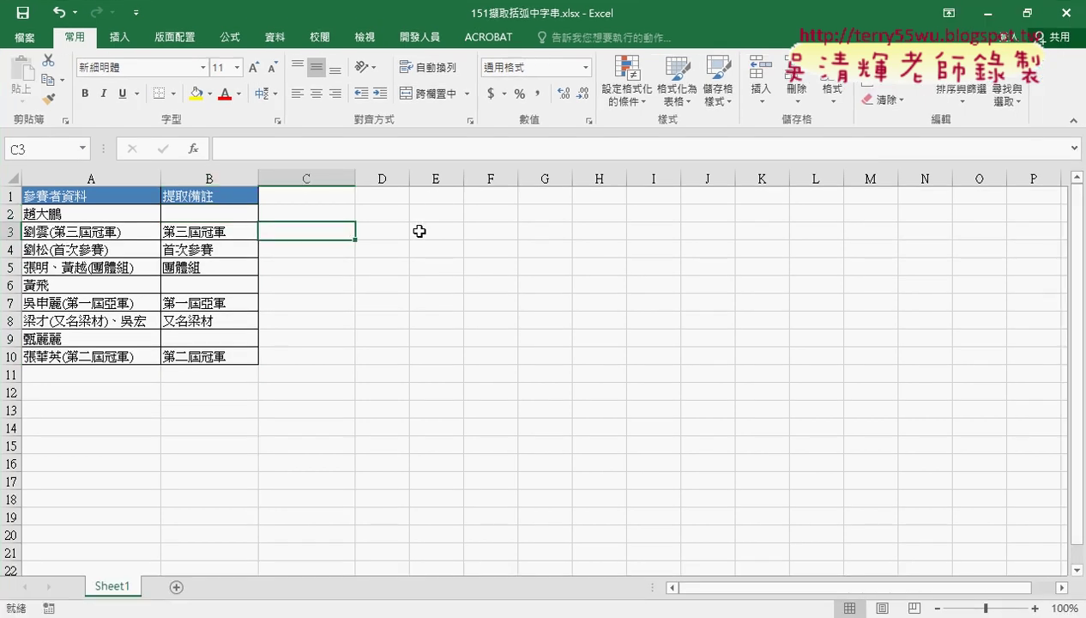
{"action": "left_click", "coordinate": [244, 217]}
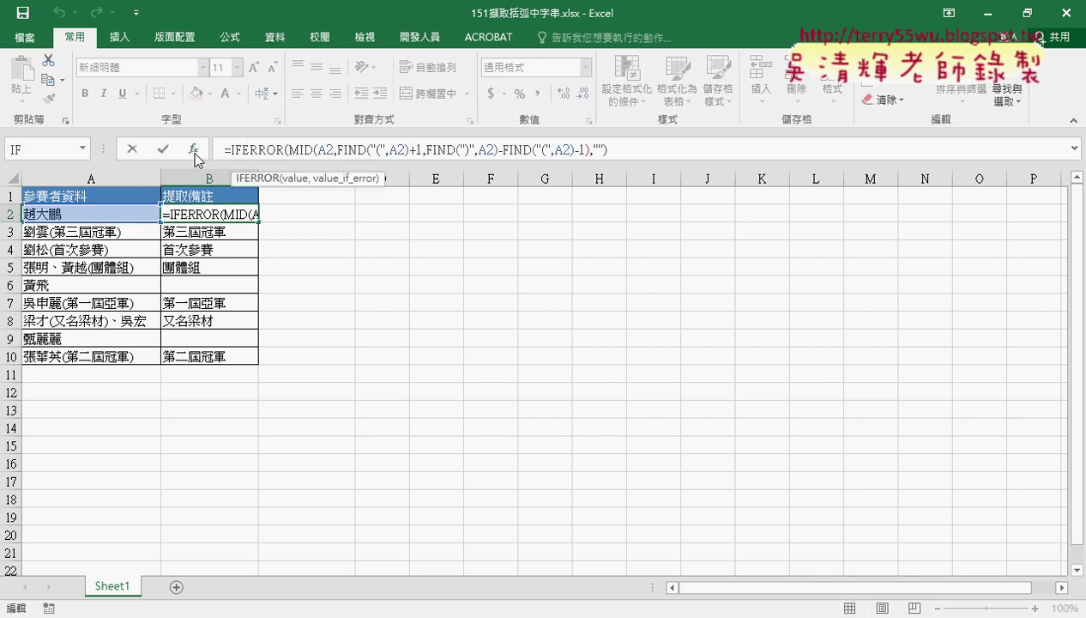
{"action": "left_click", "coordinate": [131, 153]}
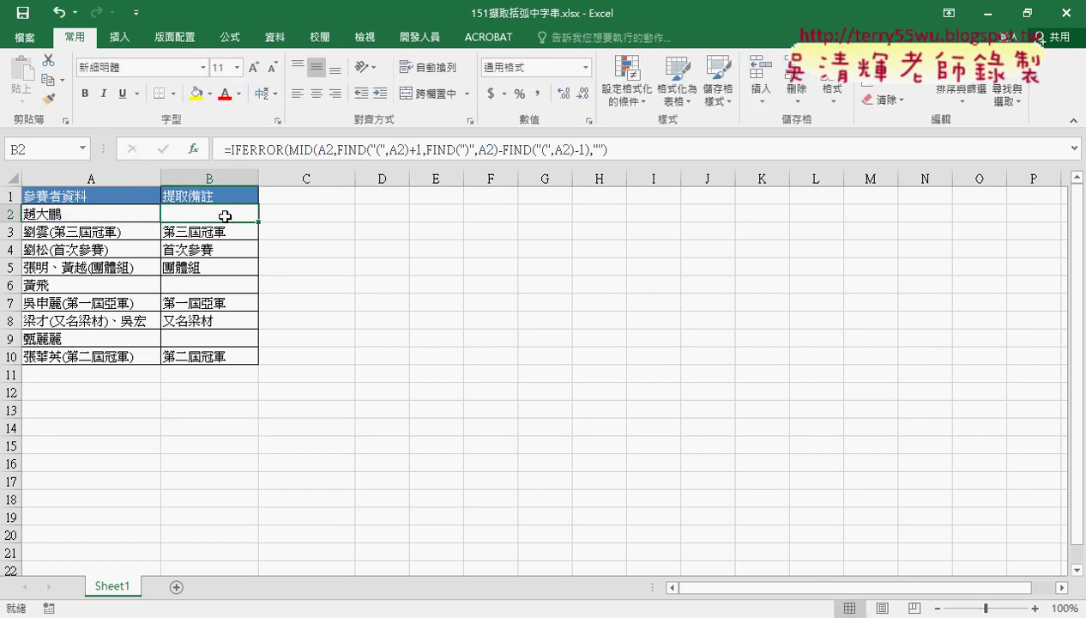
{"action": "left_click_drag", "start_coordinate": [226, 213], "coordinate": [223, 356]}
{"action": "key", "text": "Delete"}
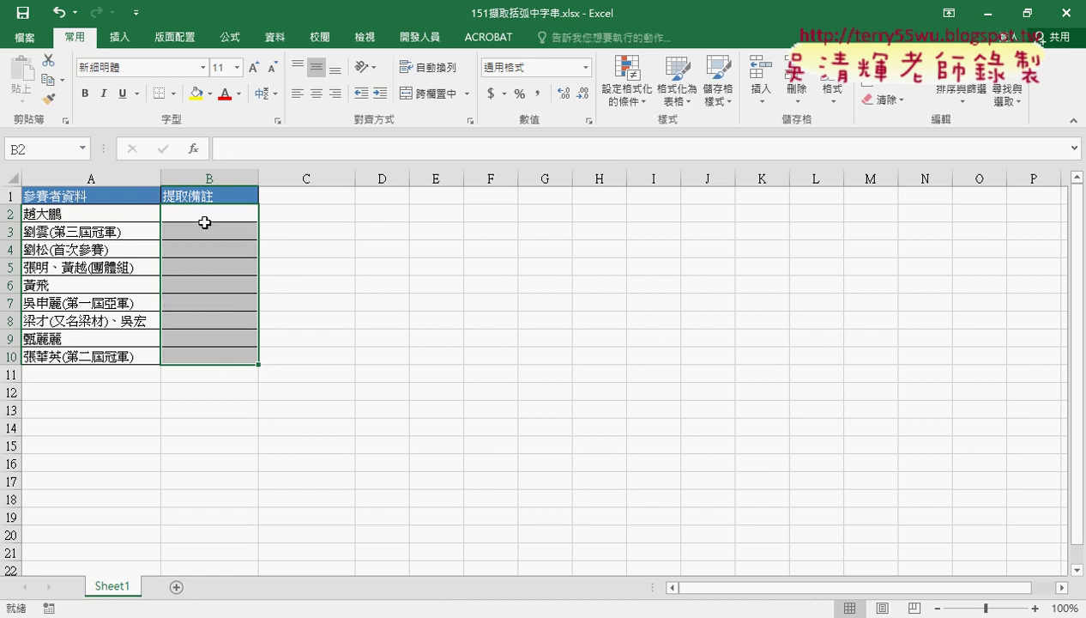
{"action": "type", "text": "=IFERROR(MID(A2,FIND(\"(\",A2)+1,FIND(\")\",A2)-FIND(\"(\",A2)-1),\"\")"}
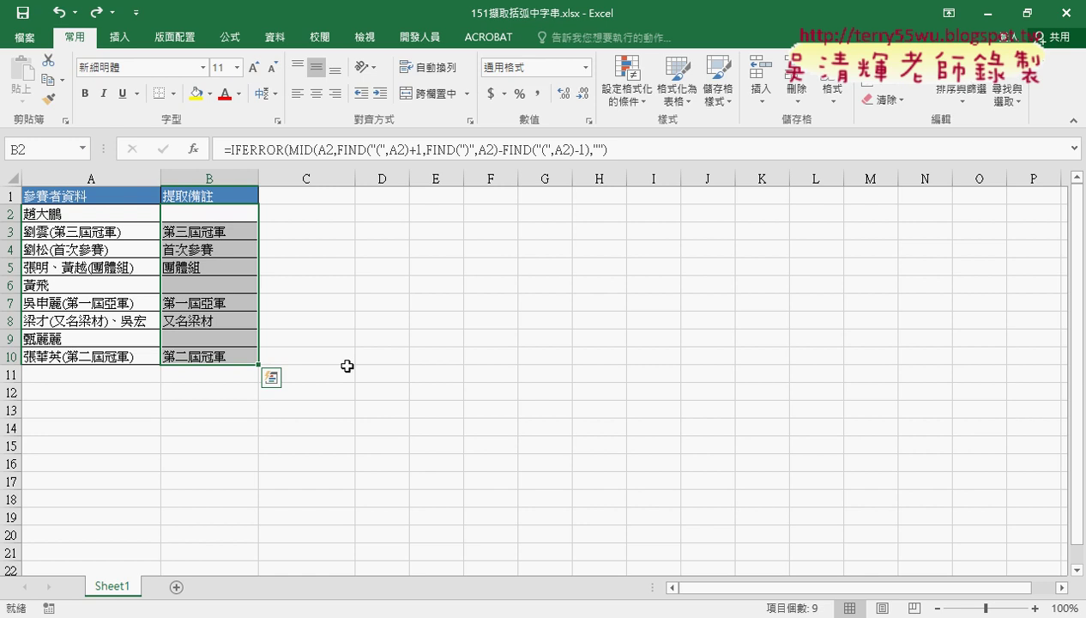
{"action": "left_click", "coordinate": [436, 409]}
Duplicate Sheet1 and name the copy VBA
{"action": "left_click_drag", "start_coordinate": [126, 587], "coordinate": [178, 585]}
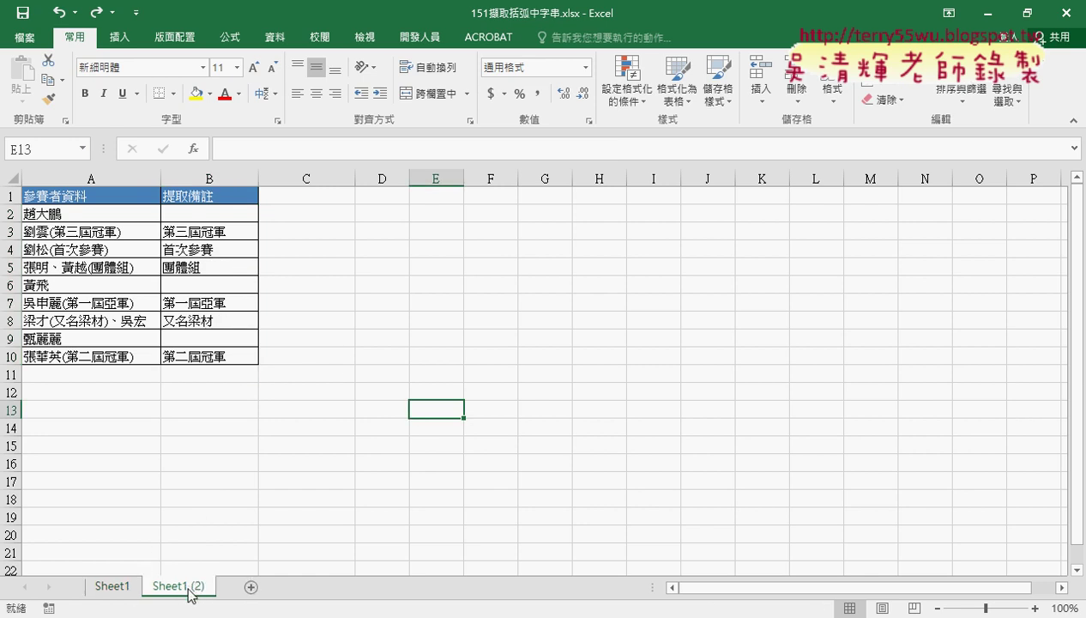
{"action": "double_click", "coordinate": [196, 576]}
{"action": "type", "text": "VB"}
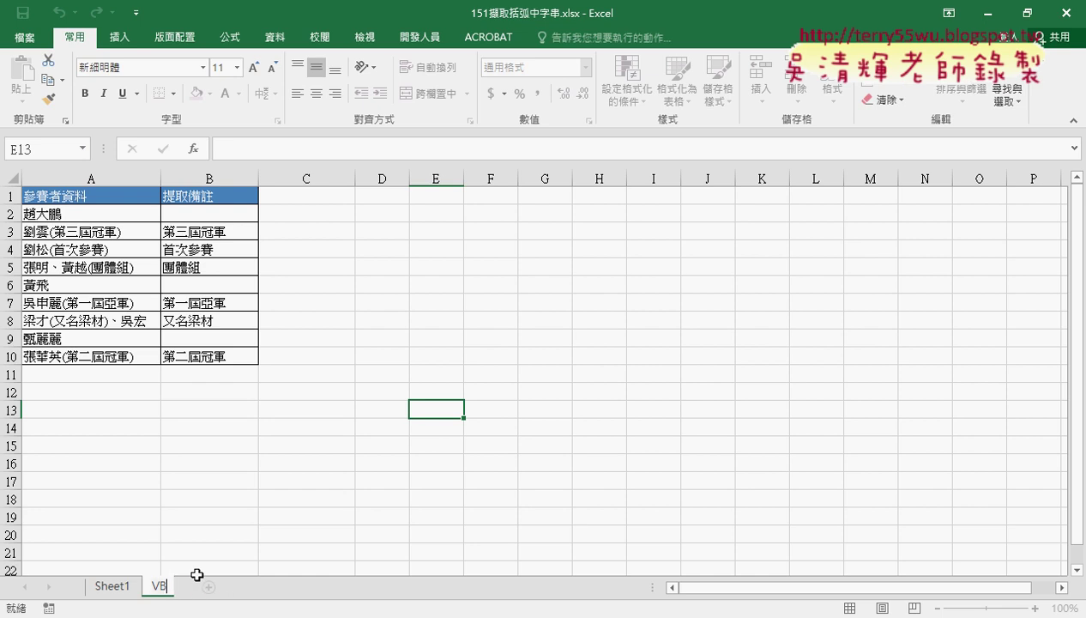
{"action": "type", "text": "A"}
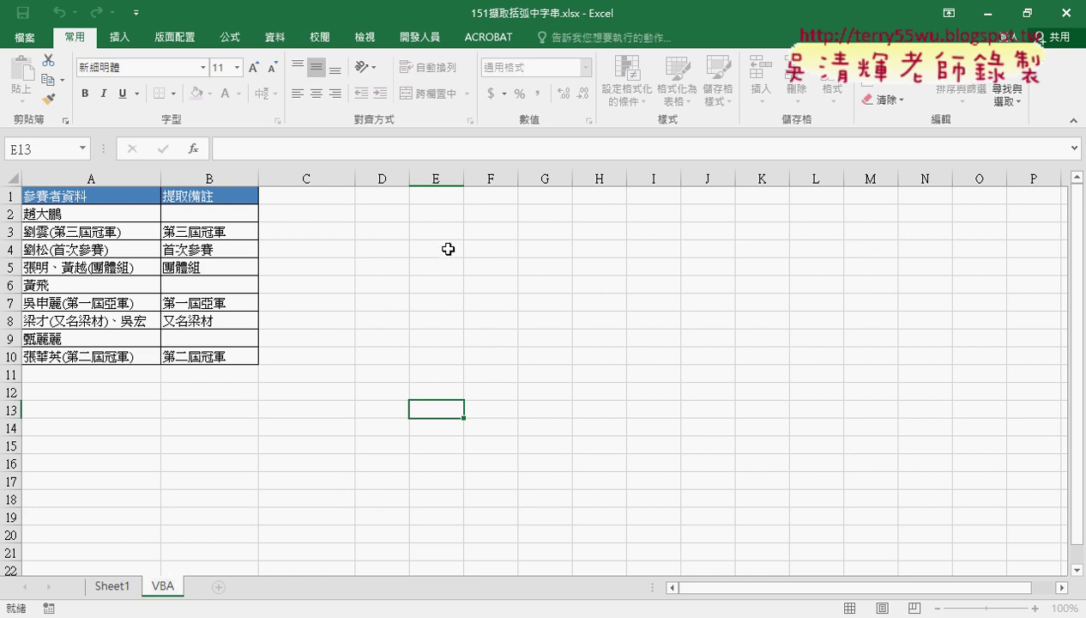
{"action": "left_click", "coordinate": [225, 213]}
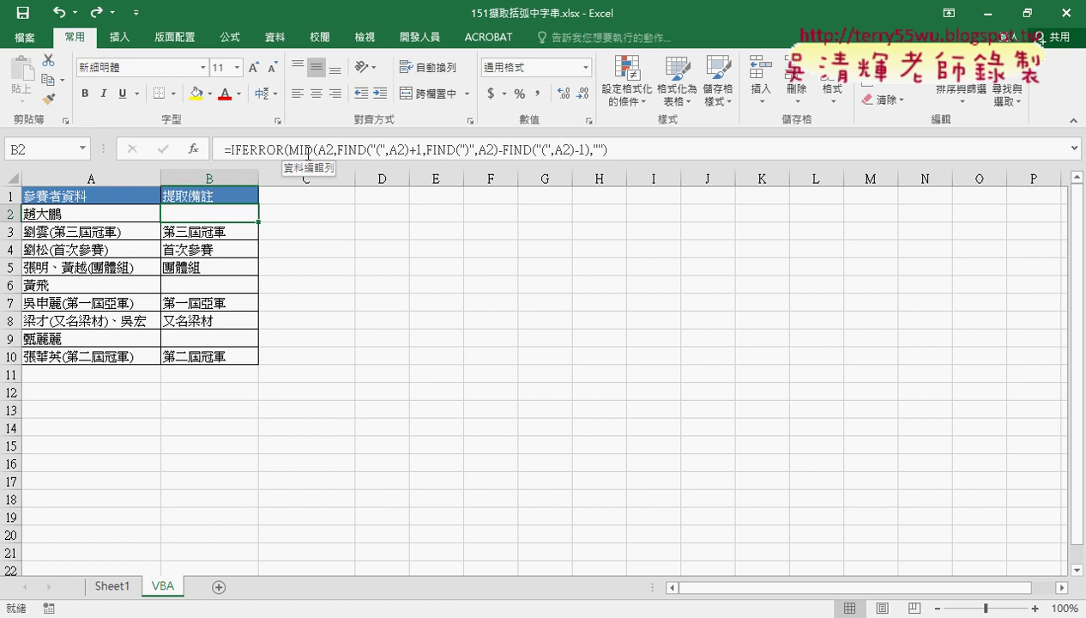
{"action": "key", "text": "F2"}
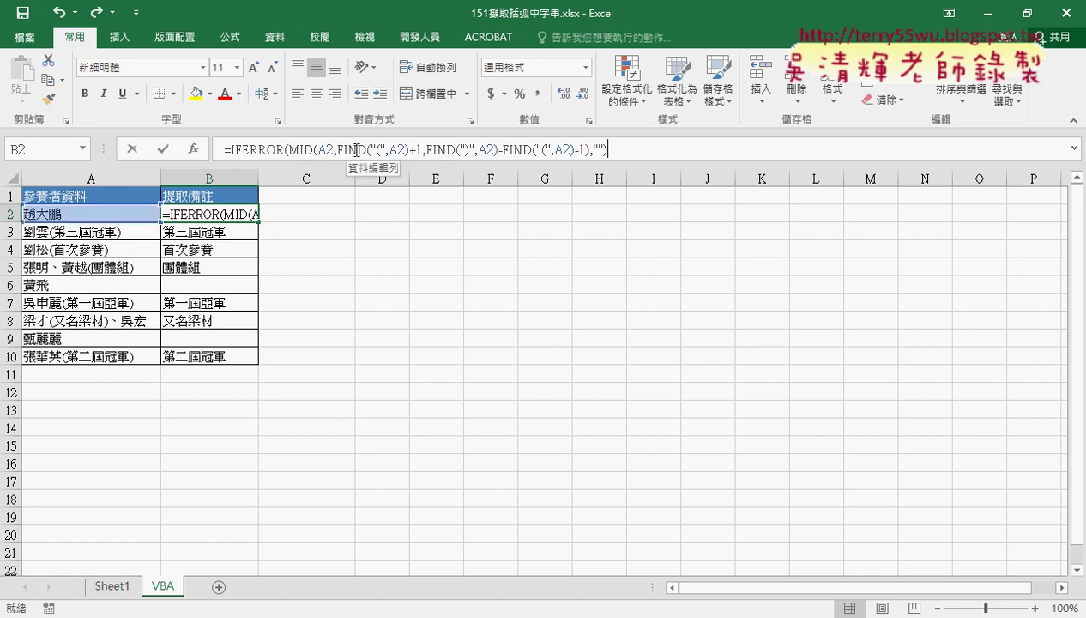
{"action": "left_click", "coordinate": [356, 149]}
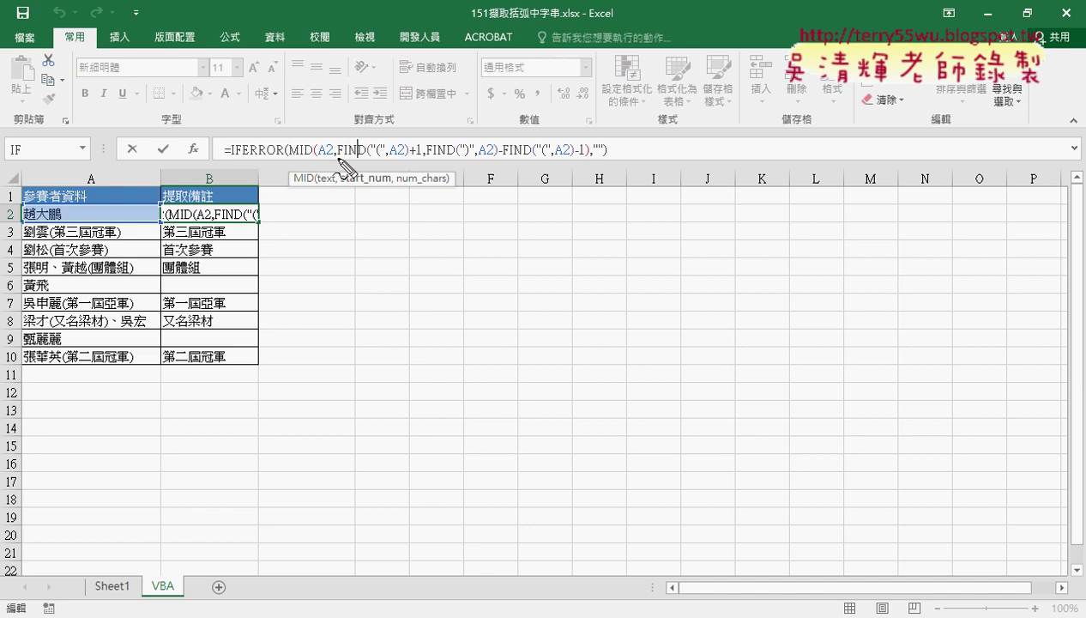
{"action": "left_click_drag", "start_coordinate": [338, 159], "coordinate": [365, 157]}
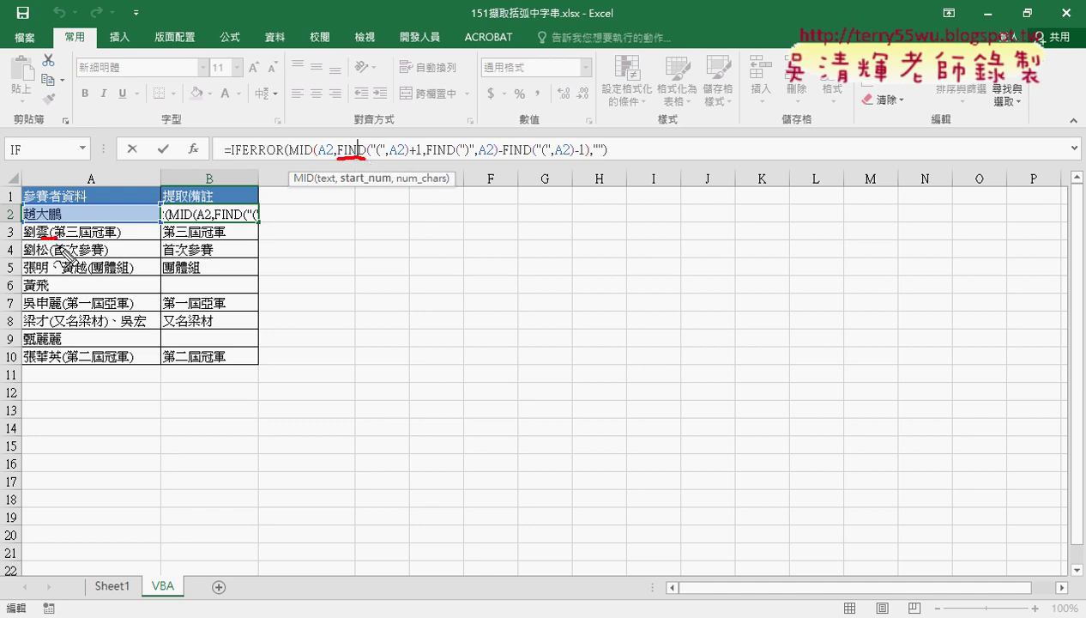
{"action": "left_click_drag", "start_coordinate": [38, 244], "coordinate": [57, 242]}
{"action": "left_click_drag", "start_coordinate": [326, 161], "coordinate": [369, 159]}
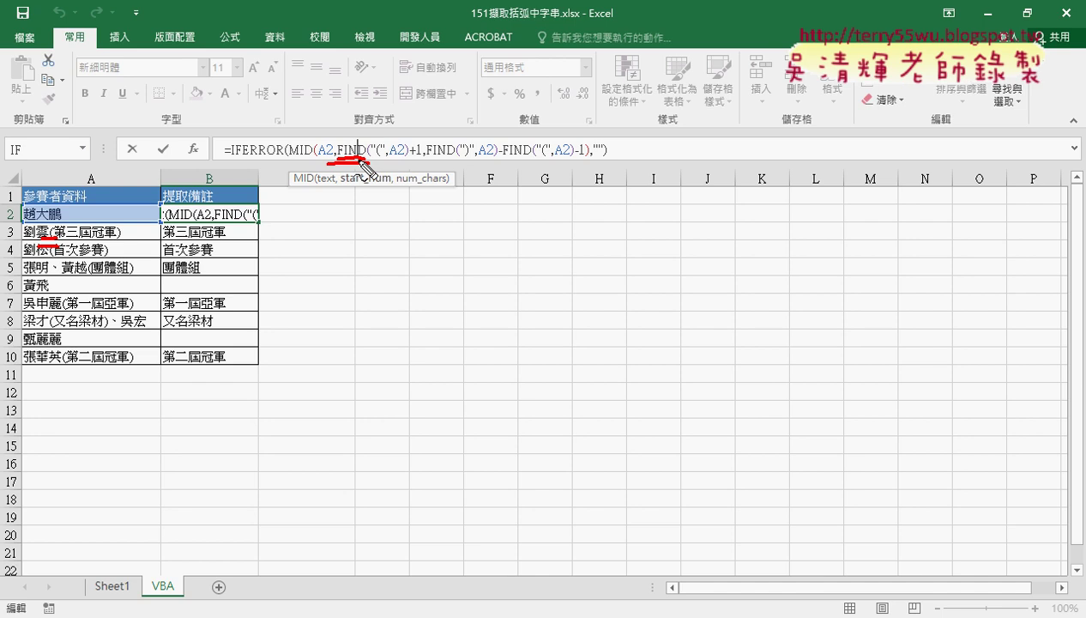
{"action": "mouse_move", "coordinate": [372, 218]}
{"action": "left_mouse_down"}
{"action": "mouse_move", "coordinate": [370, 231]}
{"action": "mouse_move", "coordinate": [379, 222]}
{"action": "mouse_move", "coordinate": [420, 232]}
{"action": "left_mouse_up"}
{"action": "left_click_drag", "start_coordinate": [407, 221], "coordinate": [440, 221]}
{"action": "left_click_drag", "start_coordinate": [374, 202], "coordinate": [369, 243]}
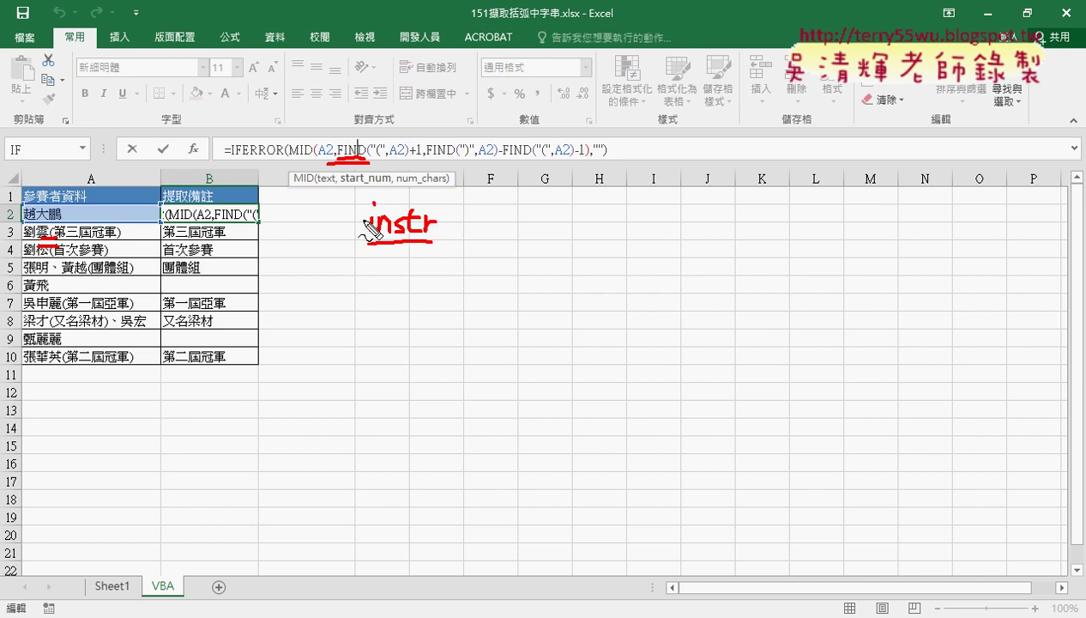
{"action": "left_click_drag", "start_coordinate": [338, 159], "coordinate": [363, 157]}
{"action": "left_click_drag", "start_coordinate": [77, 180], "coordinate": [103, 168]}
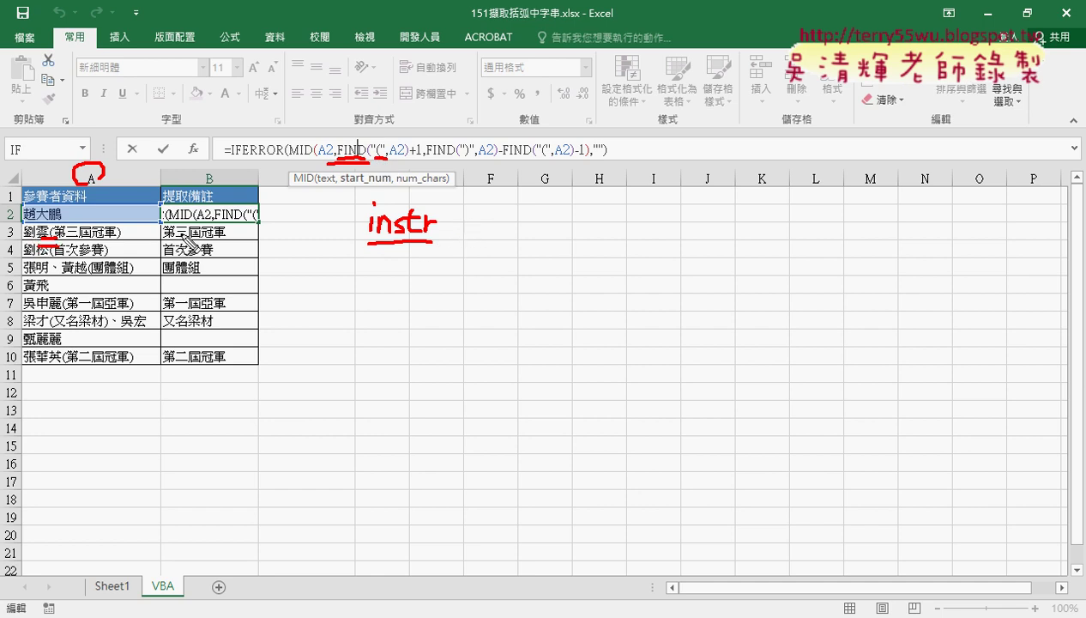
{"action": "left_click_drag", "start_coordinate": [45, 221], "coordinate": [51, 248]}
{"action": "mouse_move", "coordinate": [49, 245]}
{"action": "left_mouse_down"}
{"action": "mouse_move", "coordinate": [34, 213]}
{"action": "mouse_move", "coordinate": [52, 235]}
{"action": "left_mouse_up"}
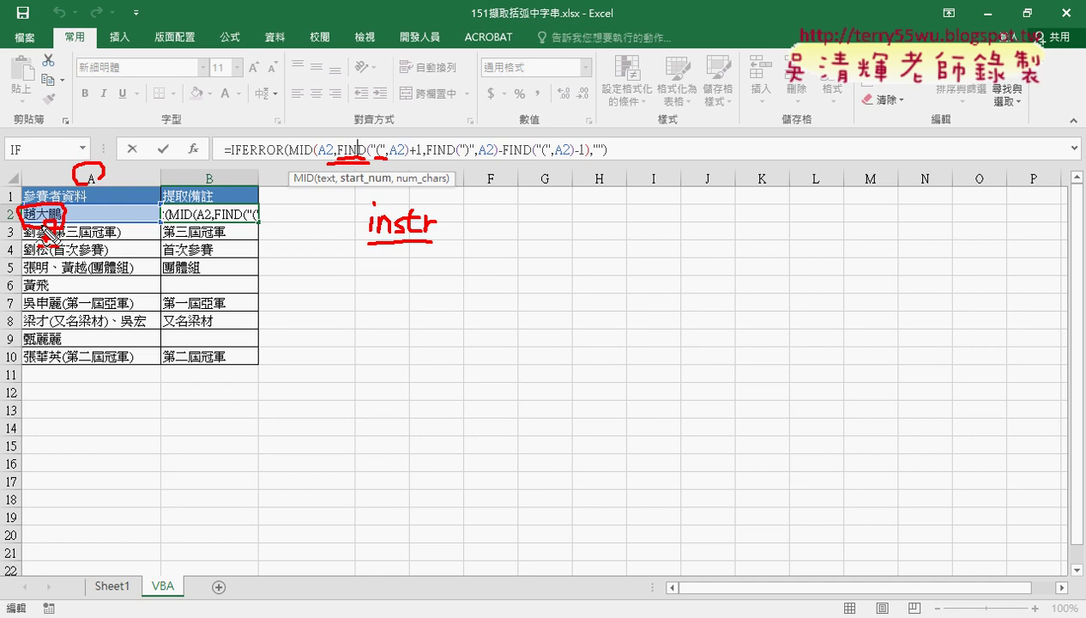
{"action": "key", "text": "Escape"}
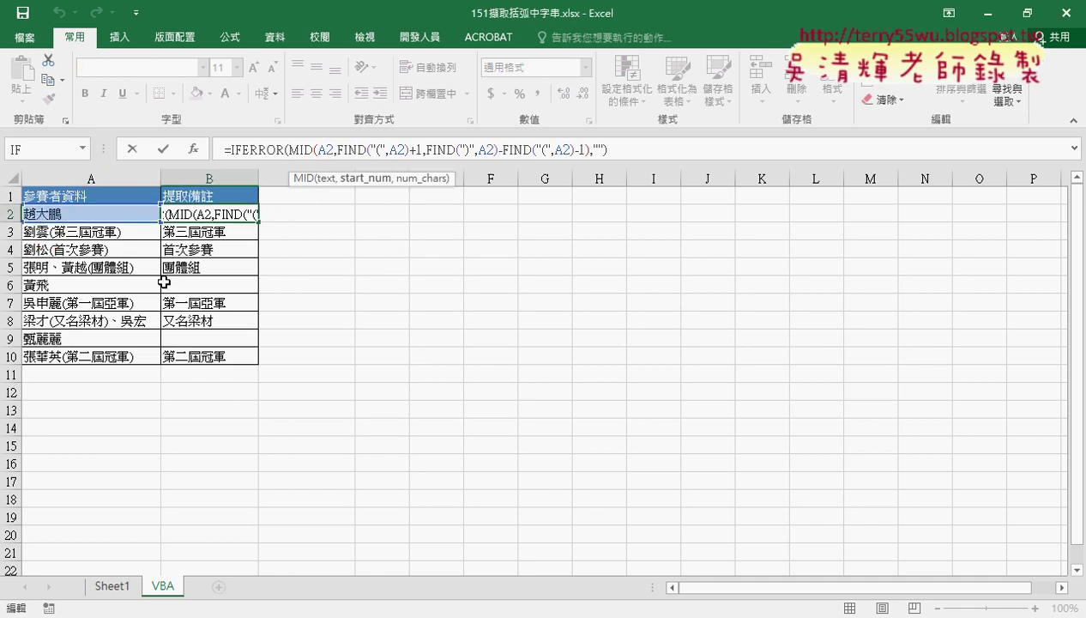
Open the Visual Basic editor from the Developer tab and enlarge the project pane
{"action": "left_click", "coordinate": [568, 318]}
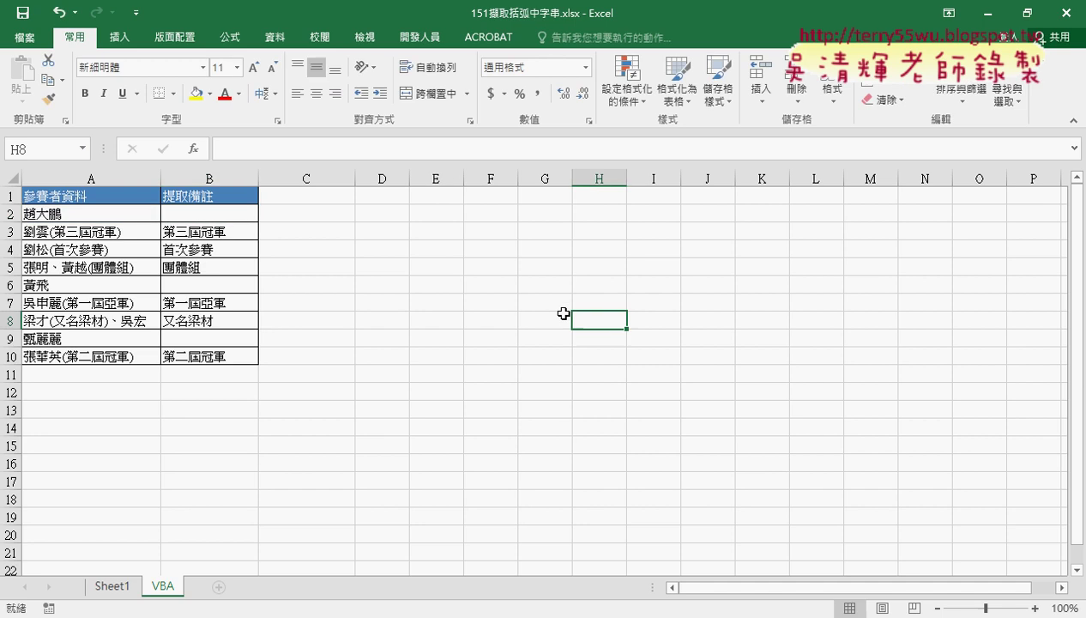
{"action": "left_click", "coordinate": [419, 37]}
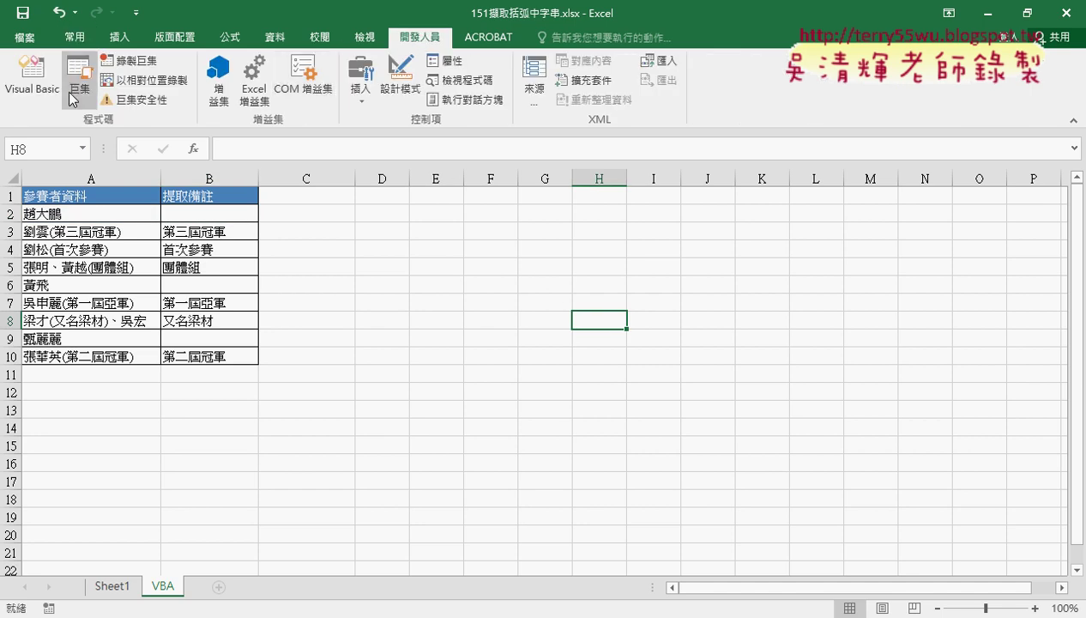
{"action": "left_click", "coordinate": [32, 82]}
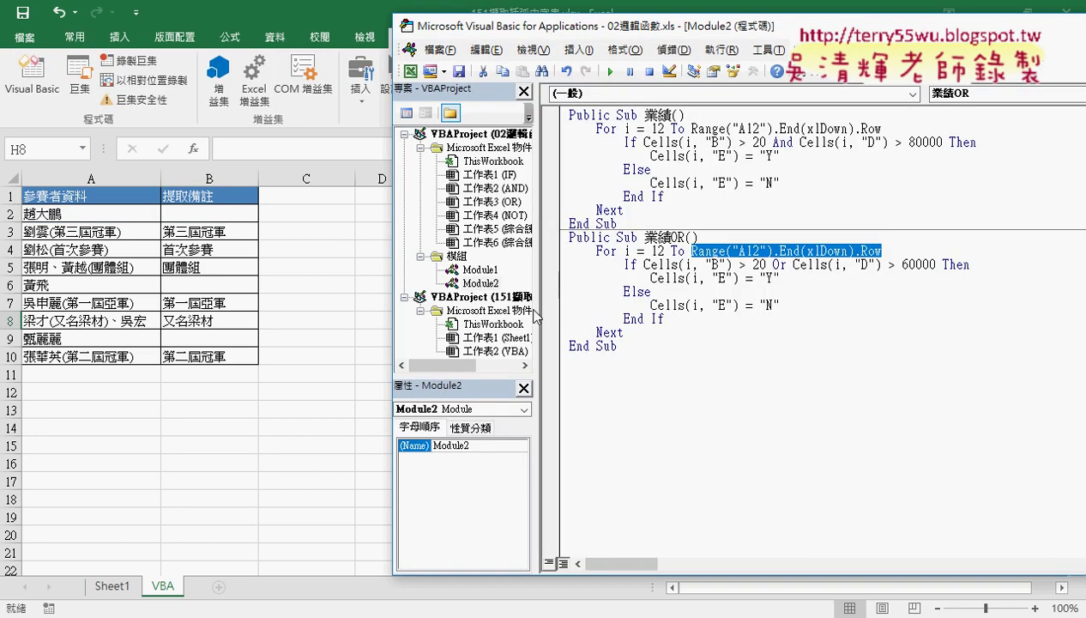
{"action": "left_click_drag", "start_coordinate": [490, 375], "coordinate": [490, 450]}
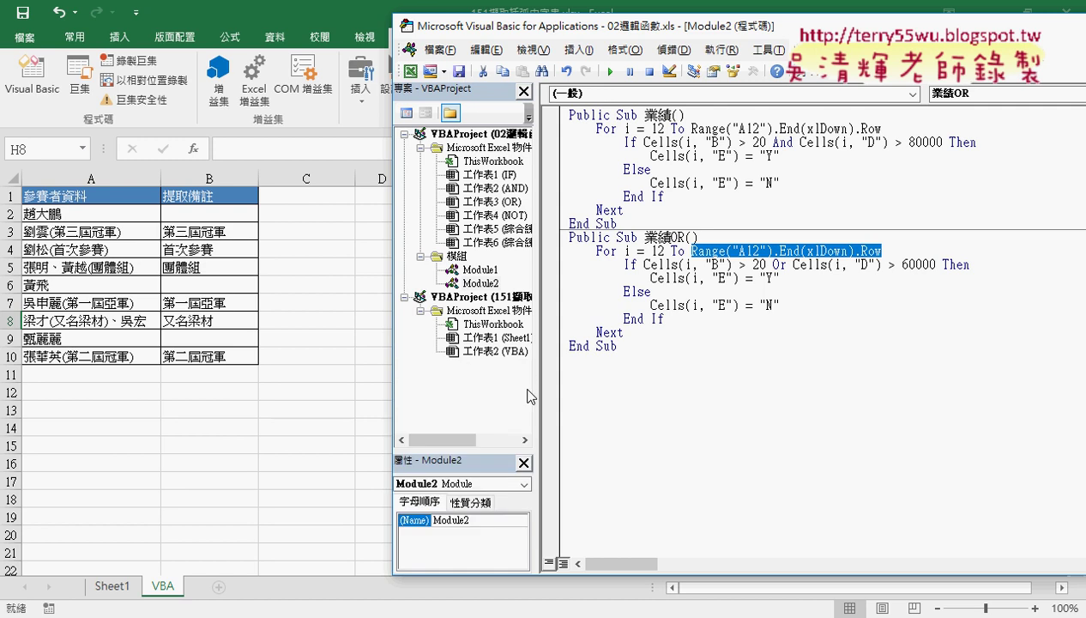
{"action": "left_click_drag", "start_coordinate": [531, 204], "coordinate": [589, 206]}
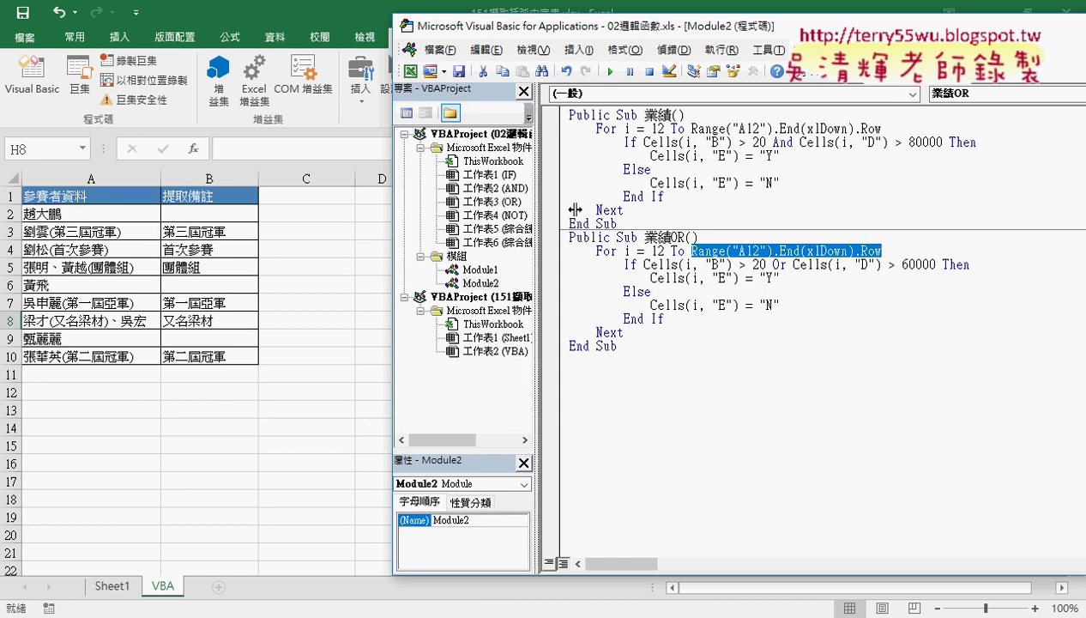
Insert a new module via Sheet1 of the 151擷取括弧中字串.xlsx project
{"action": "right_click", "coordinate": [500, 331]}
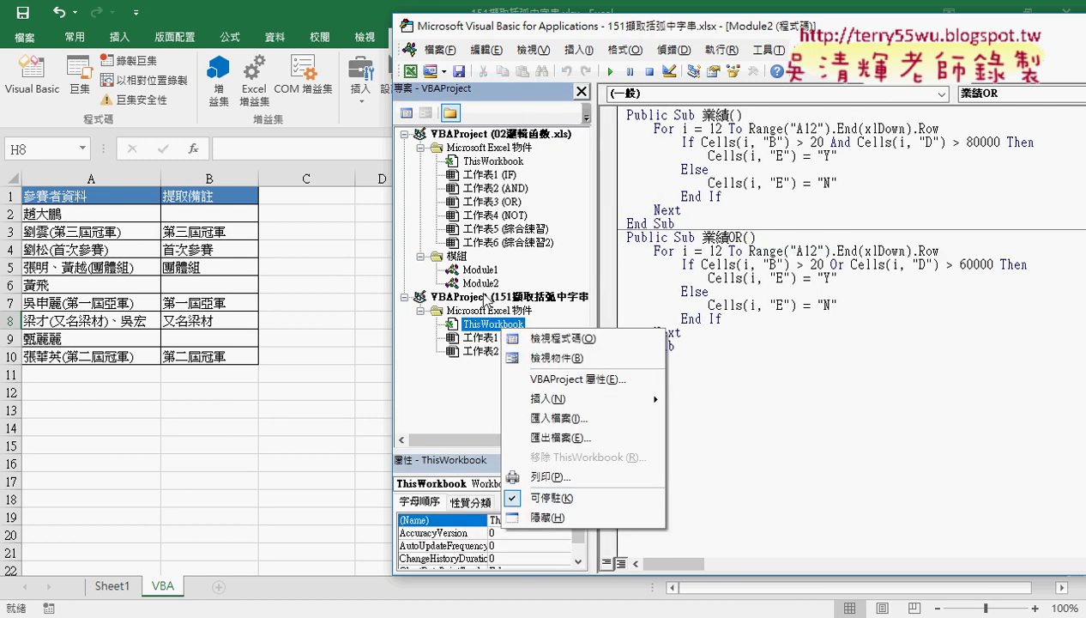
{"action": "left_click", "coordinate": [506, 136]}
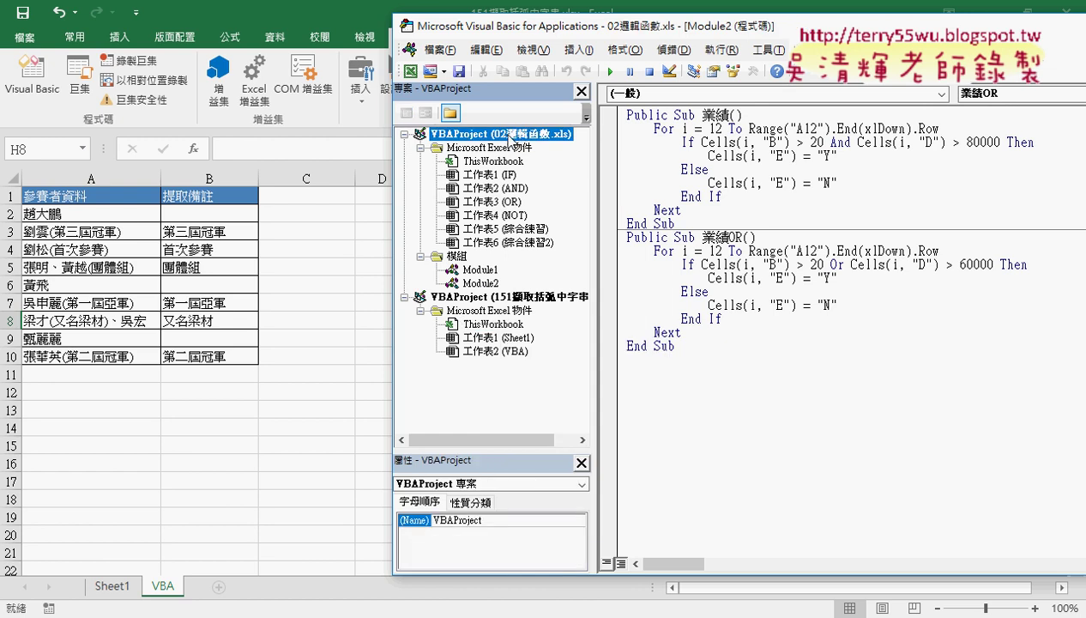
{"action": "left_click", "coordinate": [486, 297]}
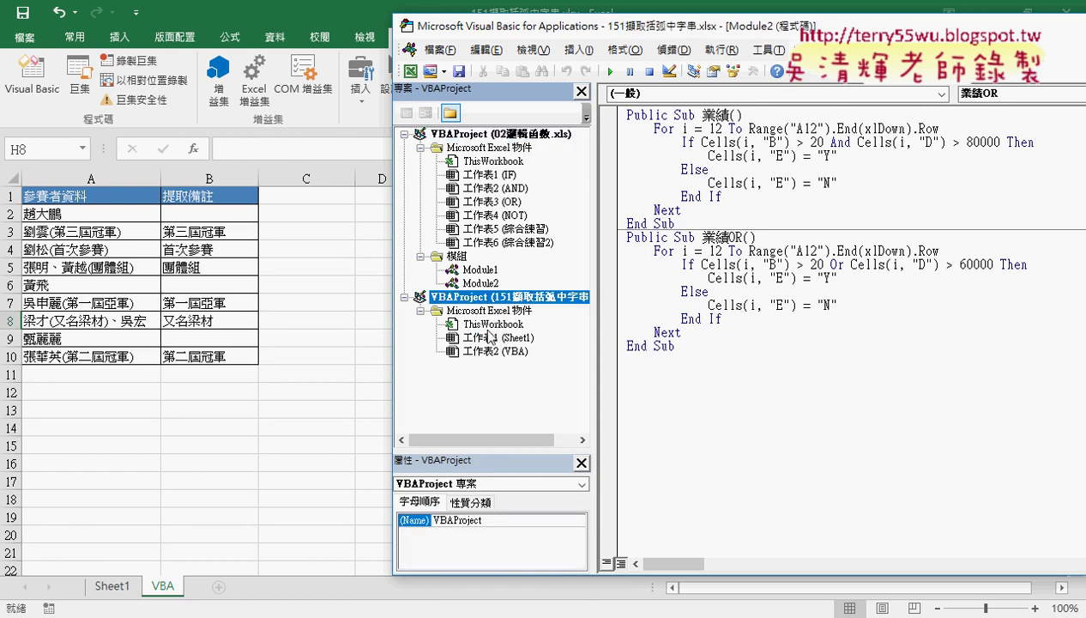
{"action": "left_click", "coordinate": [492, 338]}
{"action": "right_click", "coordinate": [494, 341]}
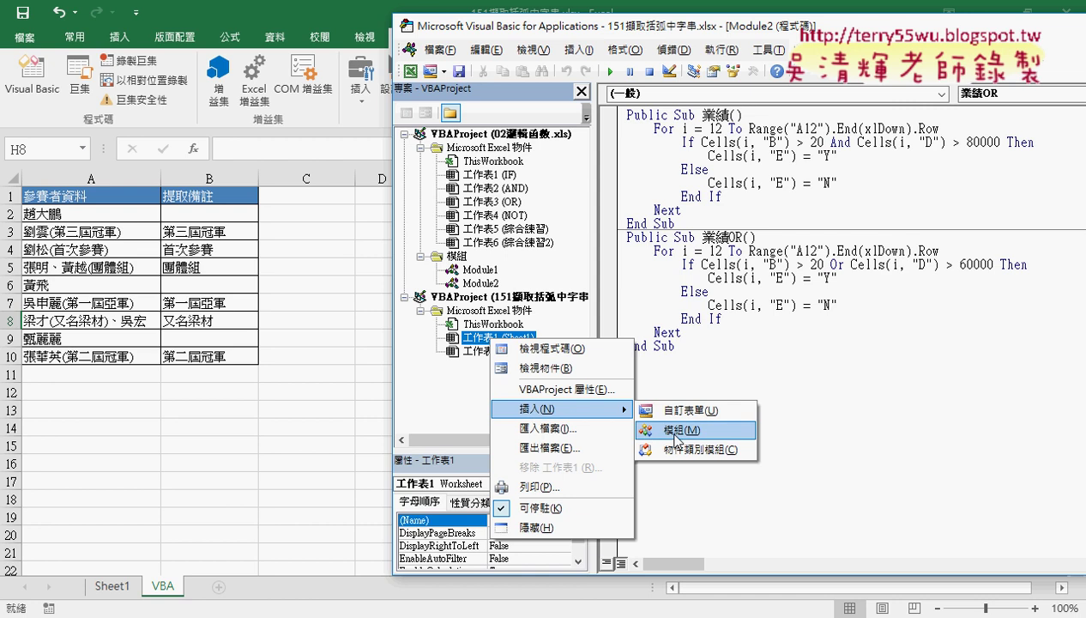
{"action": "left_click", "coordinate": [676, 432]}
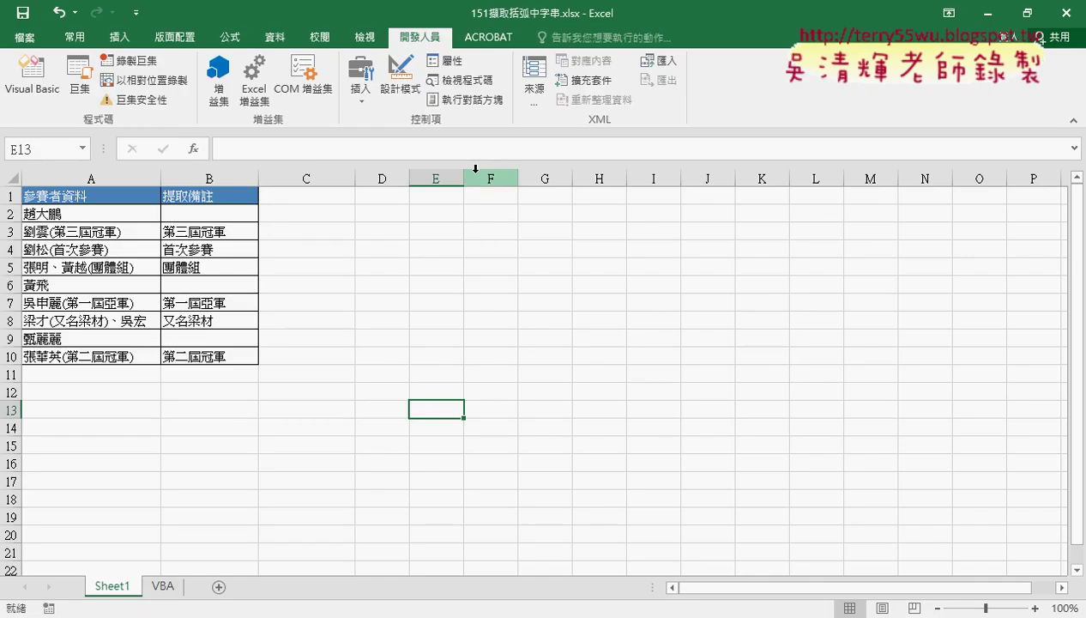
Delete the extracted notes in B2:B10
{"action": "left_click", "coordinate": [298, 268]}
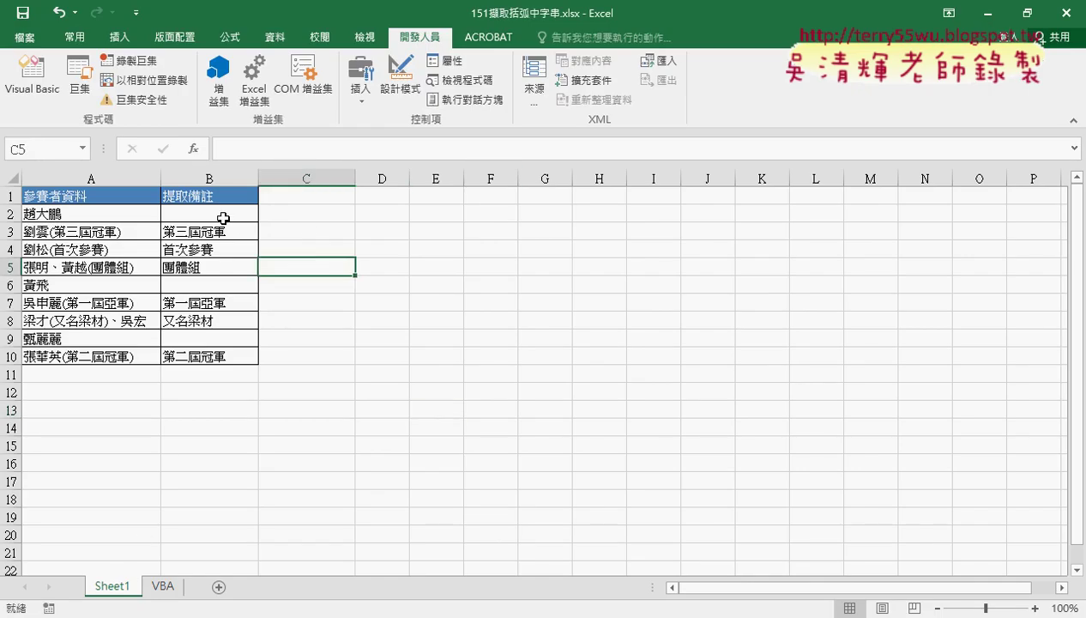
{"action": "left_click_drag", "start_coordinate": [220, 216], "coordinate": [220, 355]}
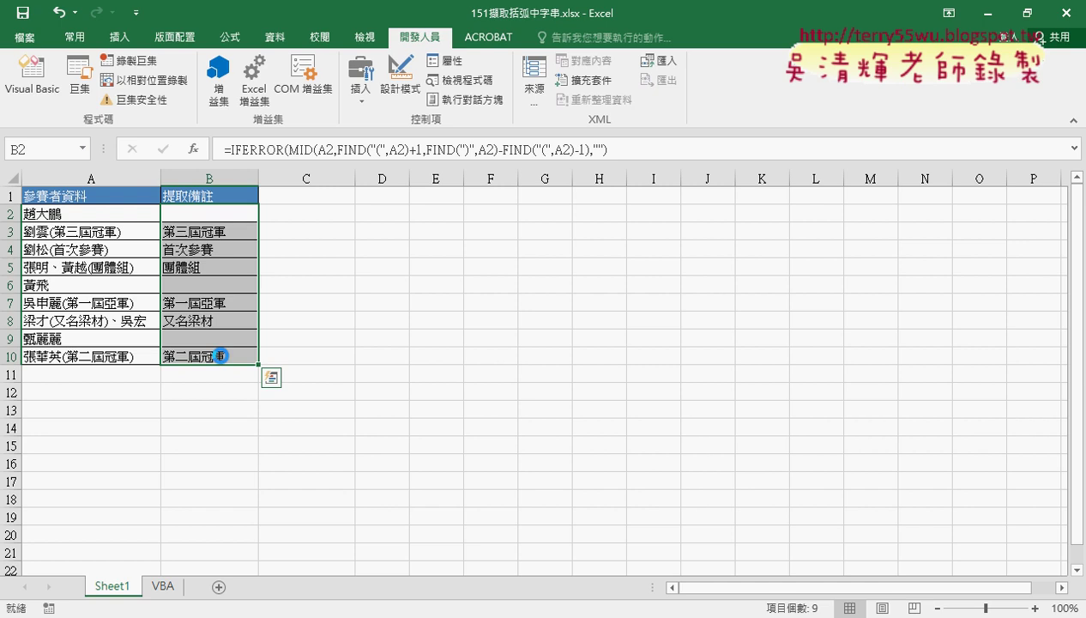
{"action": "key", "text": "Delete"}
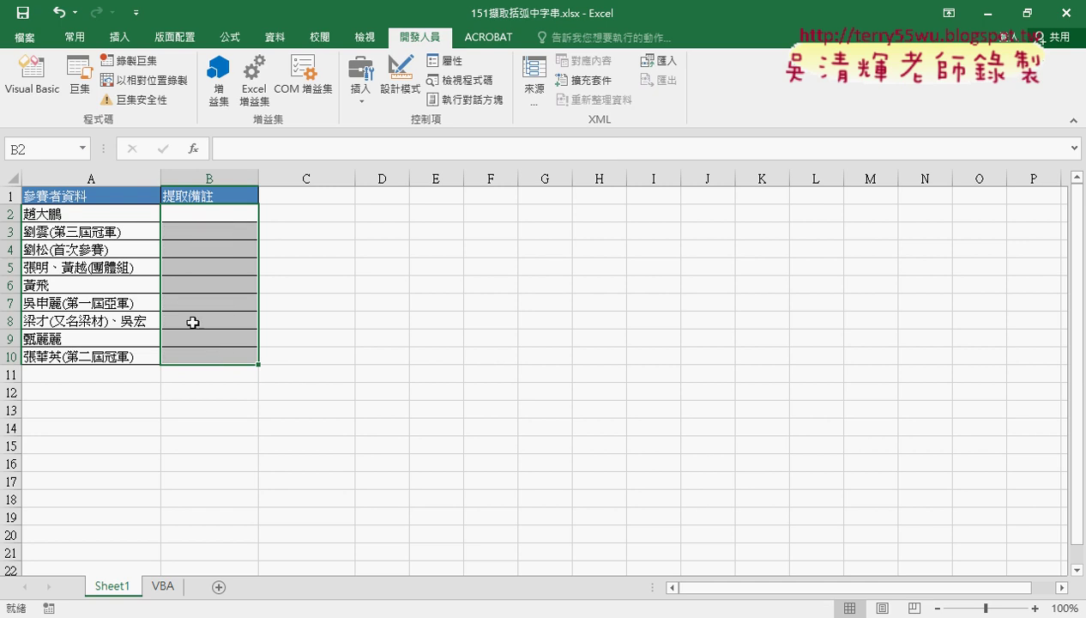
Inspect the parenthesised part of cell A3's text without changing it
{"action": "left_click", "coordinate": [65, 231]}
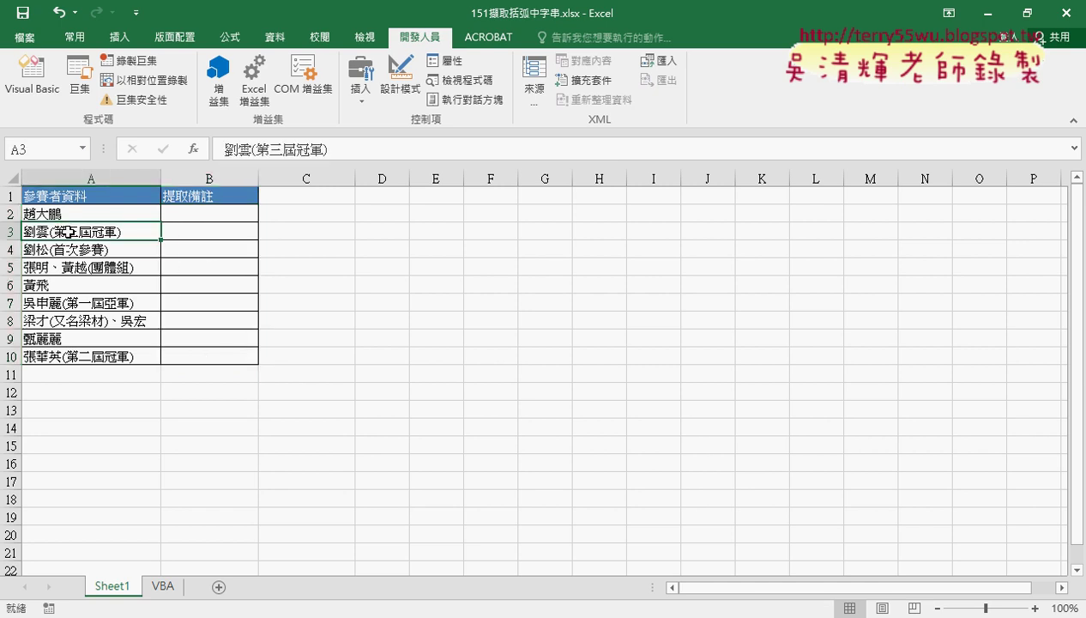
{"action": "double_click", "coordinate": [67, 231]}
{"action": "left_click_drag", "start_coordinate": [54, 231], "coordinate": [120, 231]}
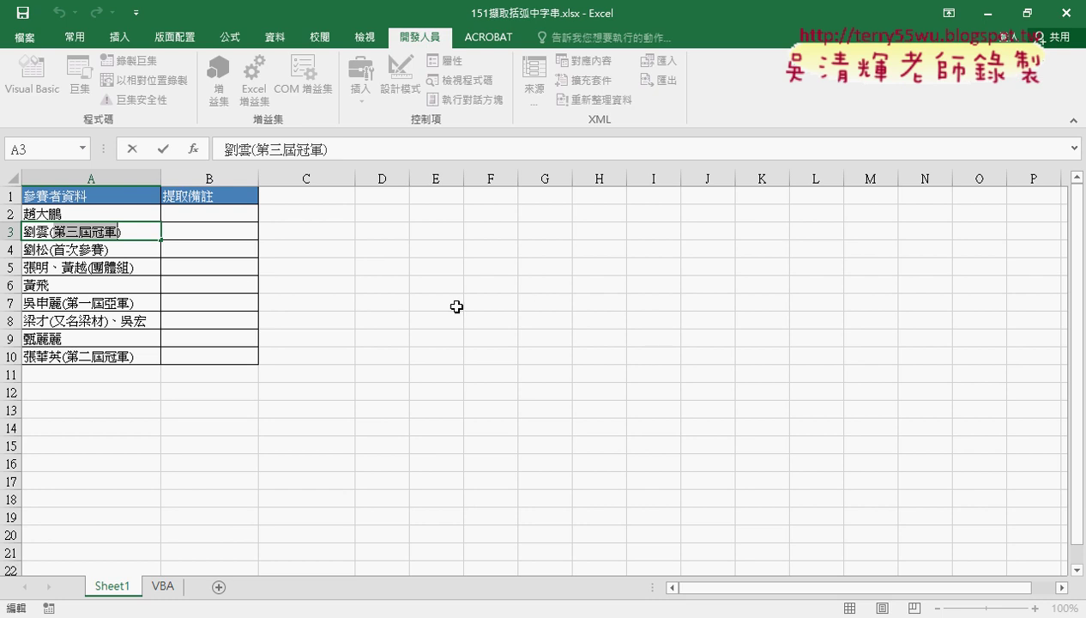
{"action": "left_click", "coordinate": [499, 335]}
{"action": "left_click", "coordinate": [127, 231]}
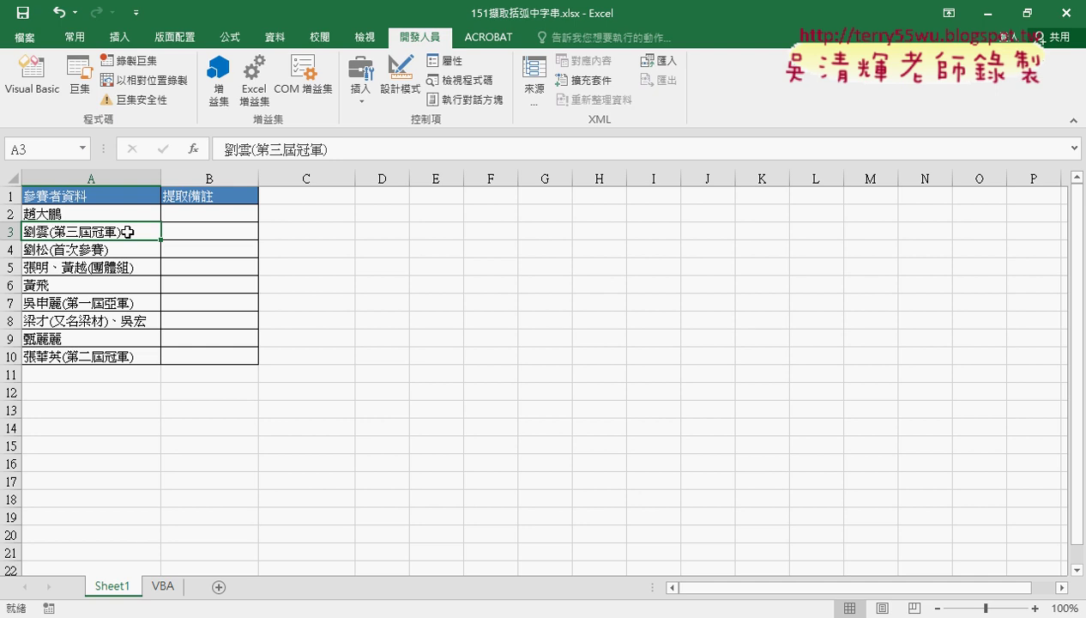
Select B2 and open the Insert Function dialog with fx
{"action": "left_click", "coordinate": [193, 213]}
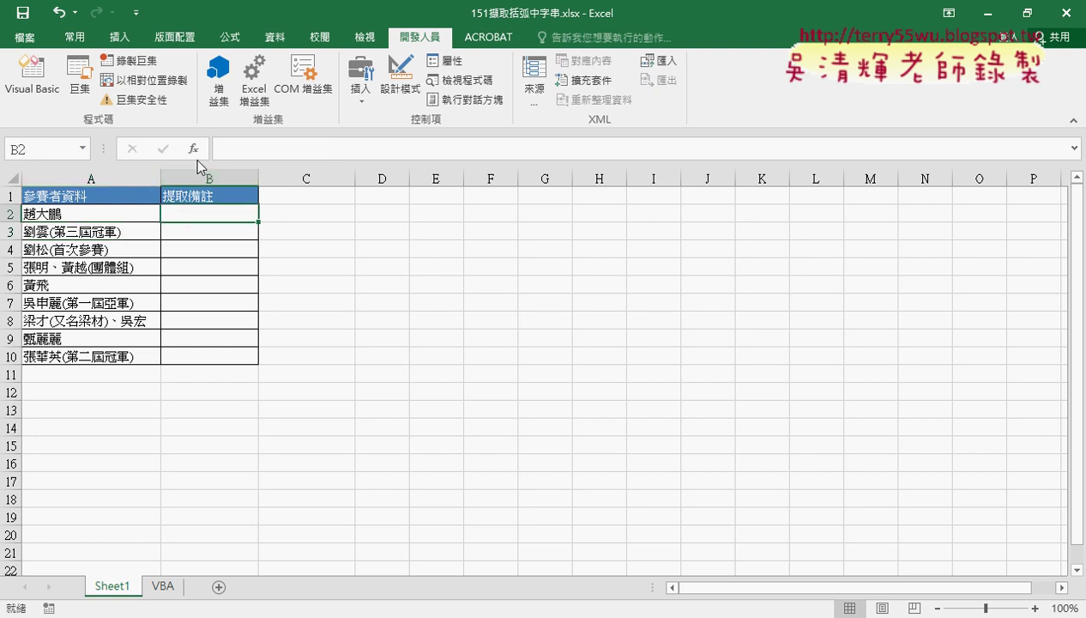
{"action": "left_click", "coordinate": [195, 151]}
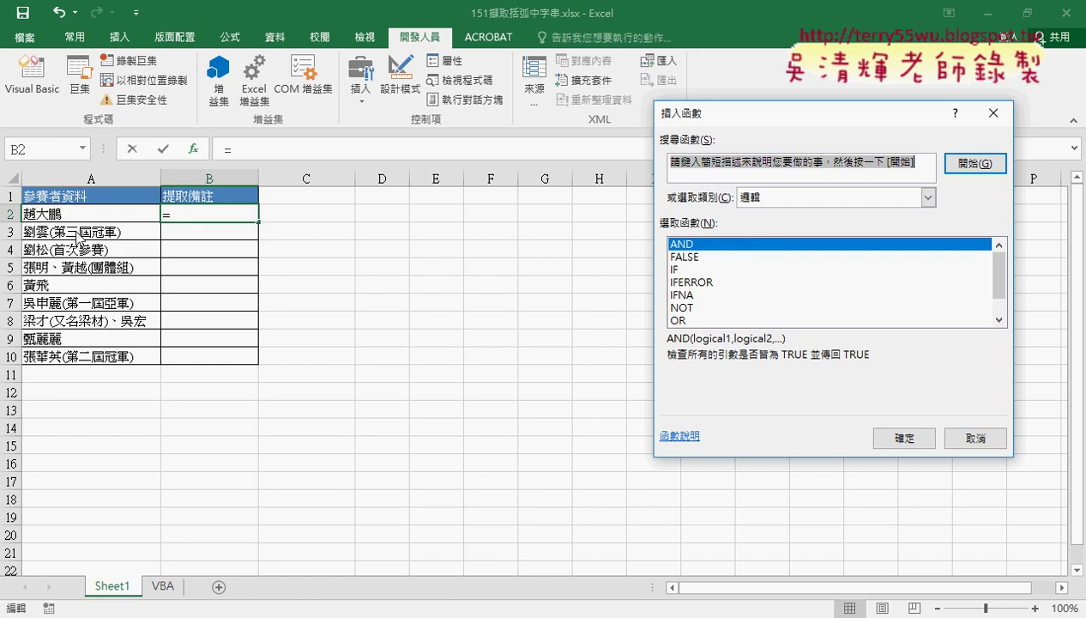
Cancel the unfinished B2 formula and look over the entries in A3 and B3
{"action": "key", "text": "Escape"}
{"action": "left_click", "coordinate": [69, 233]}
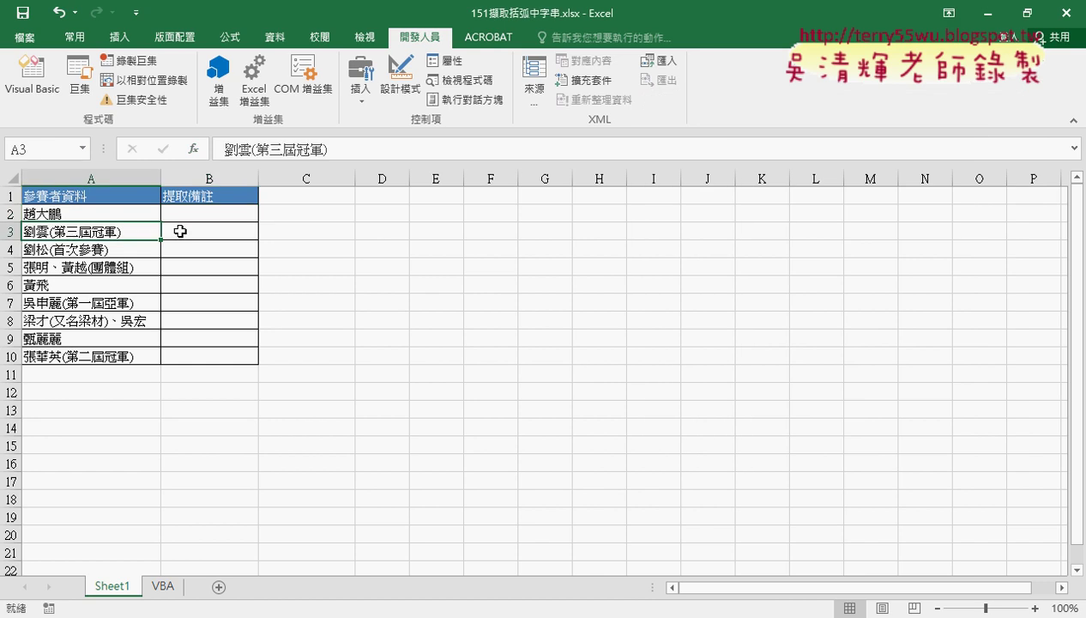
{"action": "left_click", "coordinate": [178, 230]}
{"action": "left_click", "coordinate": [77, 235]}
{"action": "left_click", "coordinate": [7, 230]}
{"action": "left_click", "coordinate": [190, 229]}
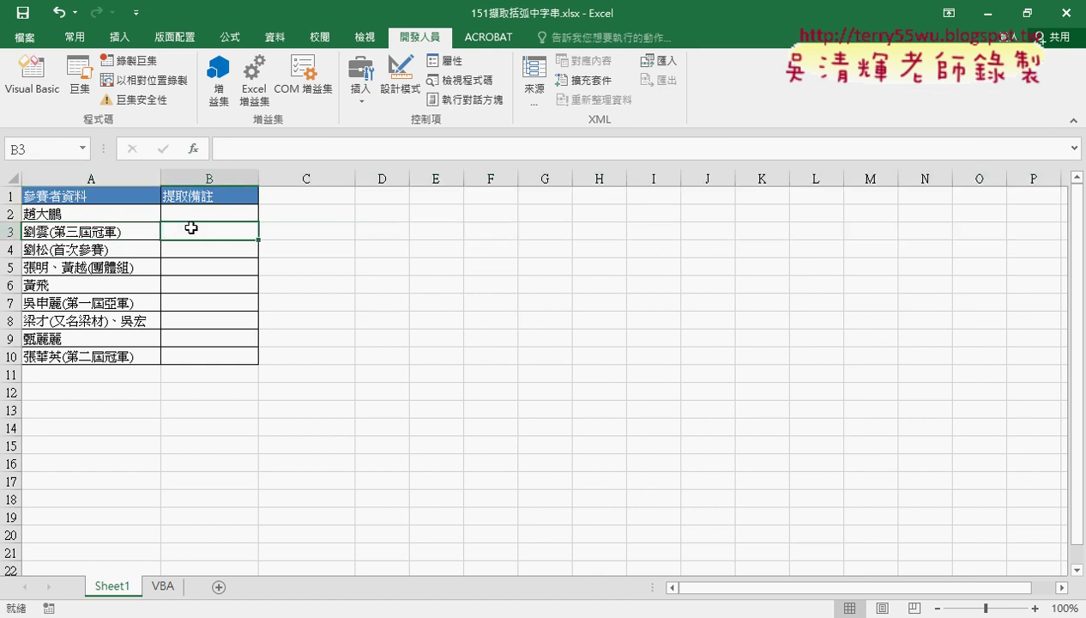
{"action": "left_click", "coordinate": [113, 212]}
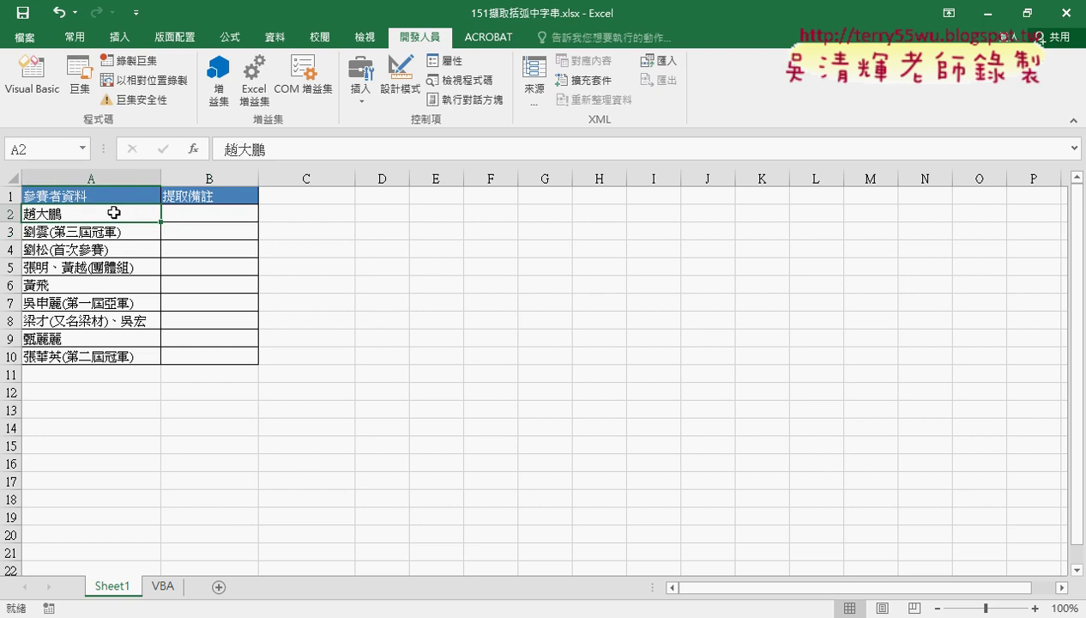
{"action": "left_click", "coordinate": [208, 227]}
Enter =FIND("(",A3) in B3 using the Text function FIND
{"action": "left_click", "coordinate": [193, 149]}
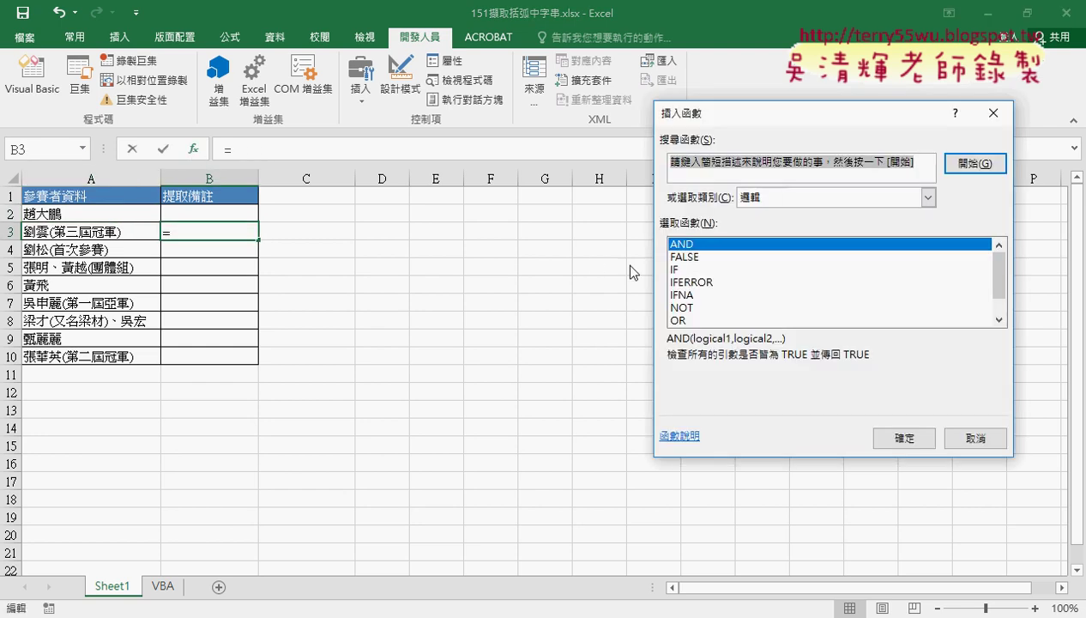
{"action": "left_click", "coordinate": [760, 199]}
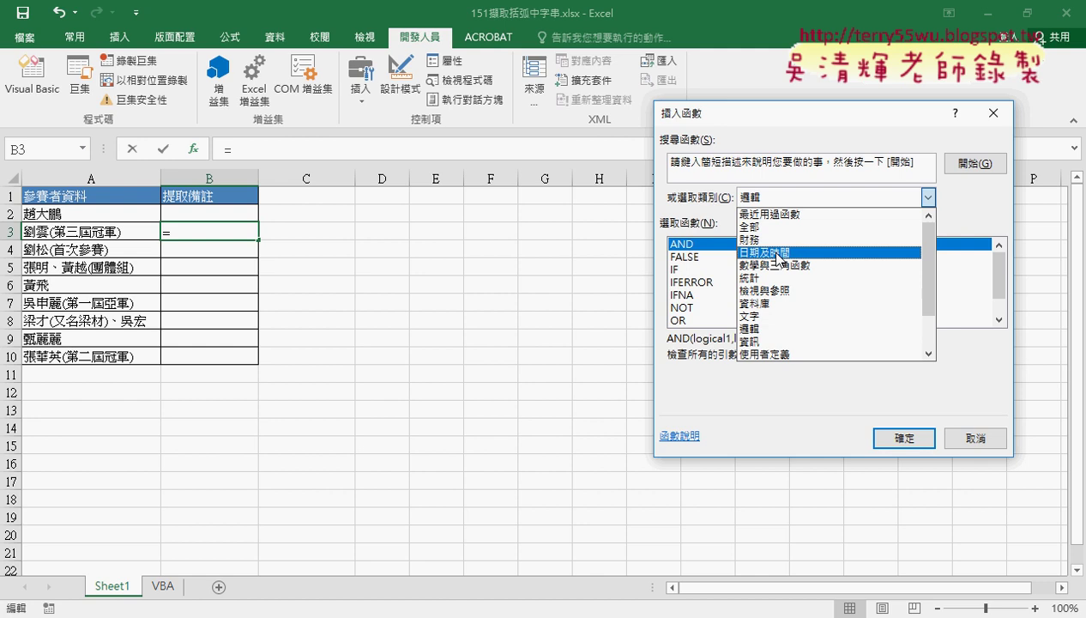
{"action": "left_click", "coordinate": [778, 319]}
{"action": "left_click_drag", "start_coordinate": [999, 256], "coordinate": [1000, 272]}
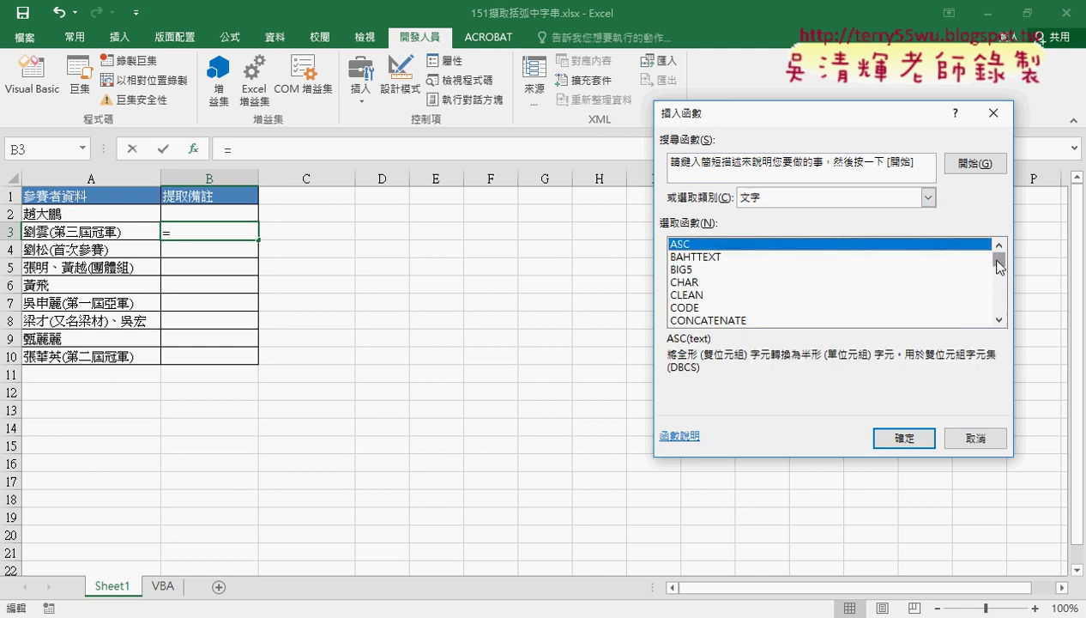
{"action": "double_click", "coordinate": [677, 282]}
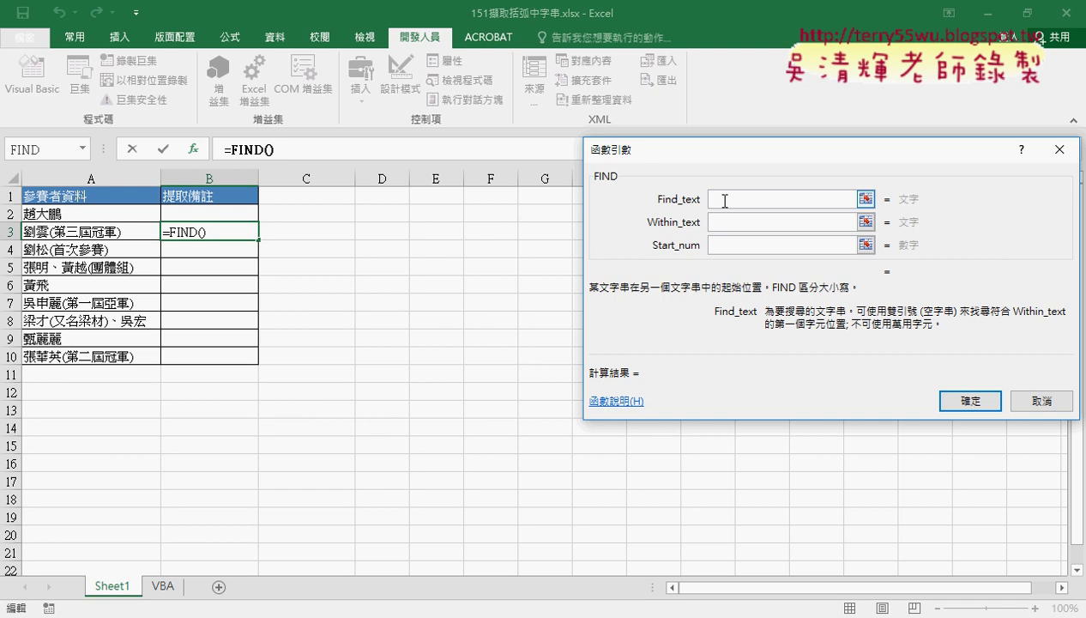
{"action": "type", "text": "("}
{"action": "key", "text": "Tab"}
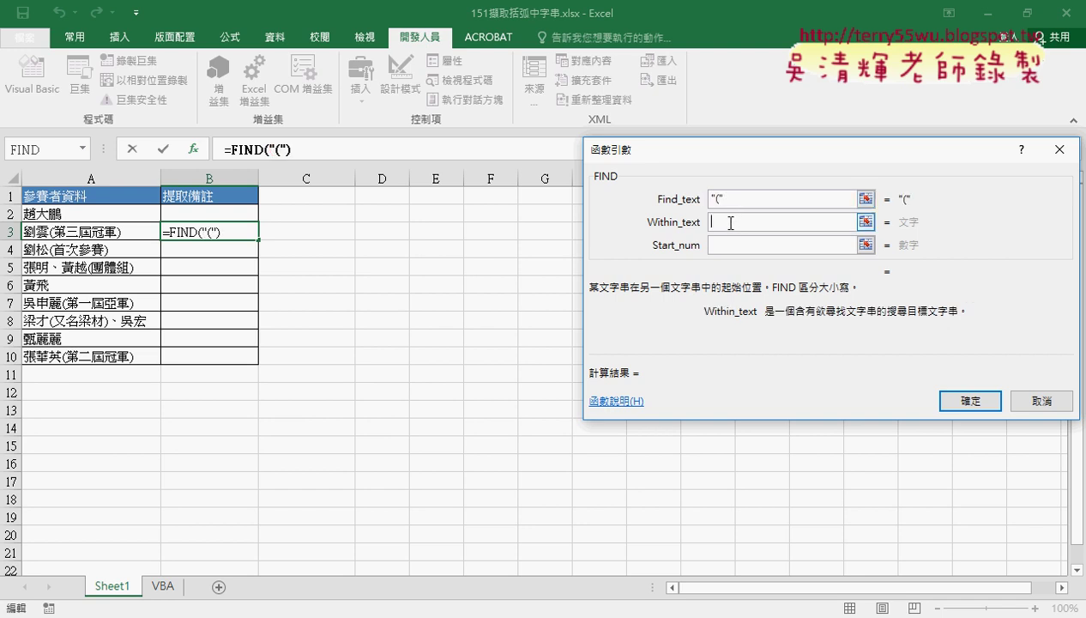
{"action": "left_click", "coordinate": [145, 232]}
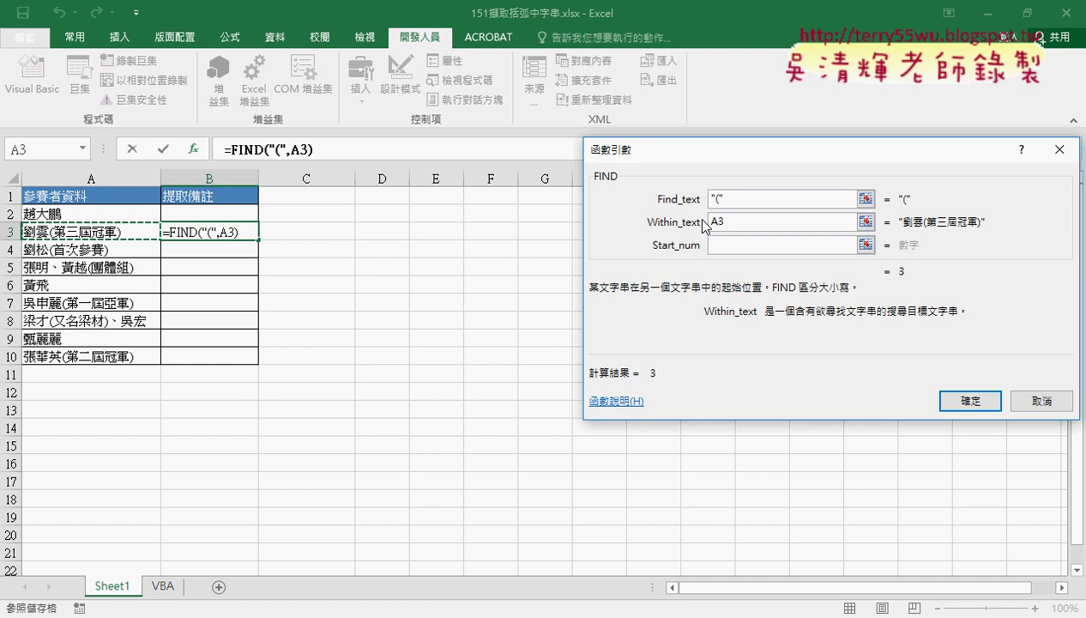
{"action": "left_click", "coordinate": [978, 404]}
Copy the FIND formula up to B2, review its arguments, and select B3's formula text
{"action": "left_click_drag", "start_coordinate": [260, 241], "coordinate": [247, 215]}
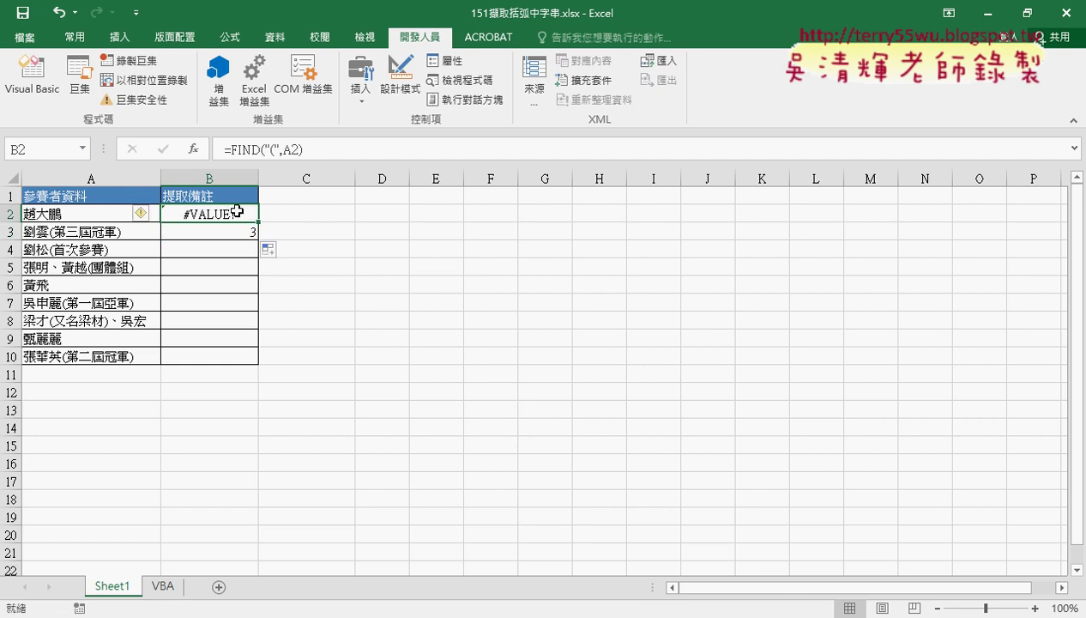
{"action": "left_click", "coordinate": [244, 151]}
{"action": "left_click", "coordinate": [197, 149]}
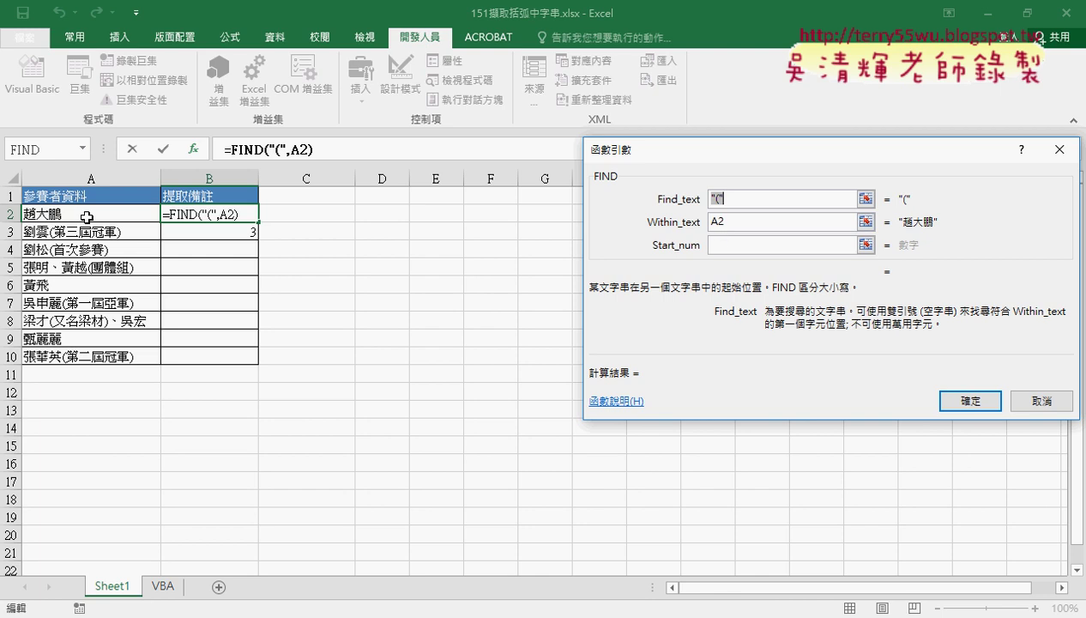
{"action": "left_click", "coordinate": [946, 399]}
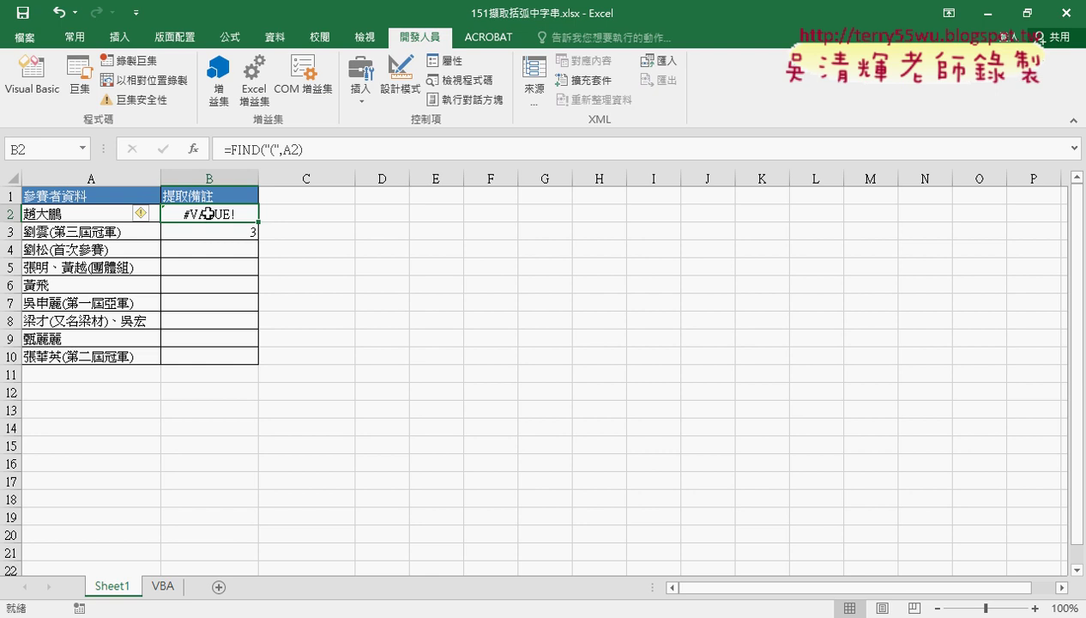
{"action": "left_click", "coordinate": [235, 230]}
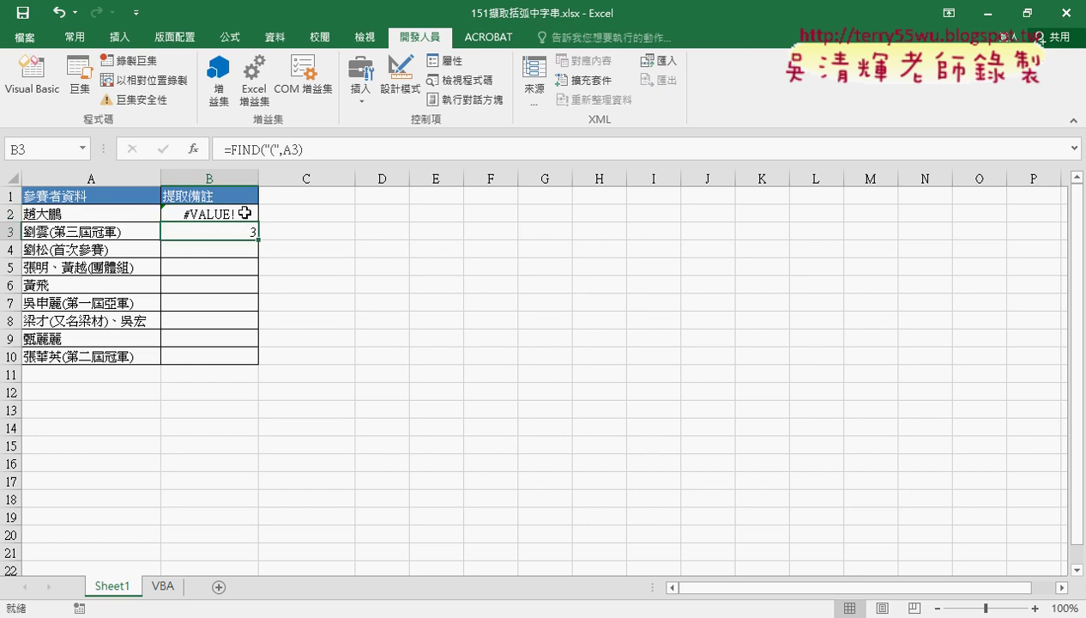
{"action": "left_click_drag", "start_coordinate": [230, 149], "coordinate": [300, 149]}
Cut B3's FIND formula and start a MID function with A3 as its text
{"action": "right_click", "coordinate": [288, 151]}
{"action": "left_click", "coordinate": [311, 161]}
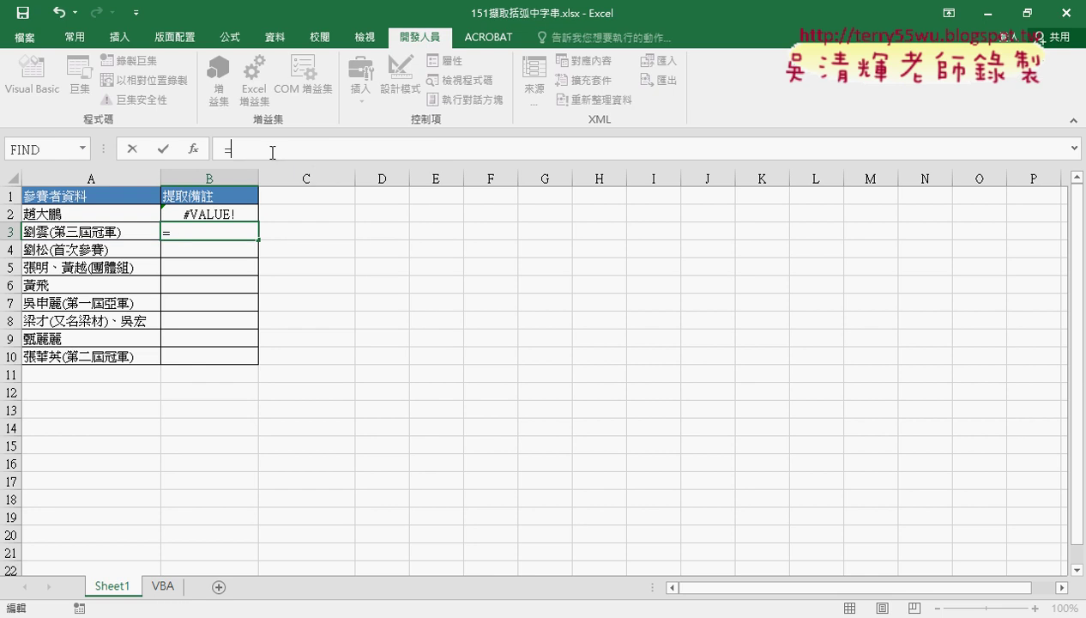
{"action": "left_click", "coordinate": [202, 152]}
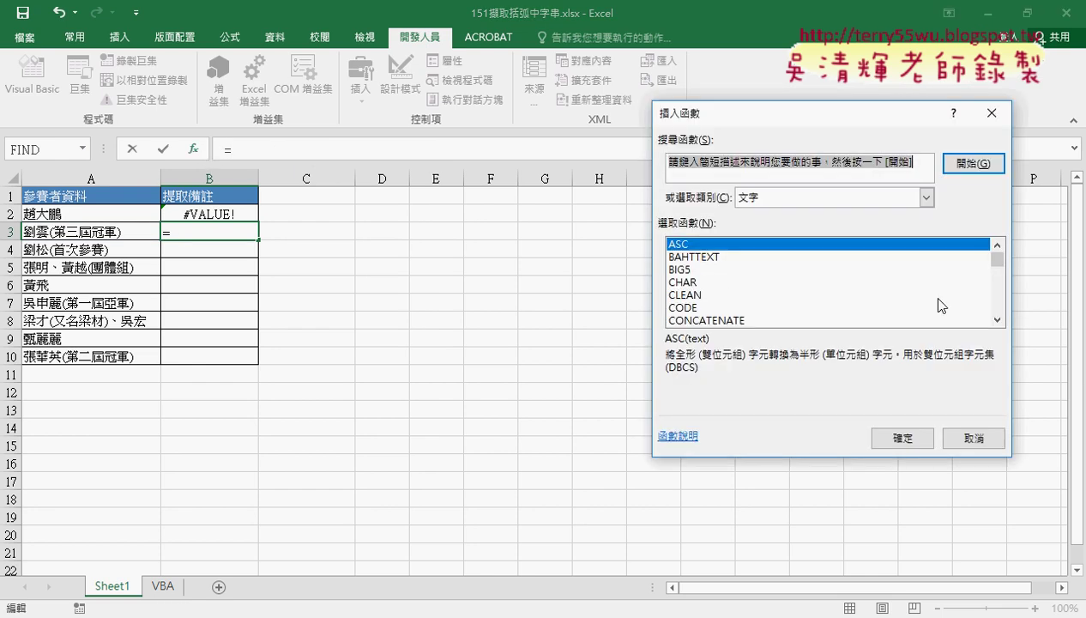
{"action": "left_click_drag", "start_coordinate": [997, 259], "coordinate": [997, 277]}
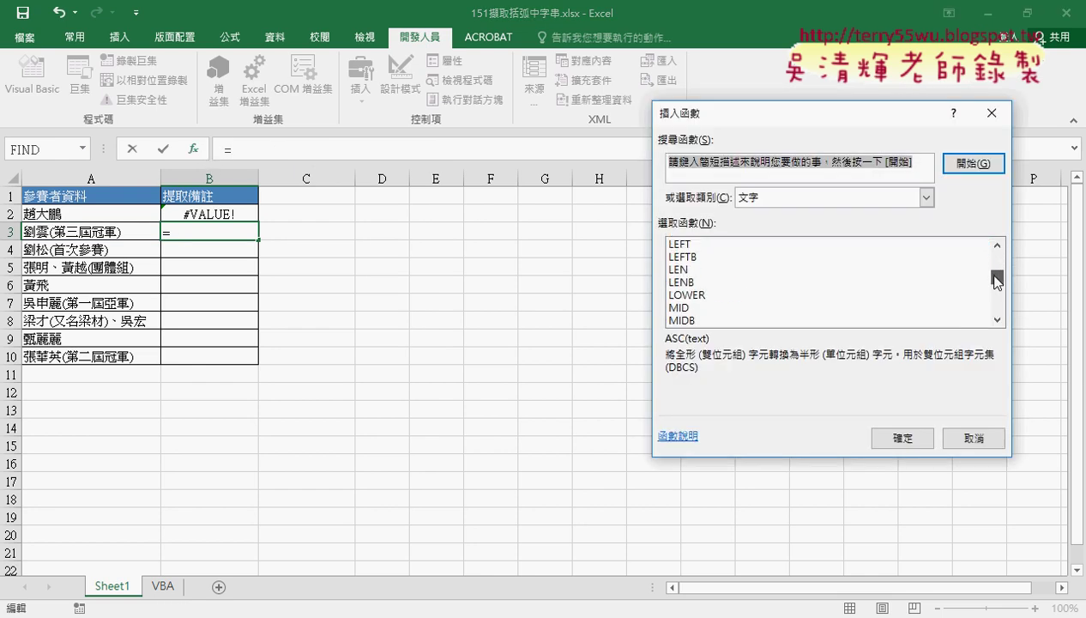
{"action": "left_click", "coordinate": [690, 307]}
{"action": "double_click", "coordinate": [682, 308]}
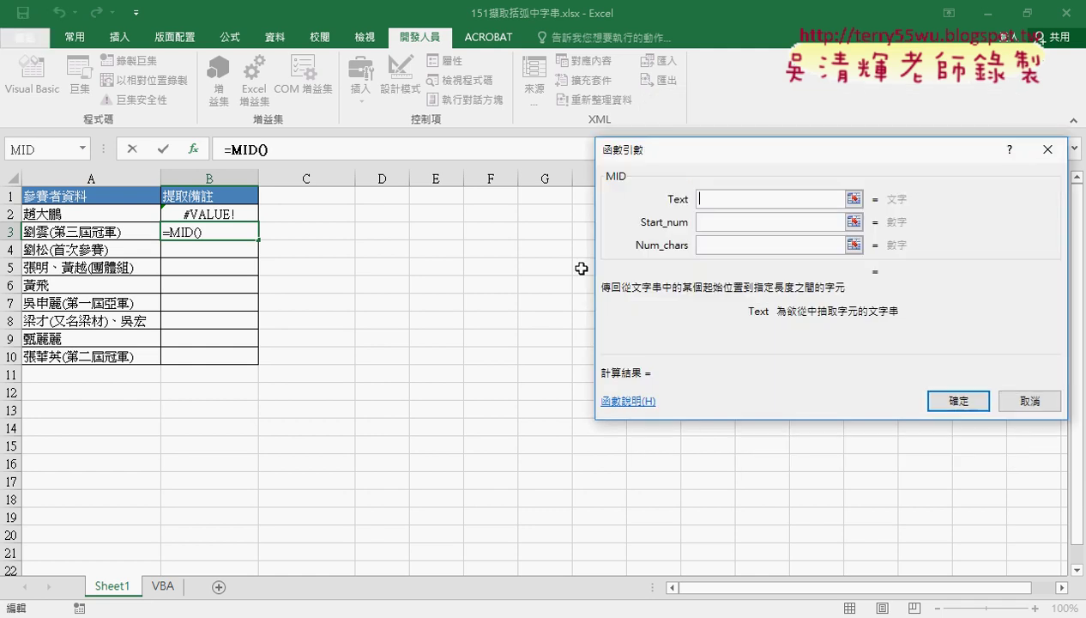
{"action": "left_click", "coordinate": [90, 230]}
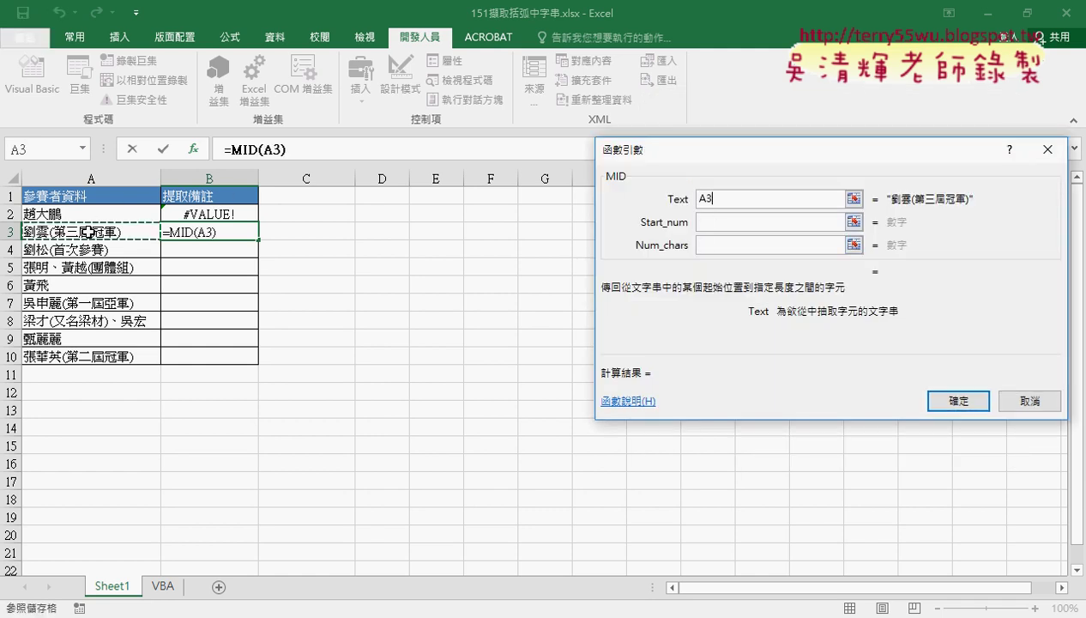
Set MID's Start_num to FIND("(",A3)+1 and Num_chars to FIND(")",A3)-FIND("(",A3)-1
{"action": "left_click", "coordinate": [742, 221]}
{"action": "right_click", "coordinate": [742, 222]}
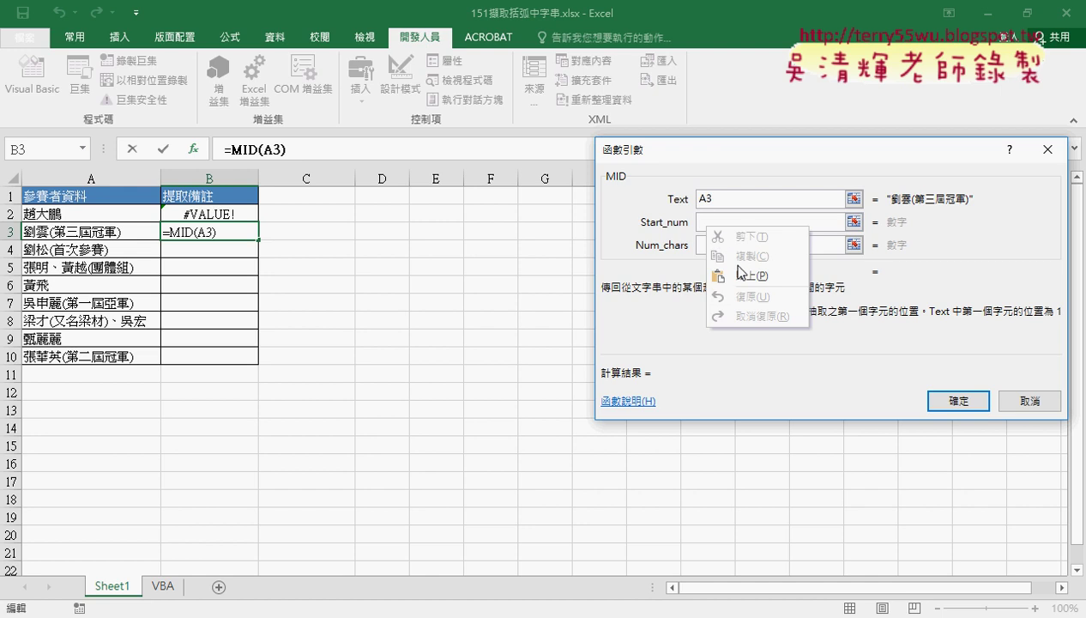
{"action": "left_click", "coordinate": [764, 274]}
{"action": "type", "text": "+1"}
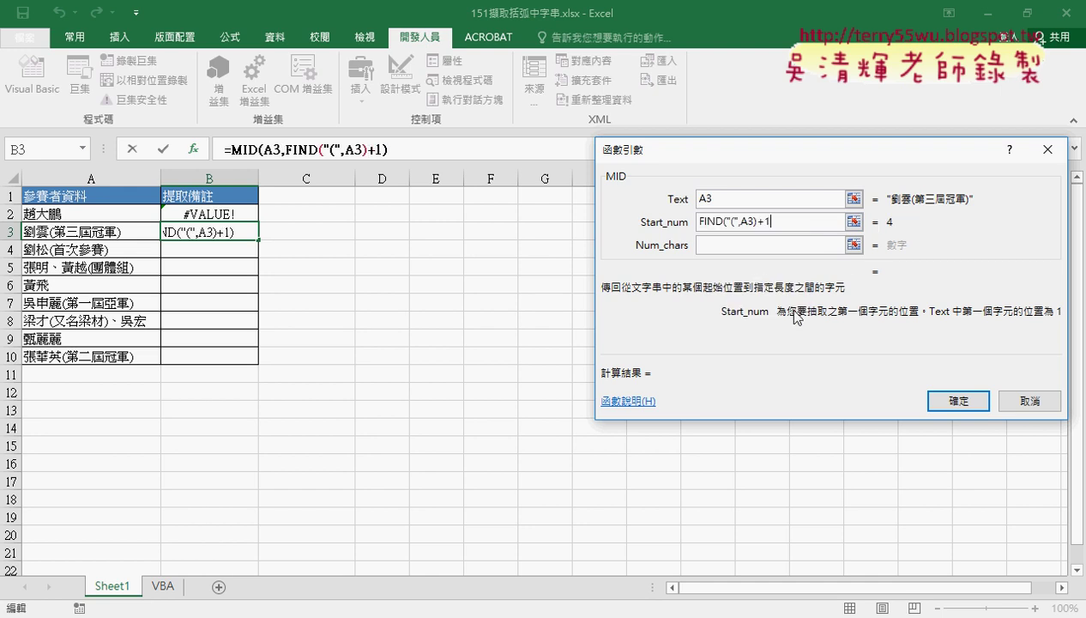
{"action": "left_click", "coordinate": [728, 244]}
{"action": "right_click", "coordinate": [724, 245]}
{"action": "left_click", "coordinate": [757, 300]}
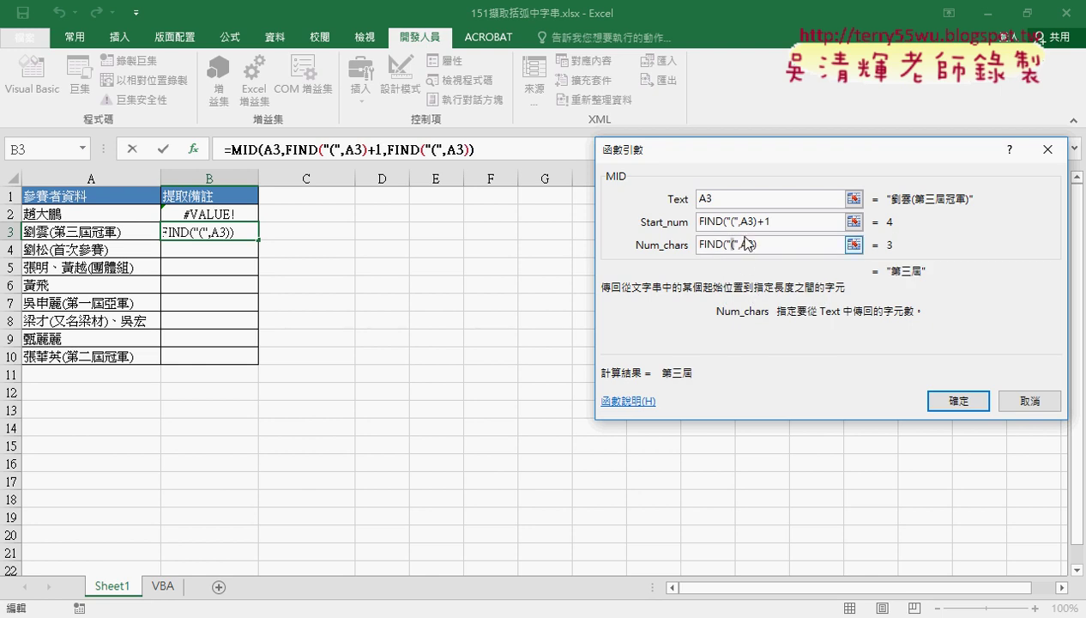
{"action": "key", "text": "BackSpace"}
{"action": "type", "text": ")"}
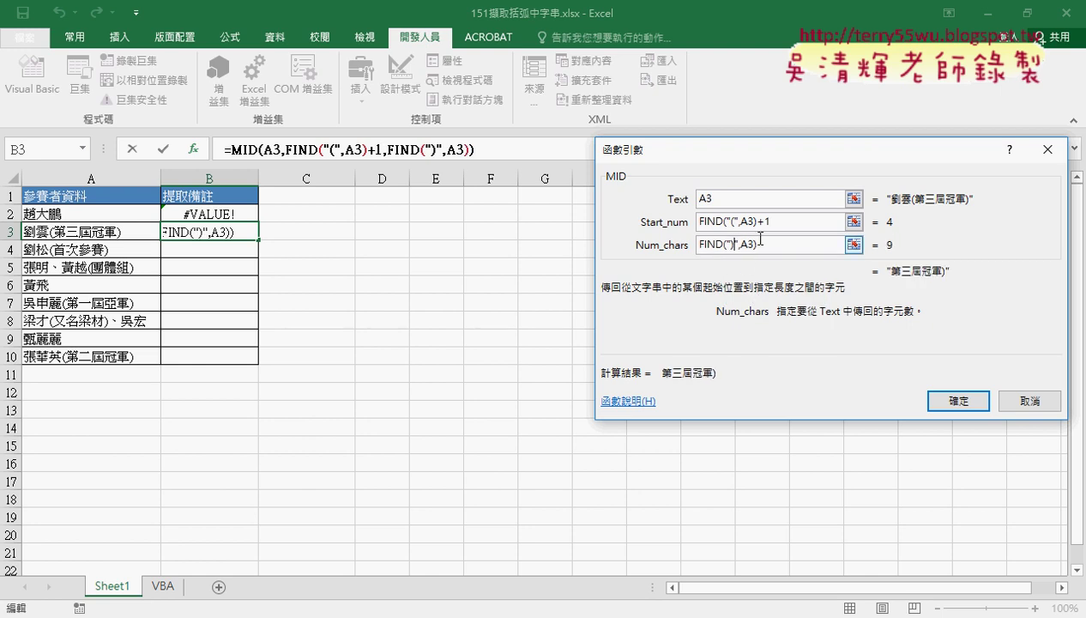
{"action": "left_click", "coordinate": [778, 244]}
{"action": "type", "text": "-"}
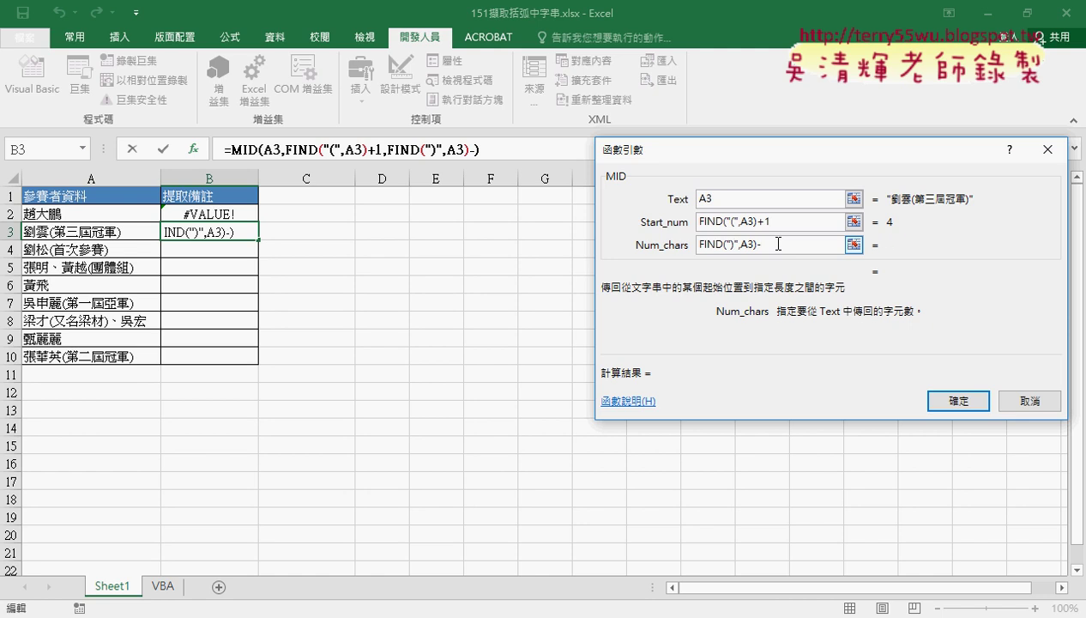
{"action": "type", "text": "FIND(\"(\",A3)"}
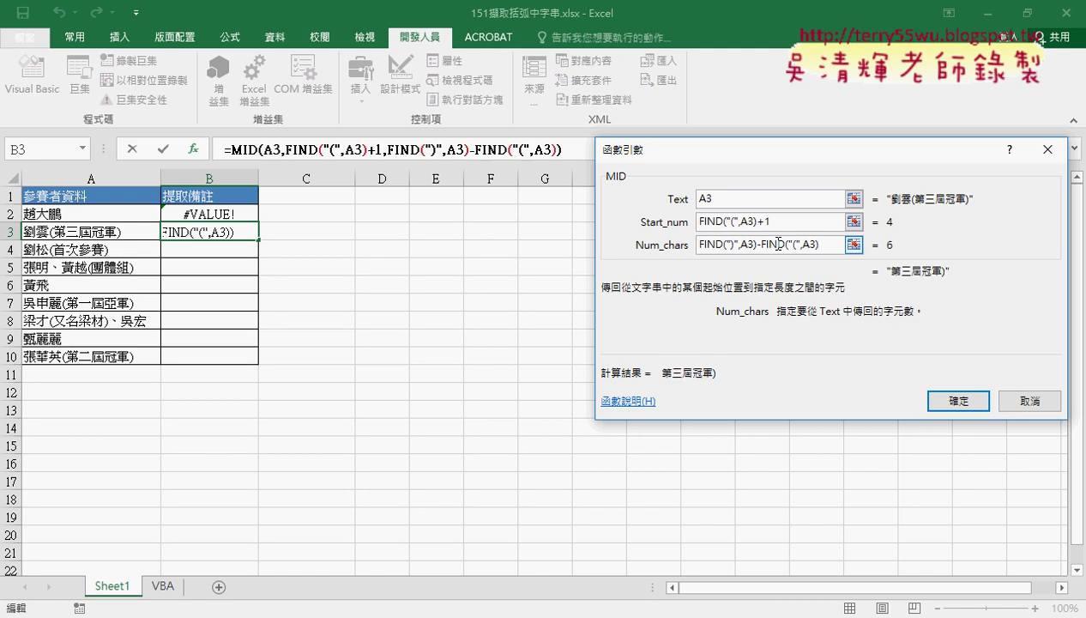
{"action": "type", "text": "-1"}
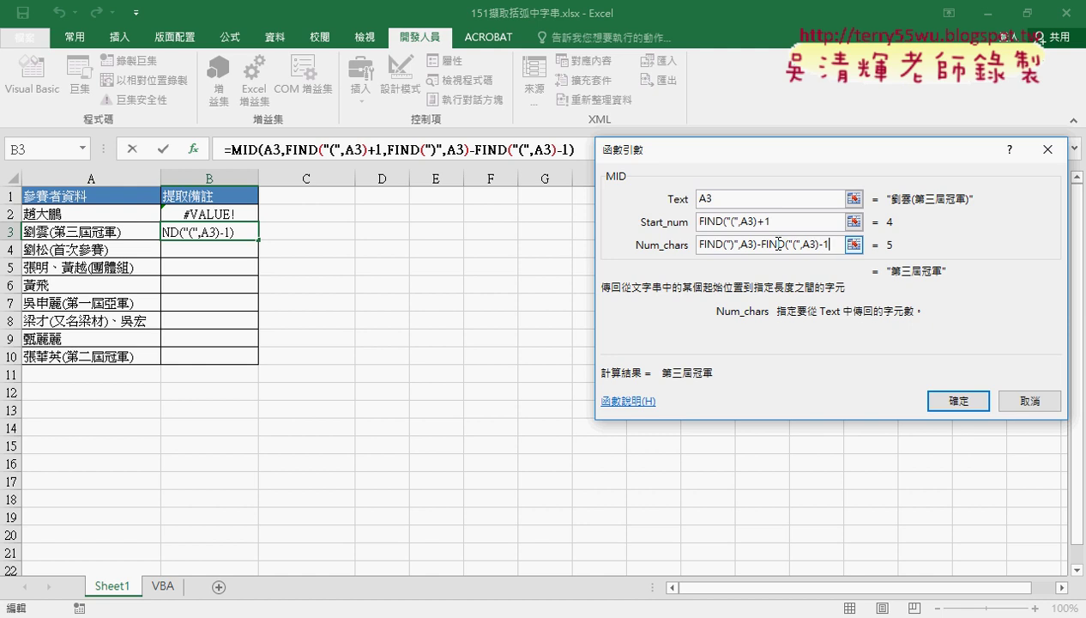
{"action": "left_click", "coordinate": [954, 400]}
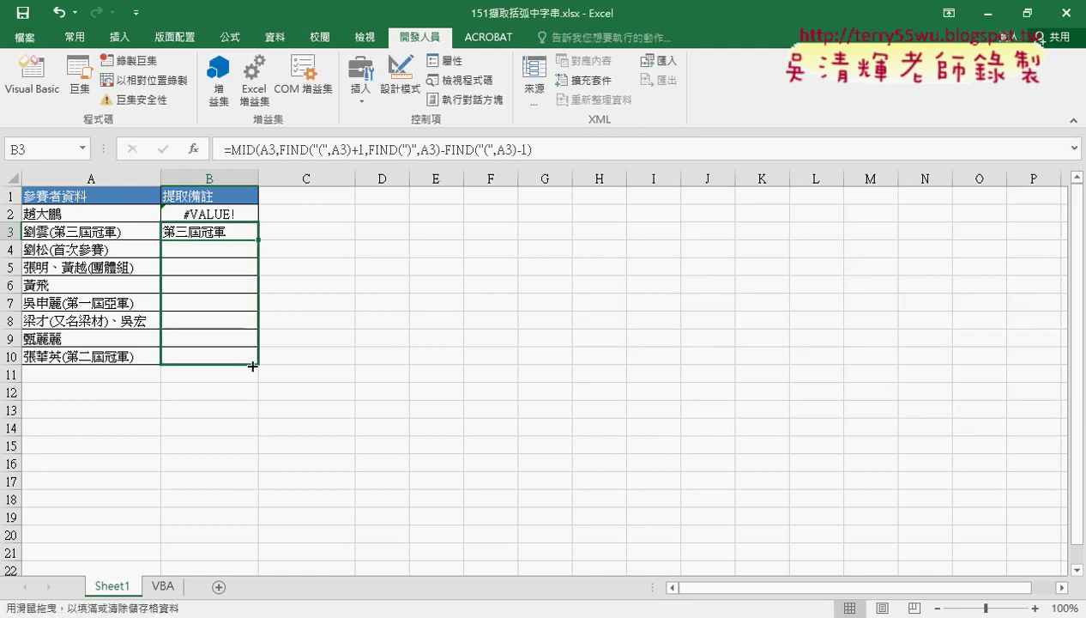
Fill the MID/FIND formula over B2:B10 and check the #VALUE! results in B2, B6 and B9
{"action": "left_click_drag", "start_coordinate": [257, 239], "coordinate": [256, 360]}
{"action": "left_click", "coordinate": [222, 232]}
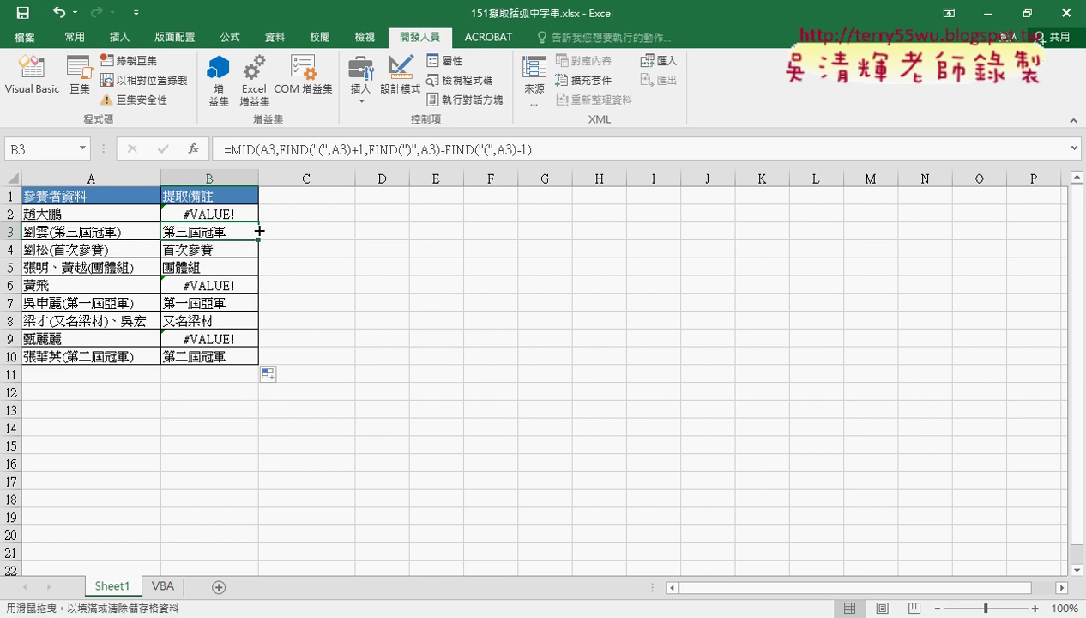
{"action": "left_click_drag", "start_coordinate": [257, 240], "coordinate": [197, 215]}
{"action": "left_click", "coordinate": [209, 214]}
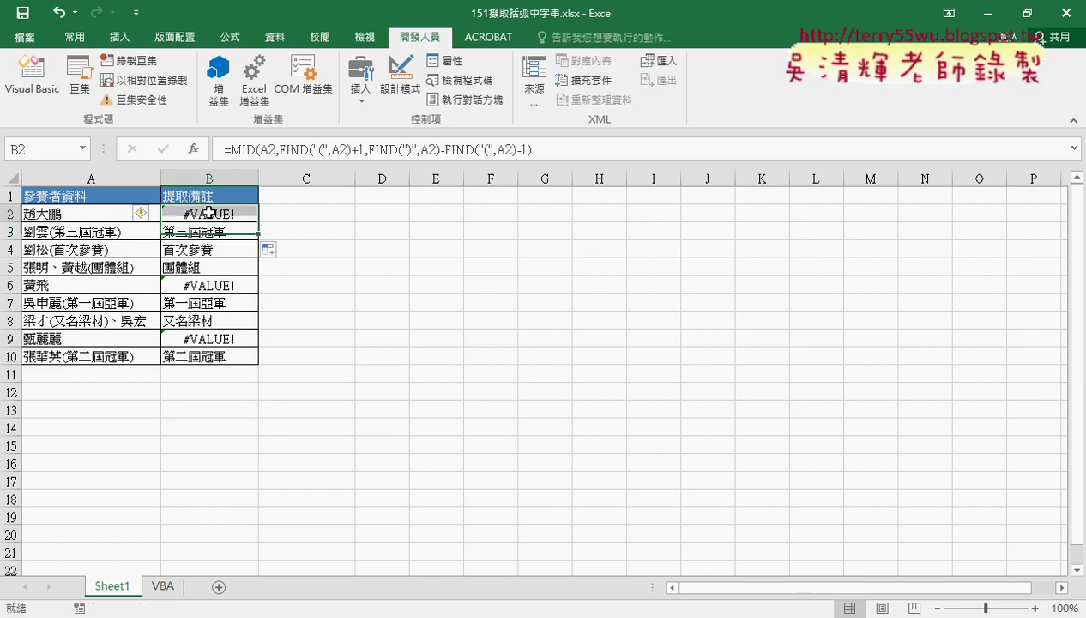
{"action": "left_click", "coordinate": [210, 284]}
{"action": "left_click", "coordinate": [214, 338]}
{"action": "left_click", "coordinate": [214, 215]}
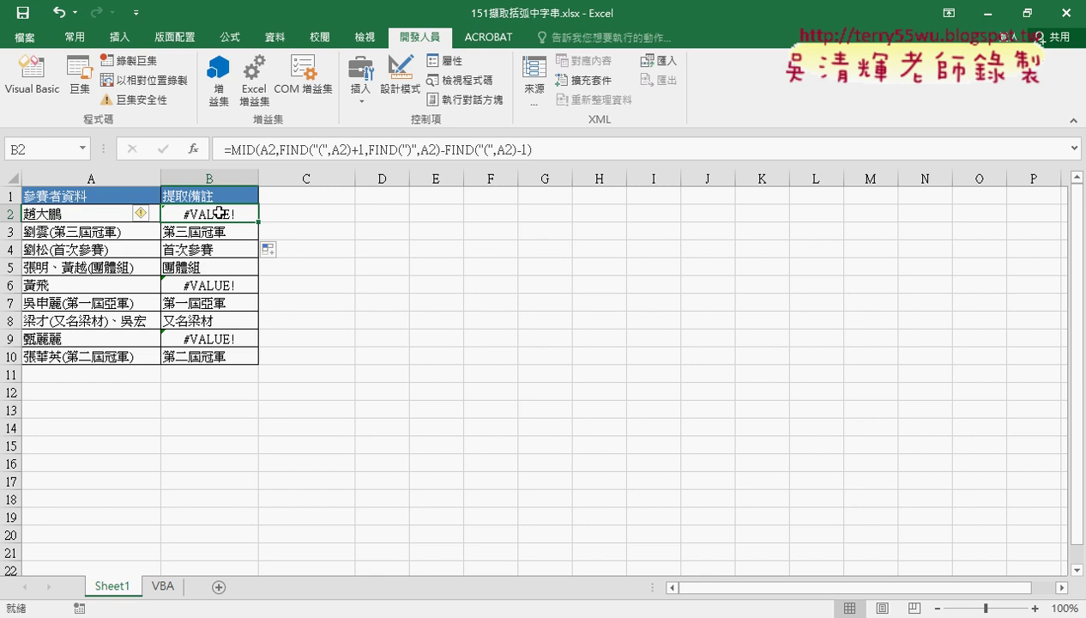
Restore B2's formula, then cut the MID formula text after the equals sign
{"action": "type", "text": "\\"}
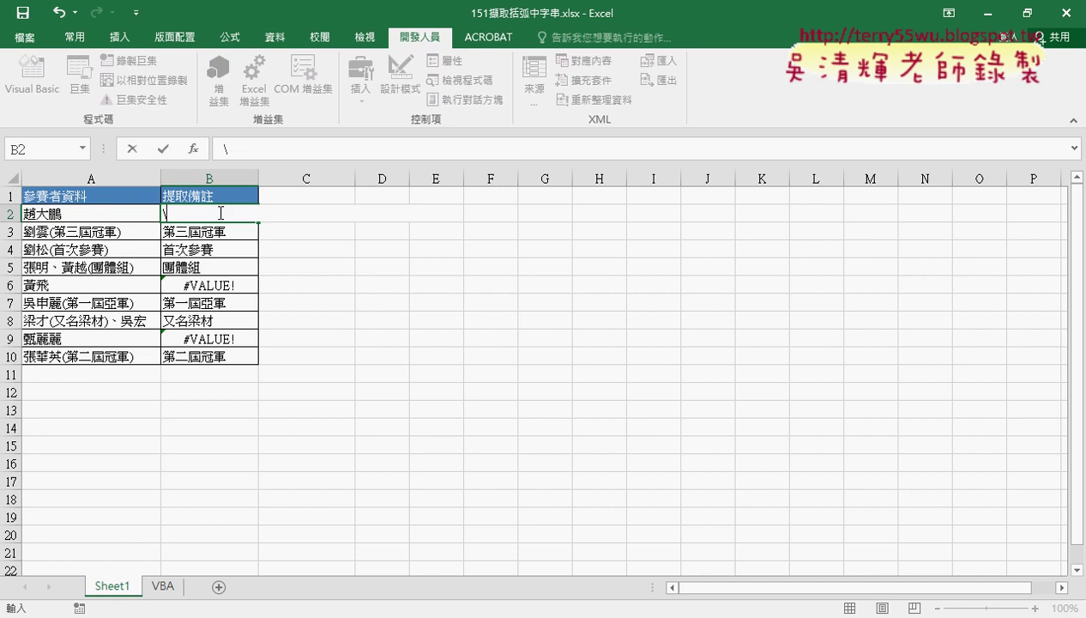
{"action": "key", "text": "ctrl+z"}
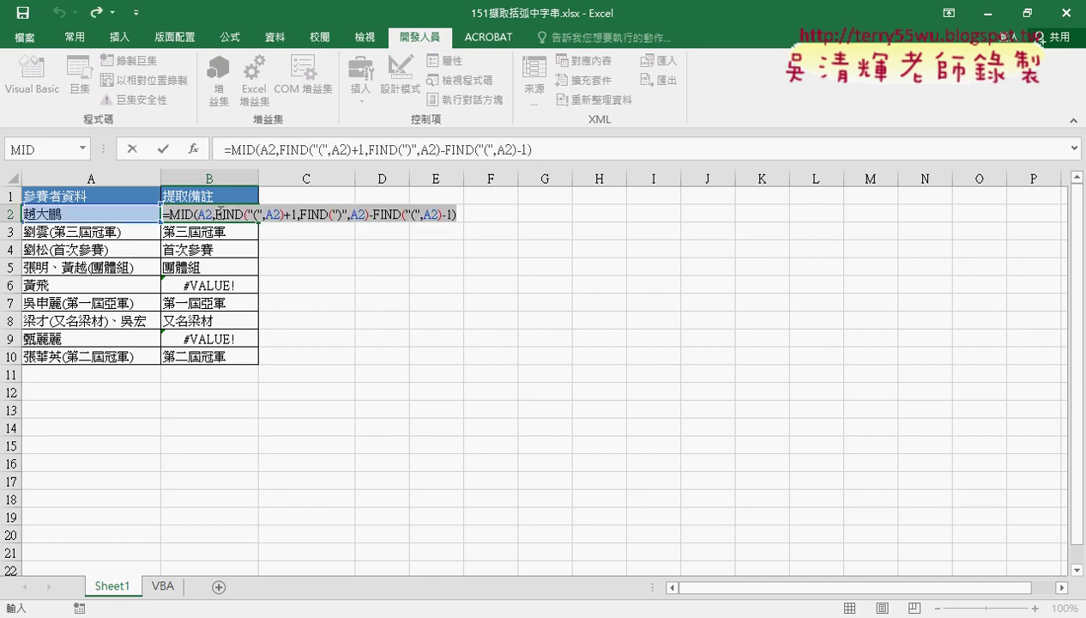
{"action": "left_click", "coordinate": [295, 263]}
{"action": "left_click", "coordinate": [132, 149]}
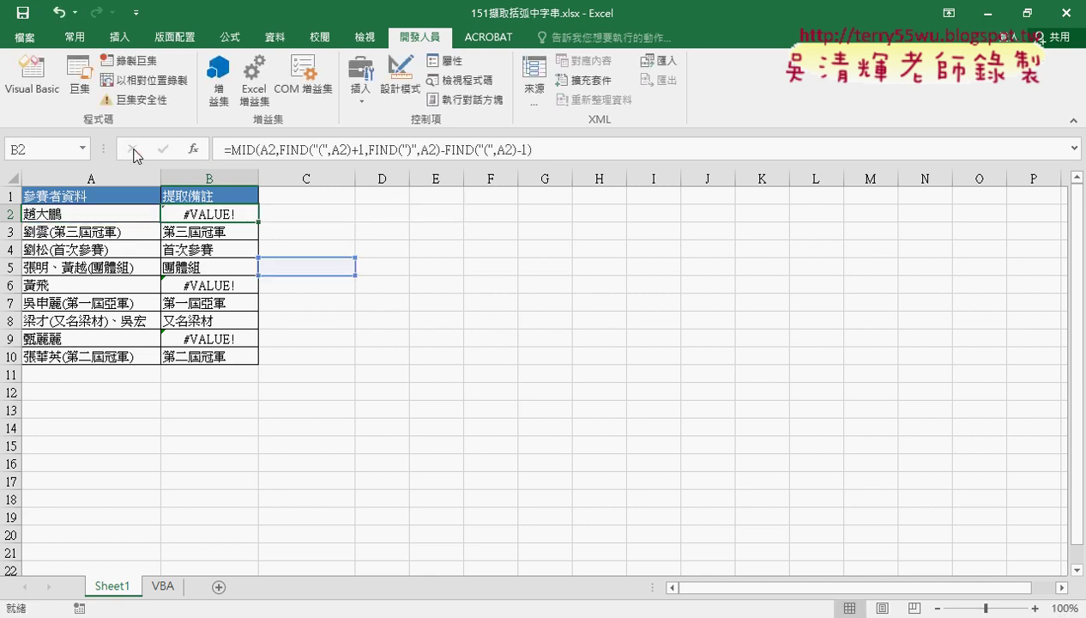
{"action": "left_click_drag", "start_coordinate": [228, 149], "coordinate": [549, 149]}
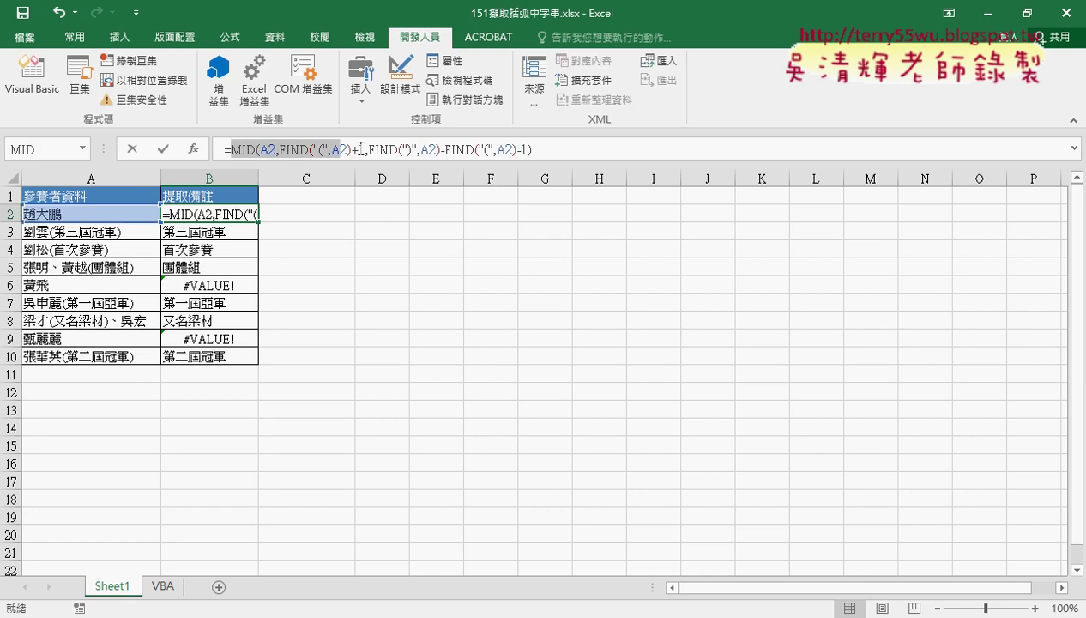
{"action": "right_click", "coordinate": [467, 154]}
{"action": "left_click", "coordinate": [469, 159]}
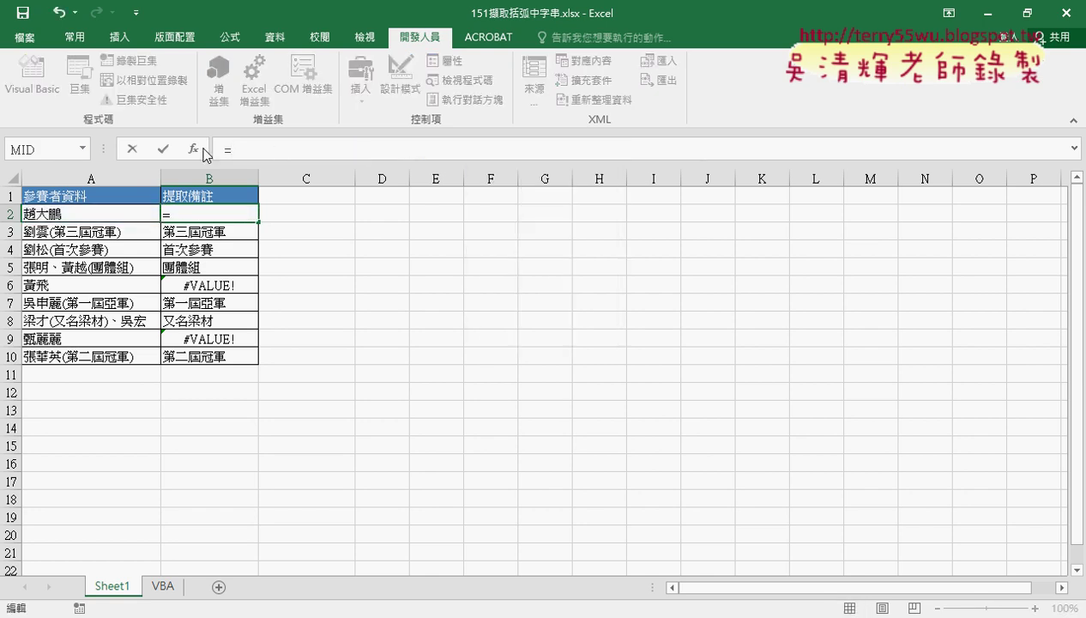
Wrap the MID formula in IFERROR with "" as fallback, filling B2 through B10
{"action": "left_click", "coordinate": [196, 149]}
{"action": "left_click", "coordinate": [750, 197]}
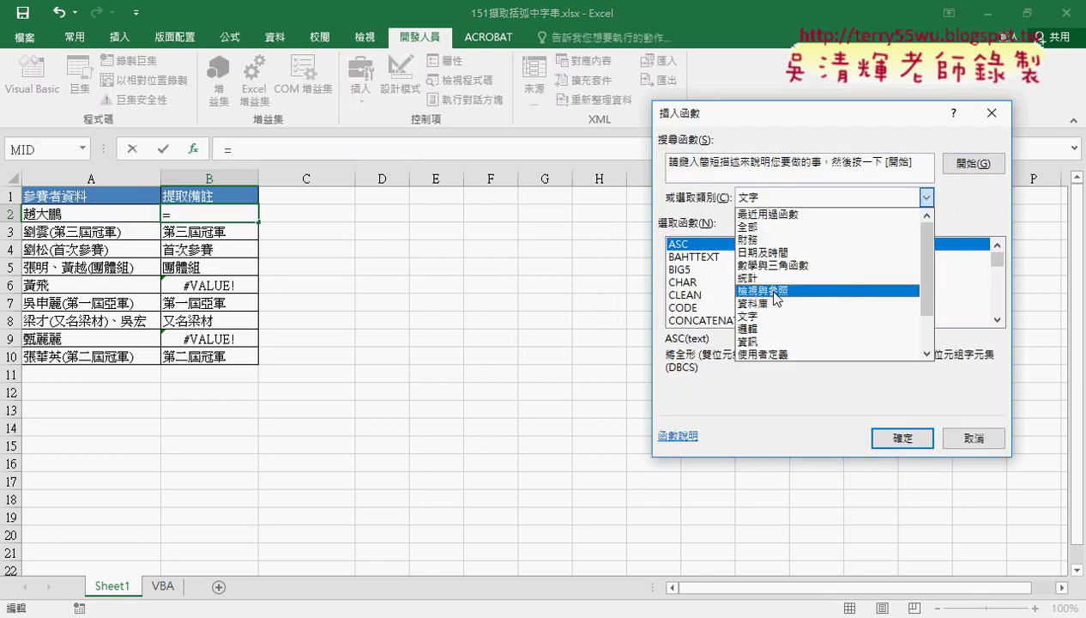
{"action": "left_click", "coordinate": [764, 332]}
{"action": "double_click", "coordinate": [699, 281]}
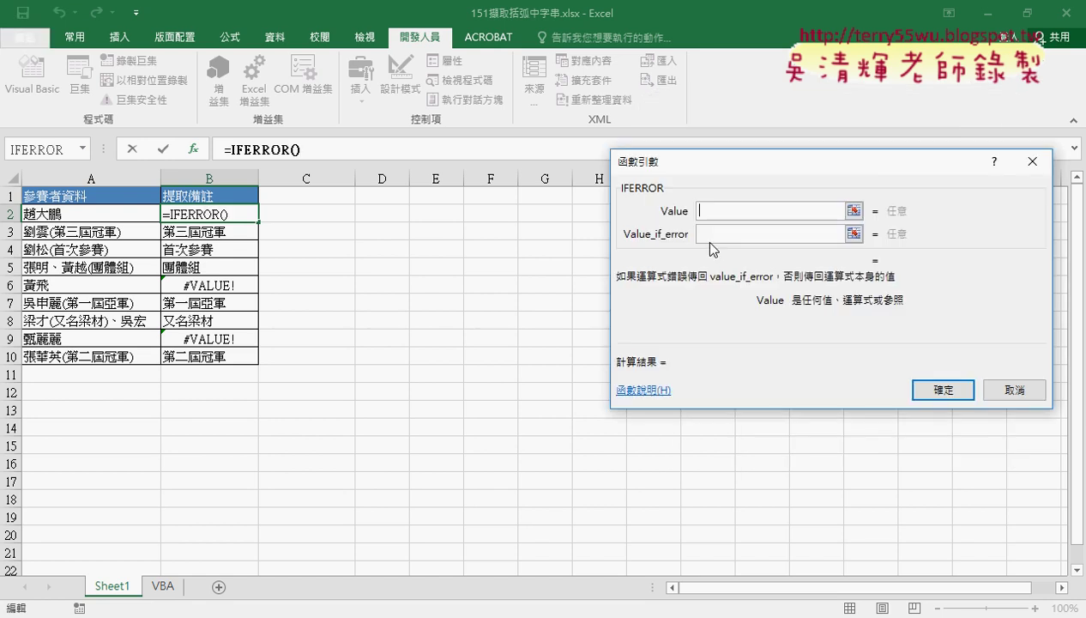
{"action": "right_click", "coordinate": [720, 213]}
{"action": "left_click", "coordinate": [744, 261]}
{"action": "left_click", "coordinate": [725, 235]}
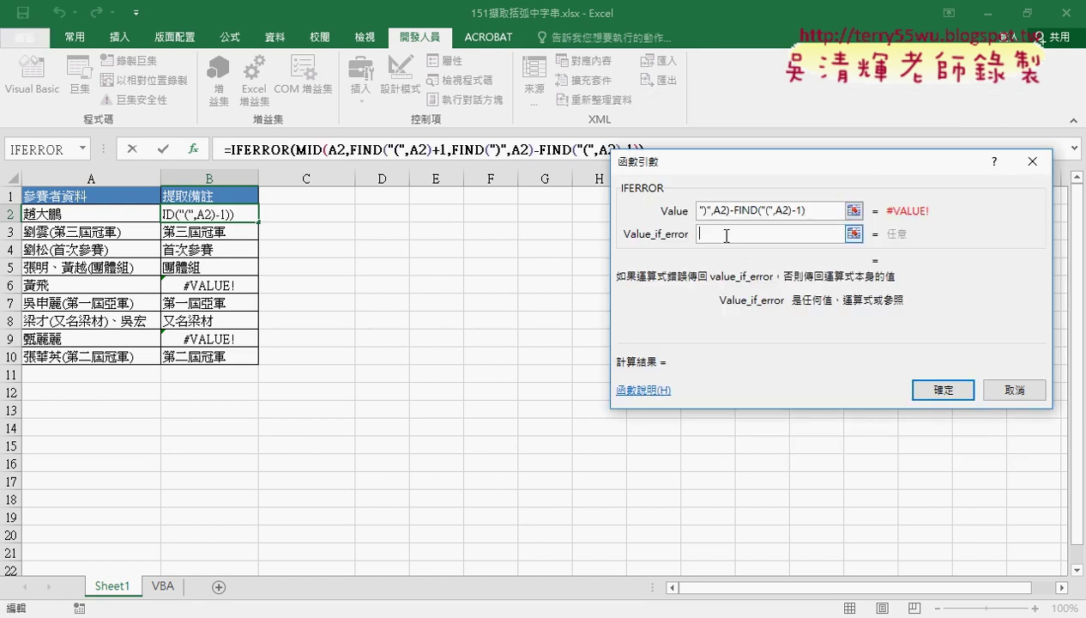
{"action": "type", "text": "\"\""}
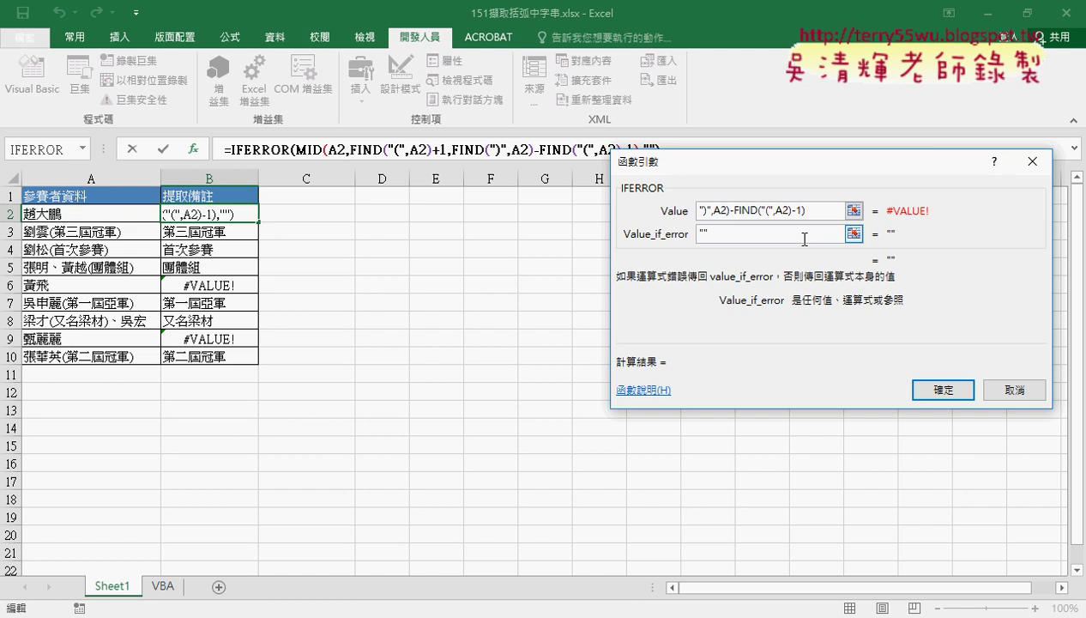
{"action": "left_click", "coordinate": [944, 390]}
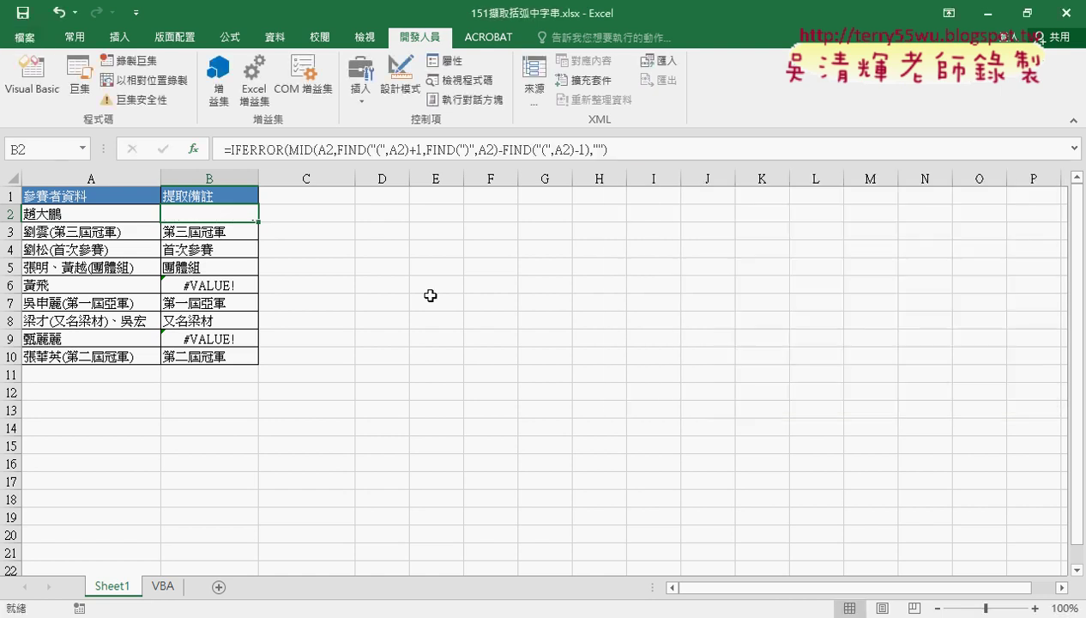
{"action": "left_click_drag", "start_coordinate": [267, 222], "coordinate": [261, 360]}
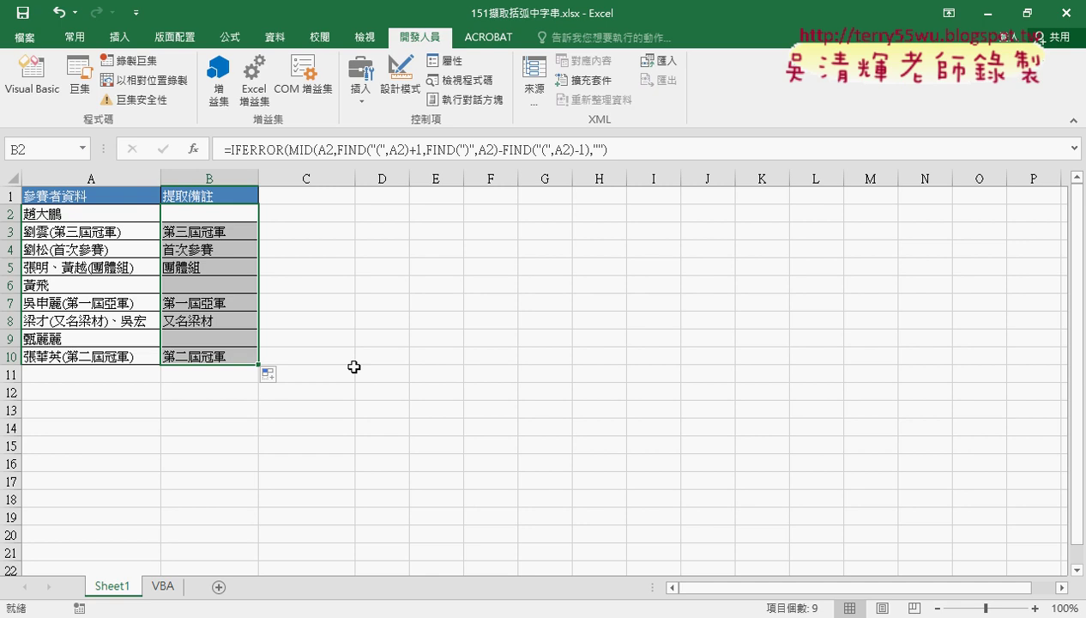
Switch to the VBA sheet with its three macro buttons and empty 提取備註 column
{"action": "left_click", "coordinate": [163, 587]}
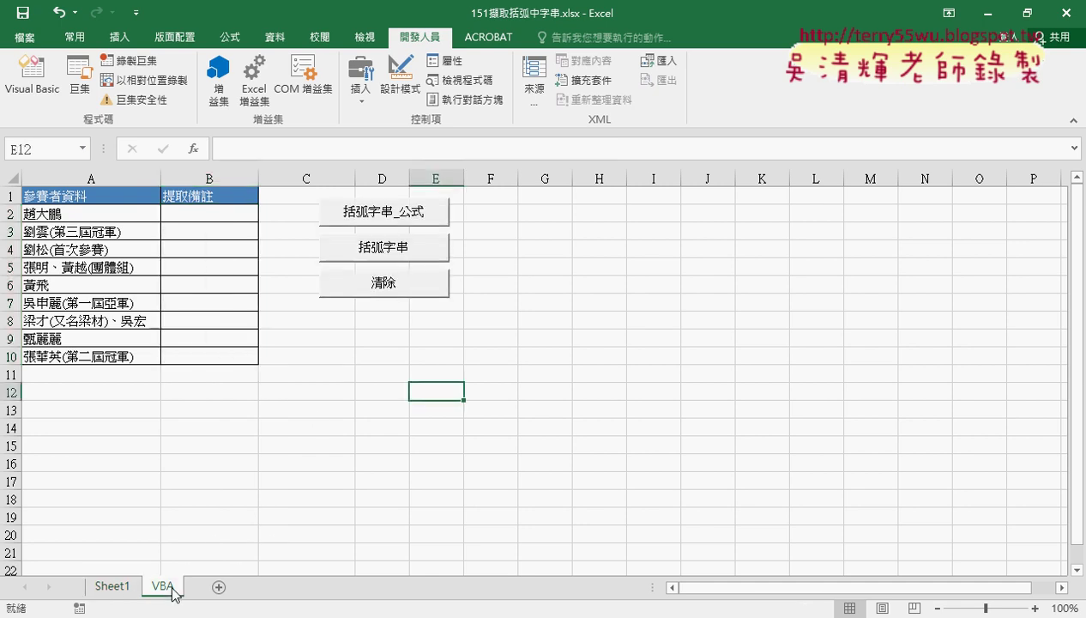
{"action": "left_click", "coordinate": [324, 533]}
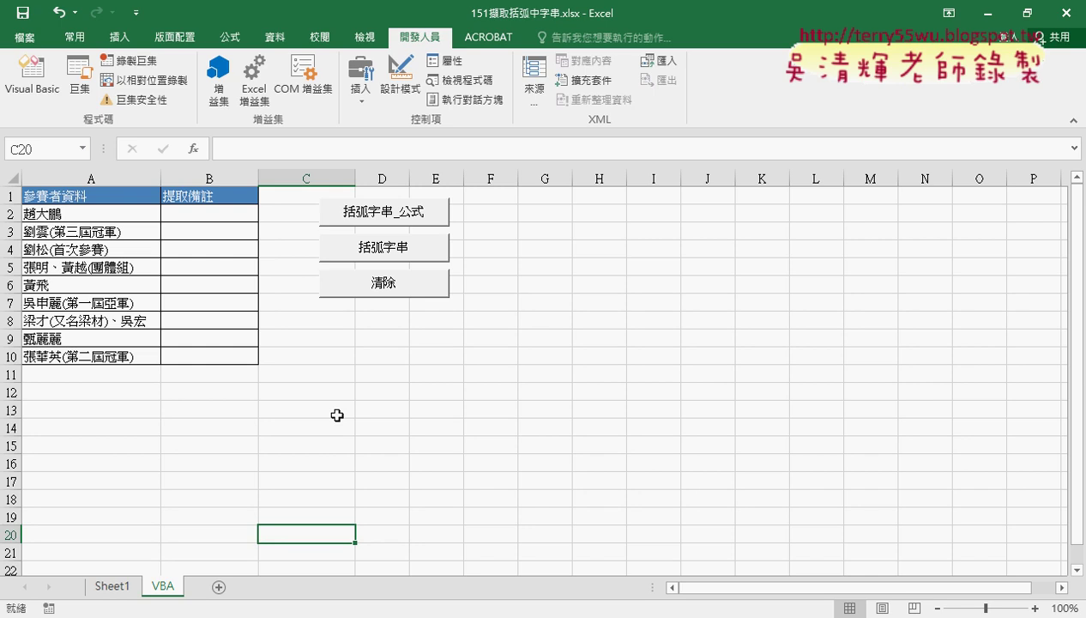
{"action": "left_click", "coordinate": [223, 215]}
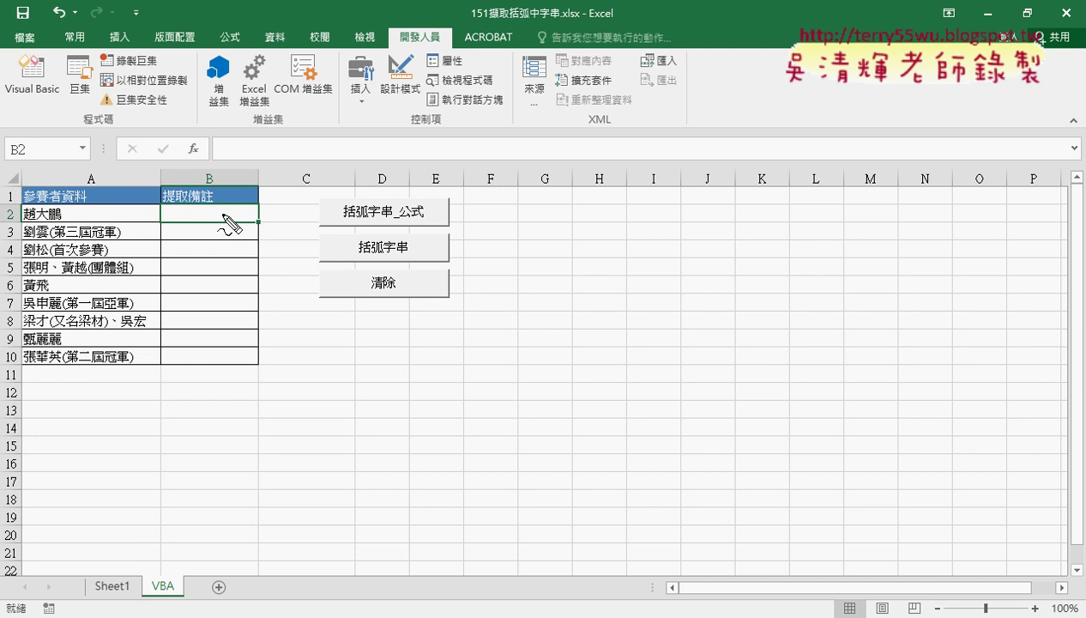
{"action": "mouse_move", "coordinate": [189, 601]}
{"action": "left_mouse_down"}
{"action": "mouse_move", "coordinate": [209, 582]}
{"action": "mouse_move", "coordinate": [182, 605]}
{"action": "left_mouse_up"}
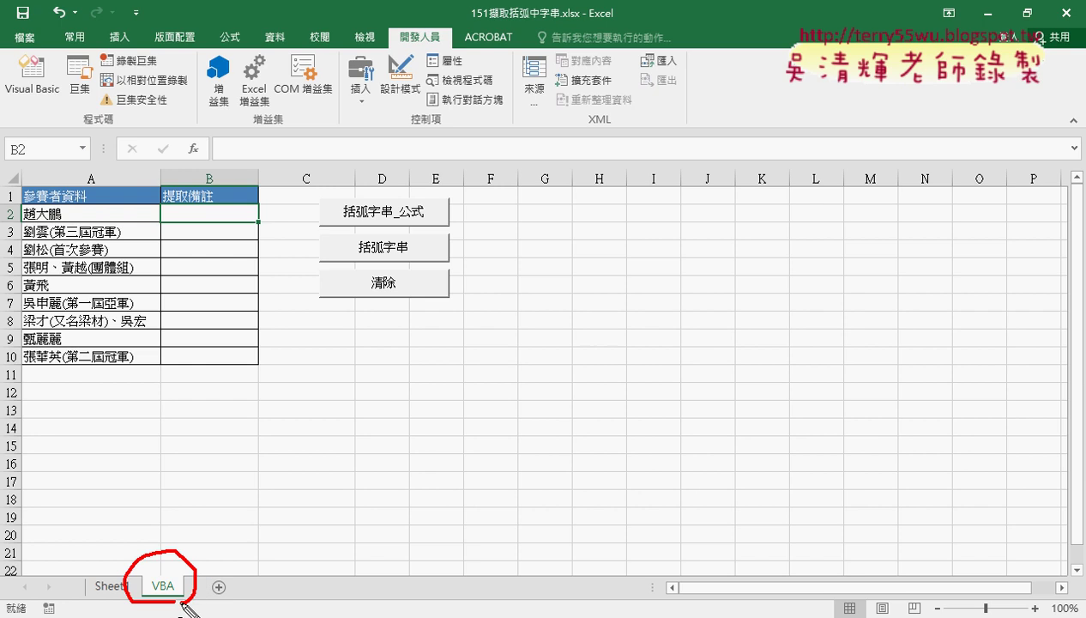
{"action": "mouse_move", "coordinate": [91, 589]}
{"action": "left_mouse_down"}
{"action": "mouse_move", "coordinate": [129, 573]}
{"action": "mouse_move", "coordinate": [143, 528]}
{"action": "mouse_move", "coordinate": [167, 546]}
{"action": "mouse_move", "coordinate": [196, 527]}
{"action": "left_mouse_up"}
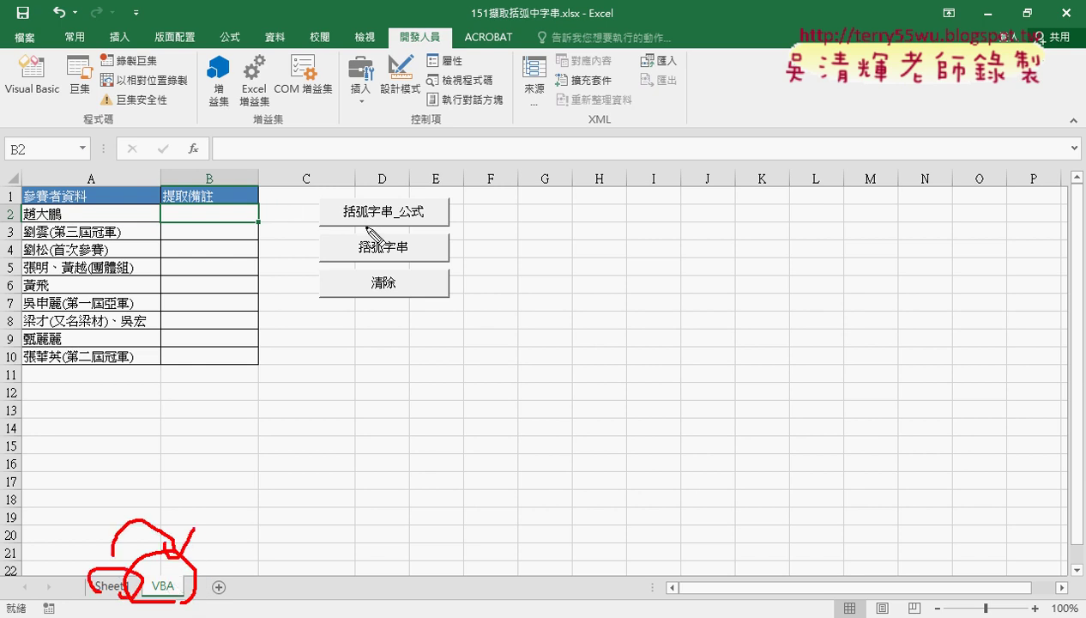
{"action": "mouse_move", "coordinate": [376, 325]}
{"action": "left_mouse_down"}
{"action": "mouse_move", "coordinate": [296, 237]}
{"action": "mouse_move", "coordinate": [461, 291]}
{"action": "mouse_move", "coordinate": [386, 324]}
{"action": "left_mouse_up"}
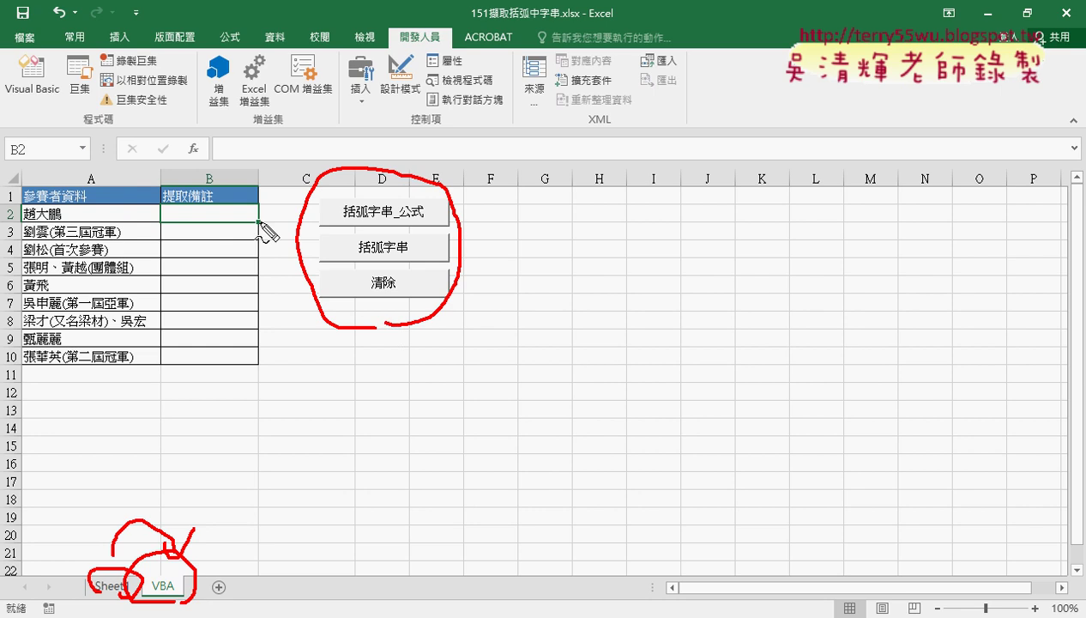
{"action": "mouse_move", "coordinate": [202, 166]}
{"action": "left_mouse_down"}
{"action": "mouse_move", "coordinate": [176, 137]}
{"action": "mouse_move", "coordinate": [205, 161]}
{"action": "left_mouse_up"}
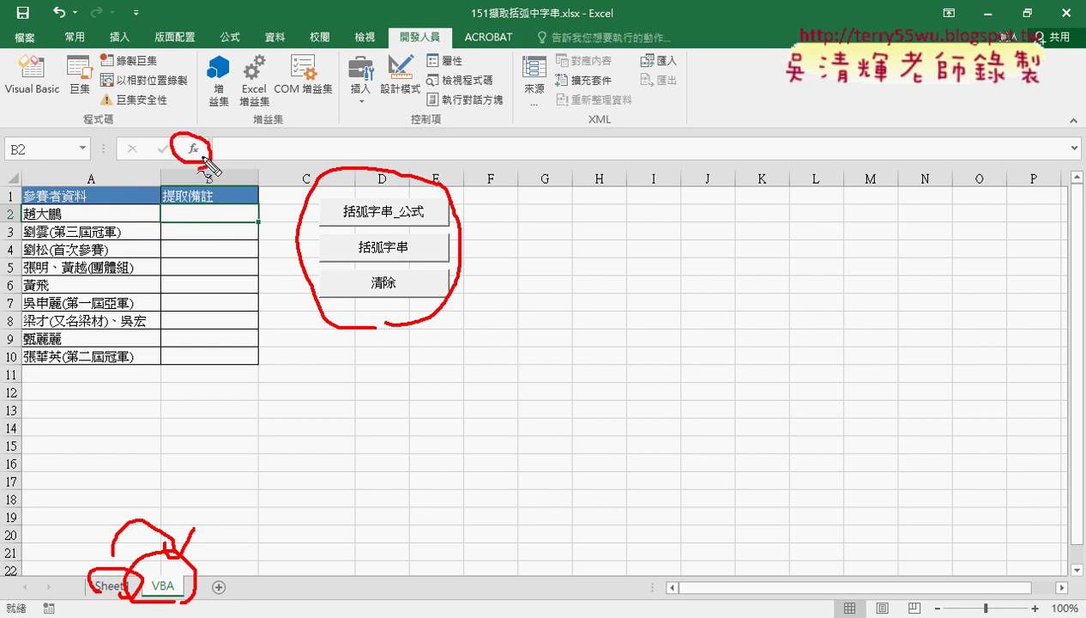
{"action": "key", "text": "Escape"}
{"action": "left_click", "coordinate": [525, 300]}
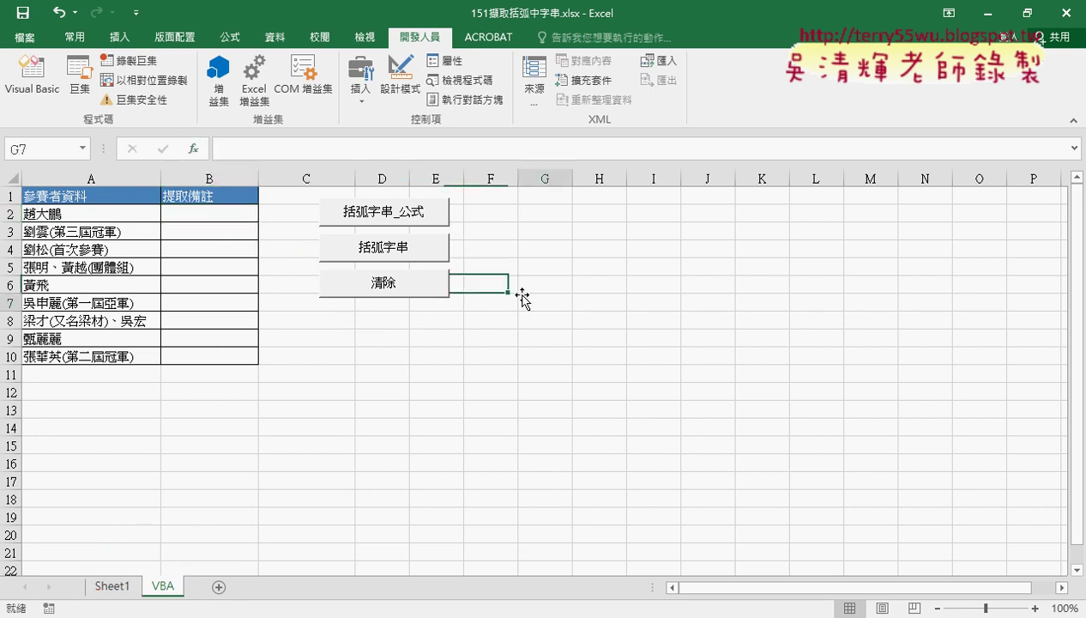
{"action": "left_click", "coordinate": [405, 217]}
{"action": "left_click", "coordinate": [239, 220]}
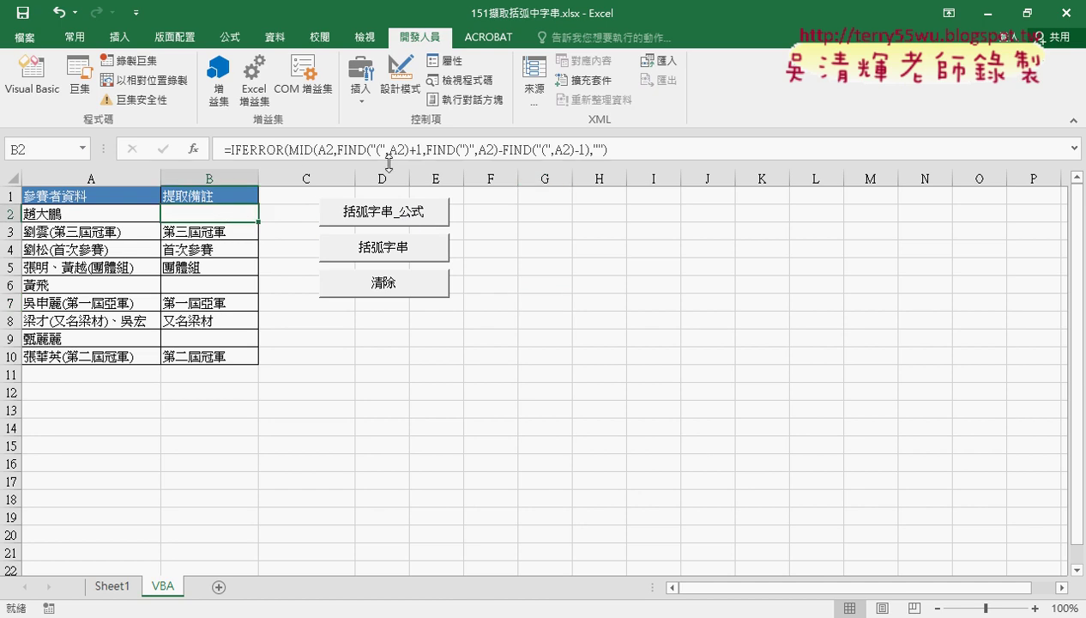
{"action": "left_click", "coordinate": [381, 291]}
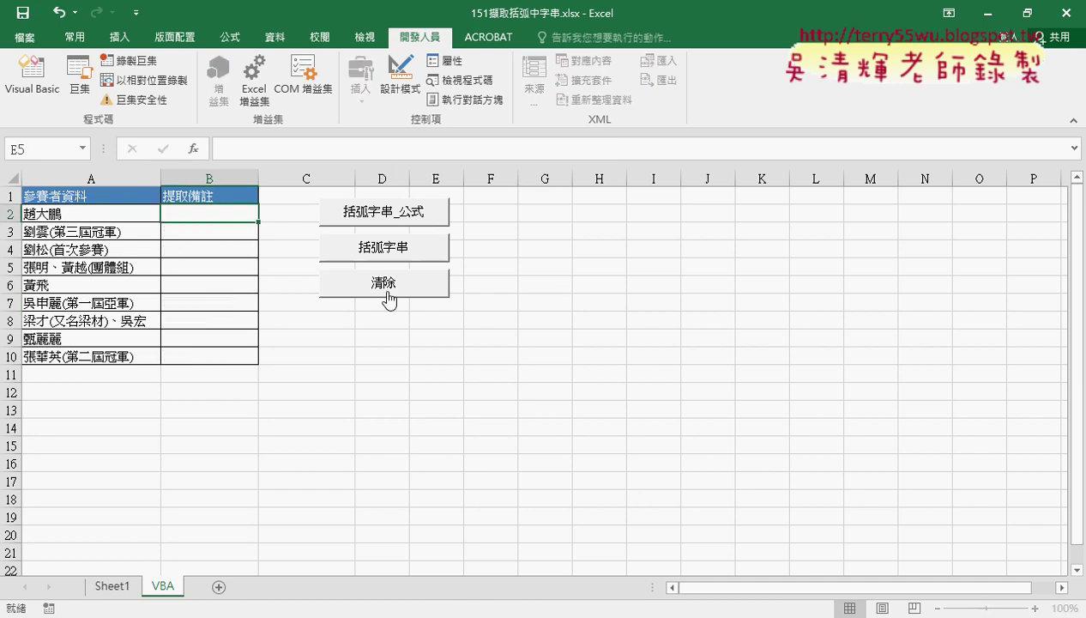
Enter =括弧字串函數(A2) in B2 from the User Defined category and fill it to B10
{"action": "left_click", "coordinate": [360, 247]}
{"action": "key", "text": "shift+F3"}
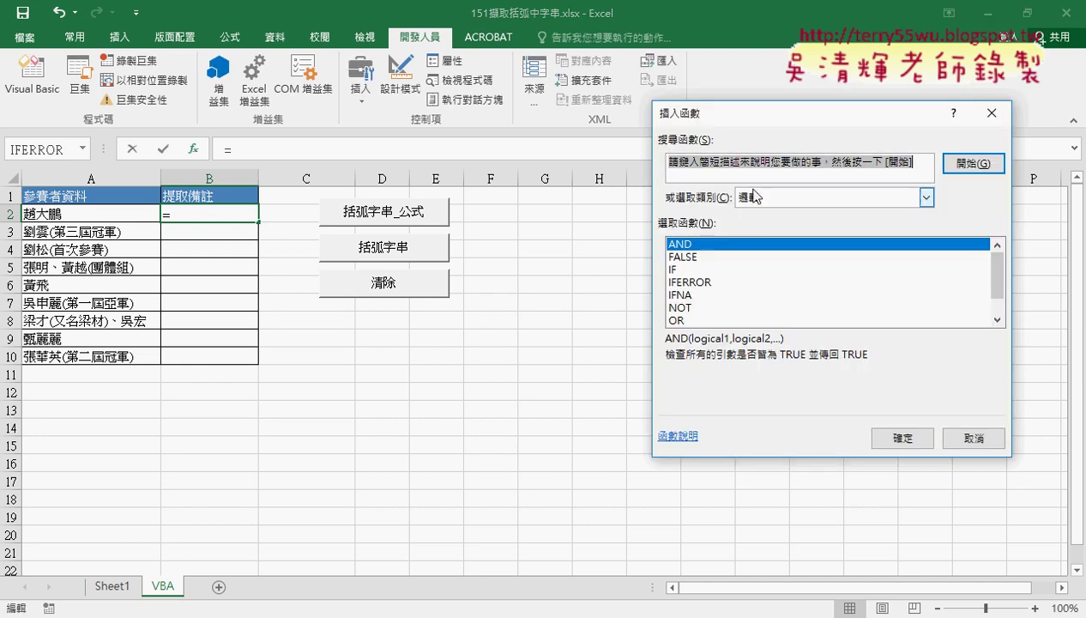
{"action": "left_click", "coordinate": [750, 196]}
{"action": "left_click", "coordinate": [780, 355]}
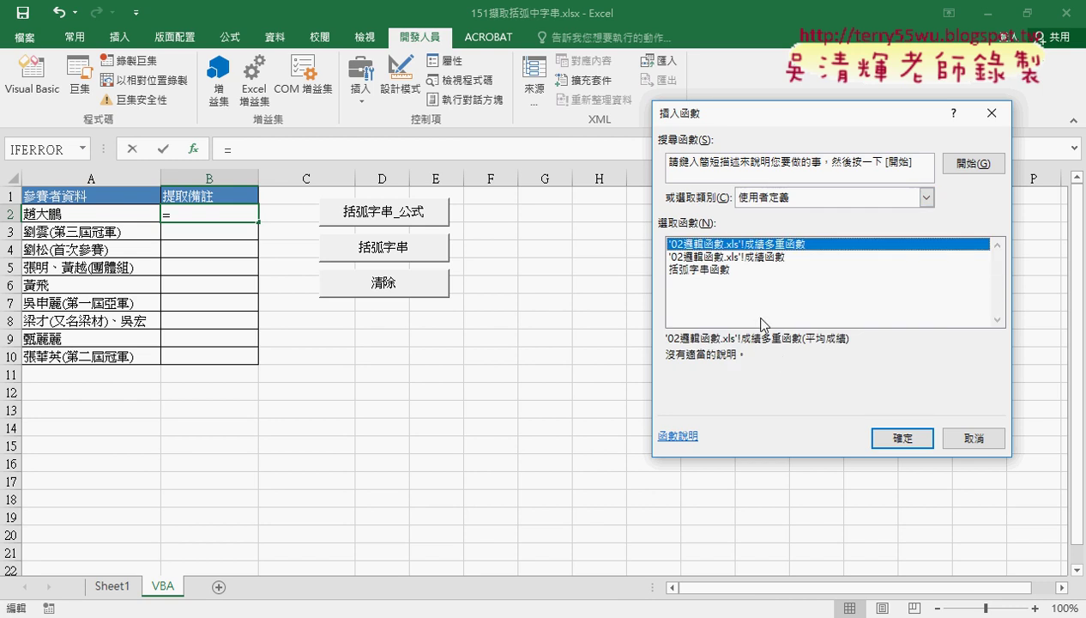
{"action": "left_click", "coordinate": [695, 269]}
{"action": "left_click", "coordinate": [901, 437]}
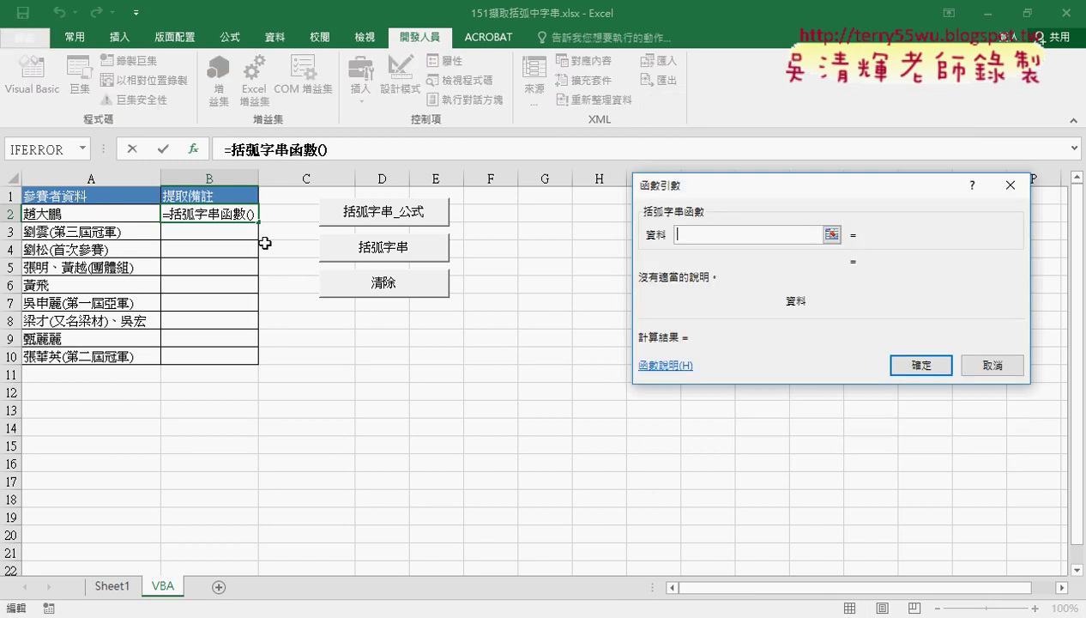
{"action": "left_click", "coordinate": [99, 218]}
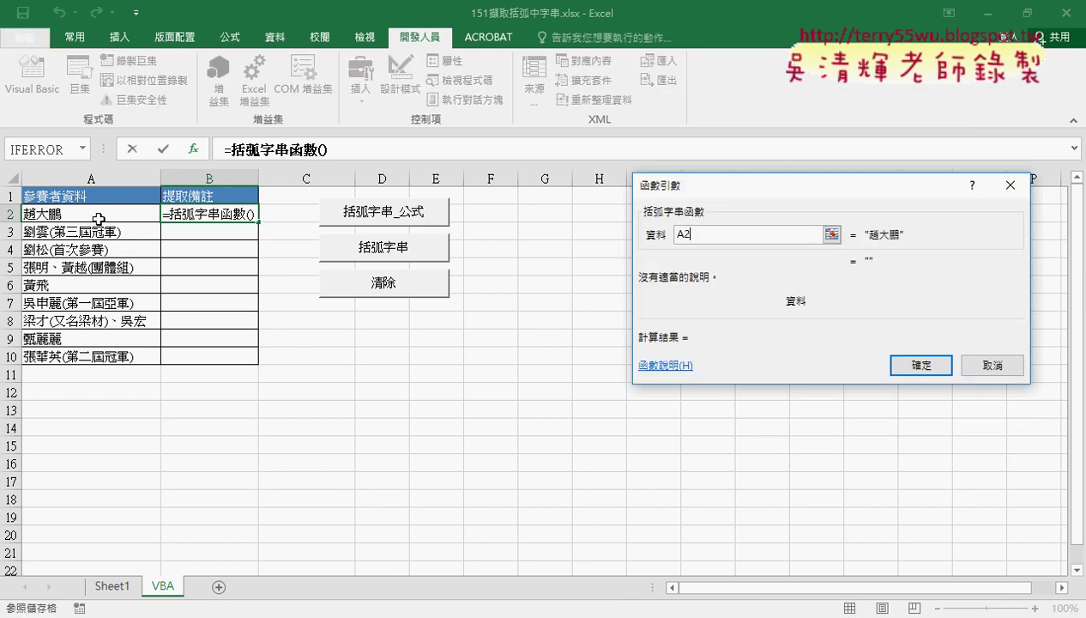
{"action": "left_click", "coordinate": [914, 365]}
{"action": "left_click_drag", "start_coordinate": [259, 222], "coordinate": [256, 364]}
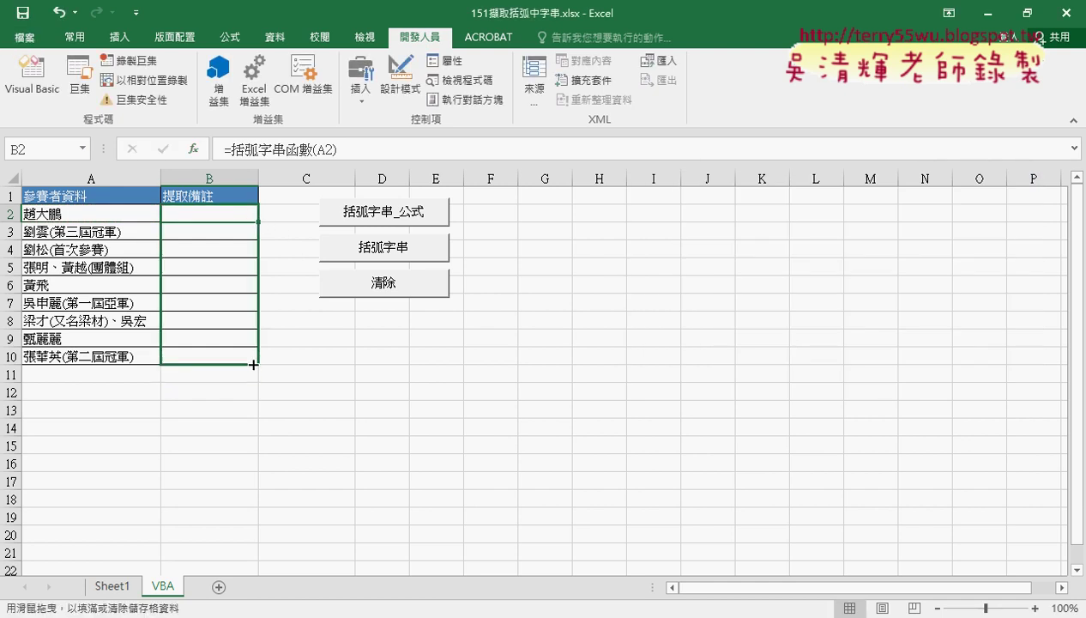